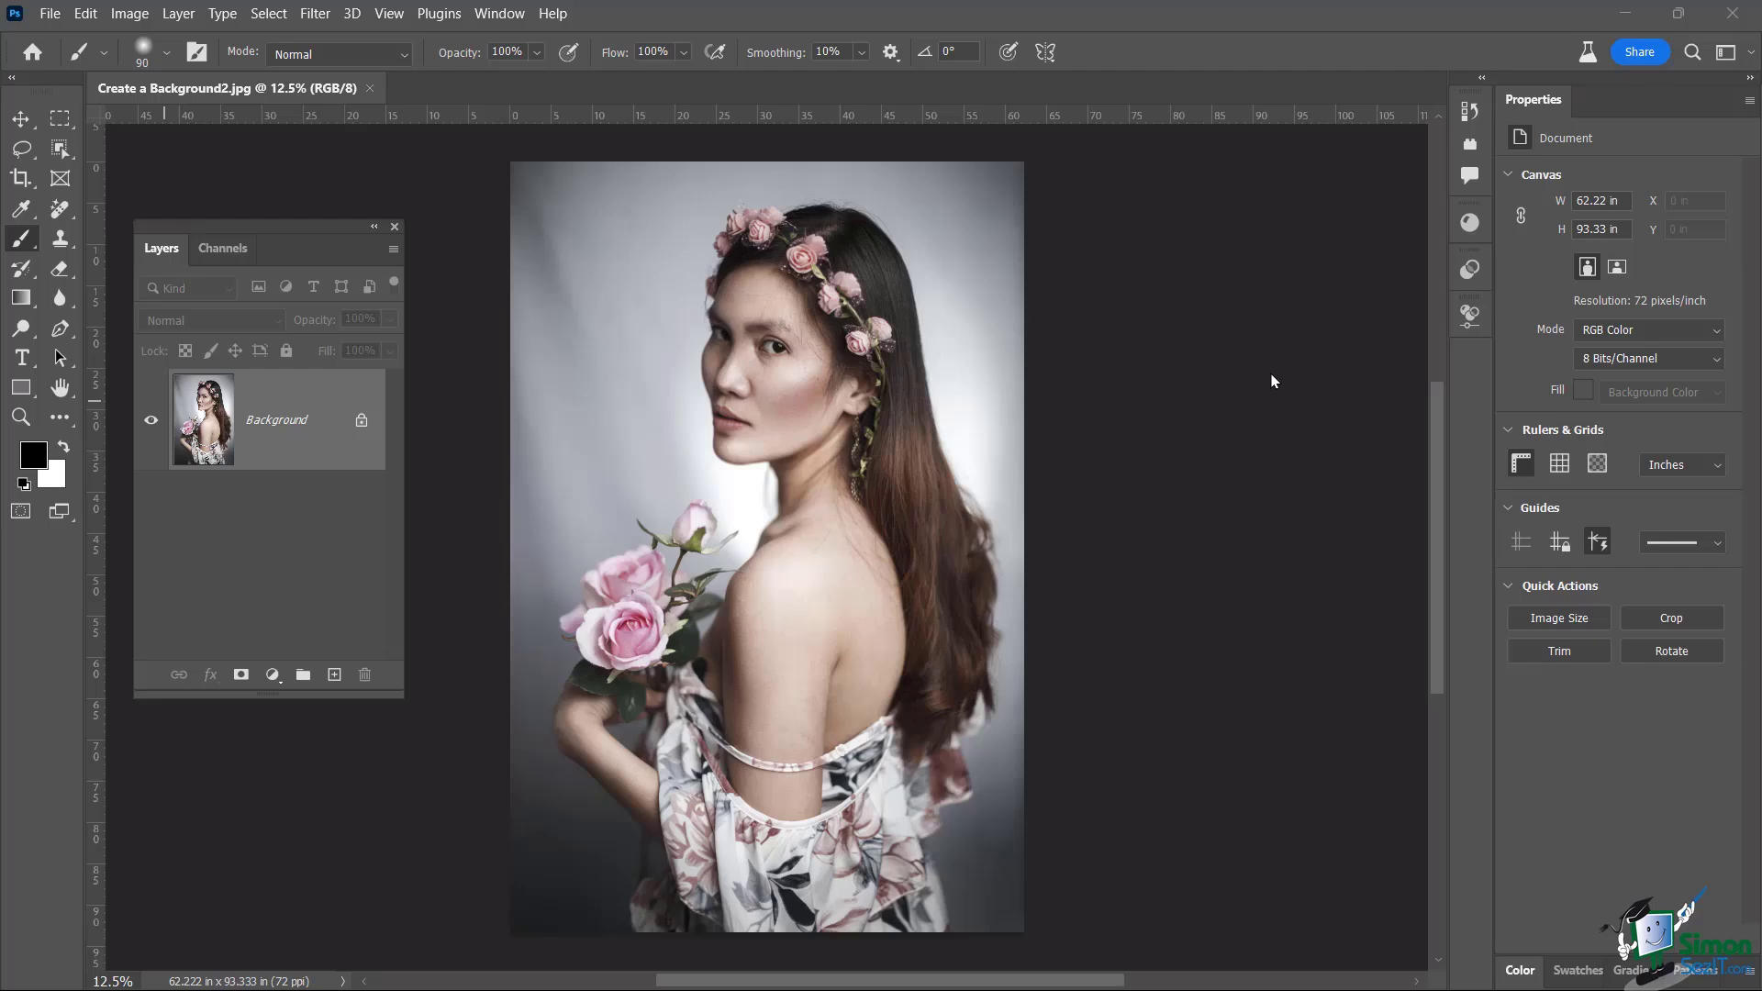
Select the portrait's Background layer so the Contextual Task Bar shows Select subject and Remove background
left_click(292, 431)
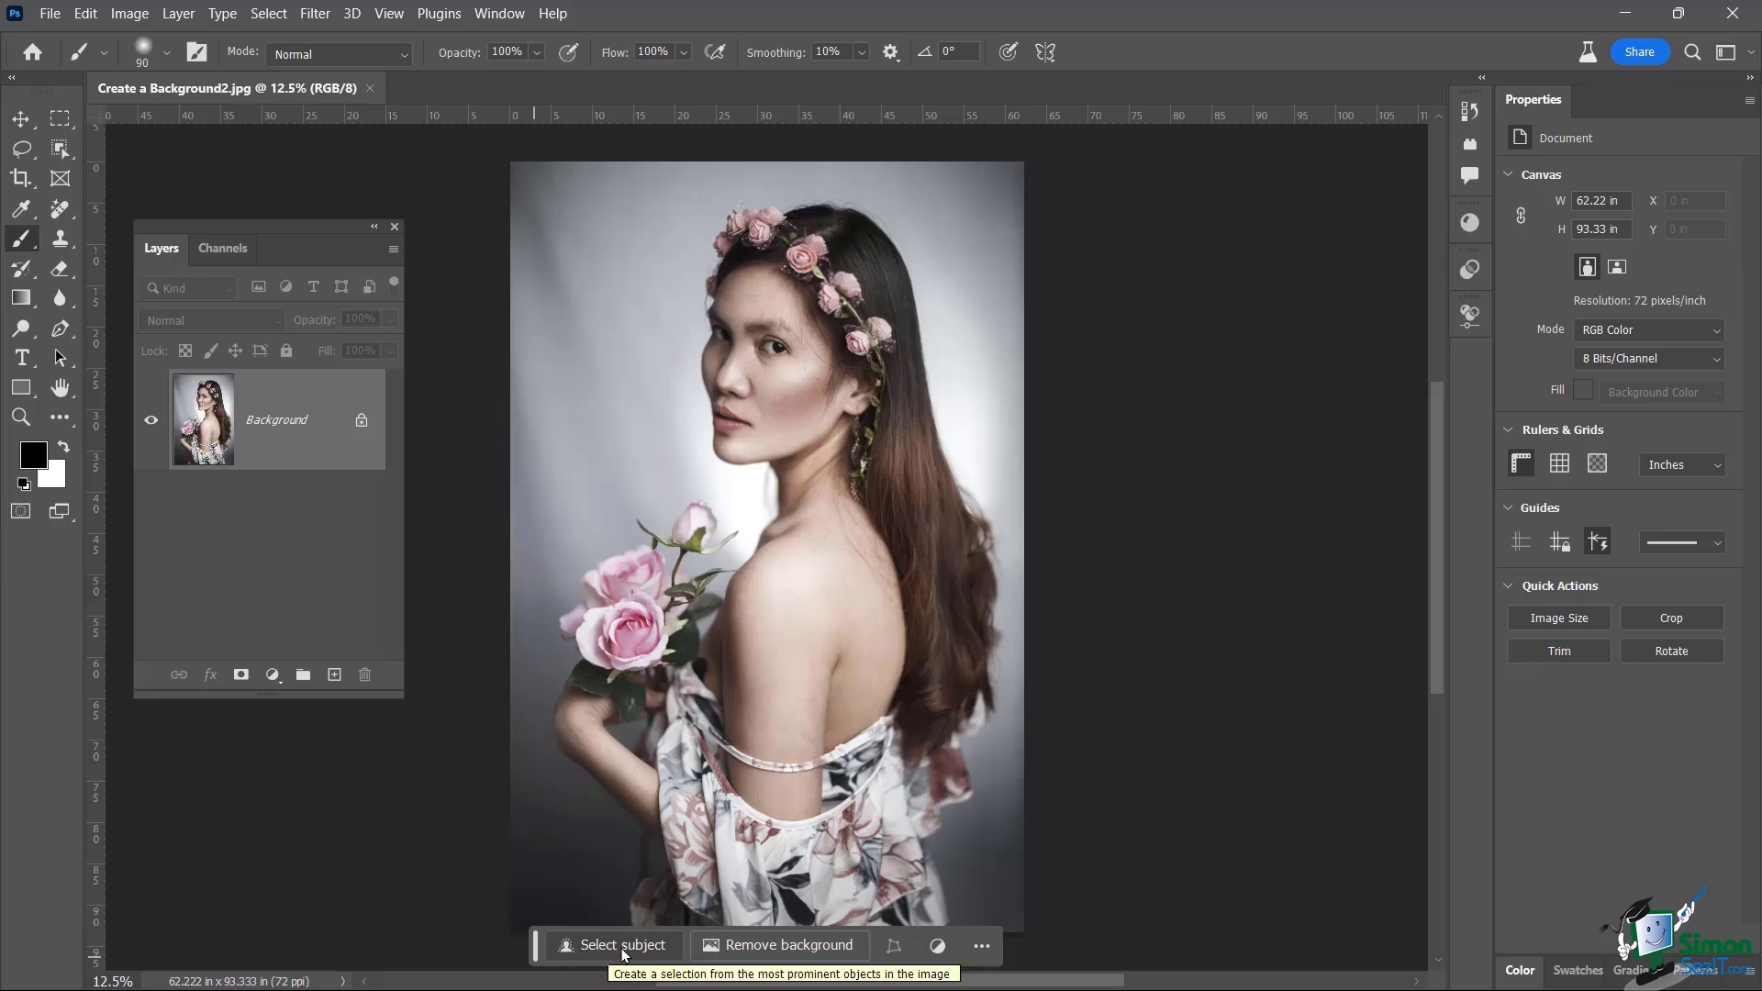
Confirm the Contextual Task Bar is enabled, then use Select subject on the woman and roses
left_click(499, 13)
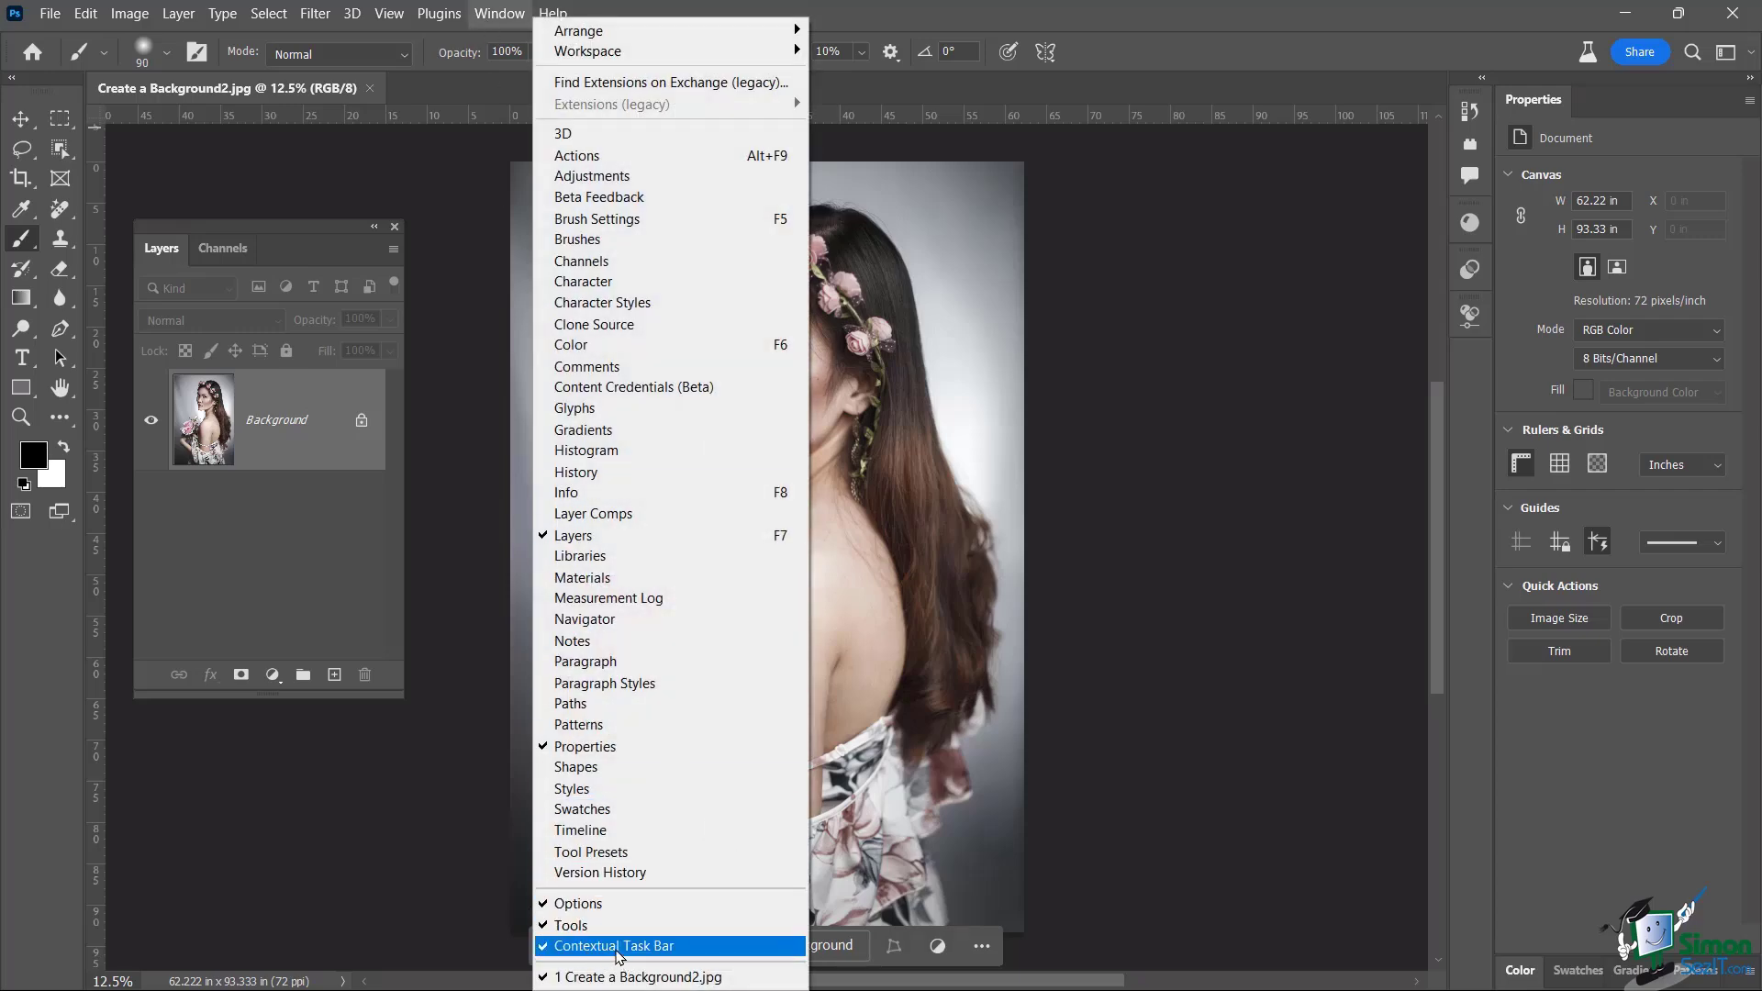
left_click(1154, 29)
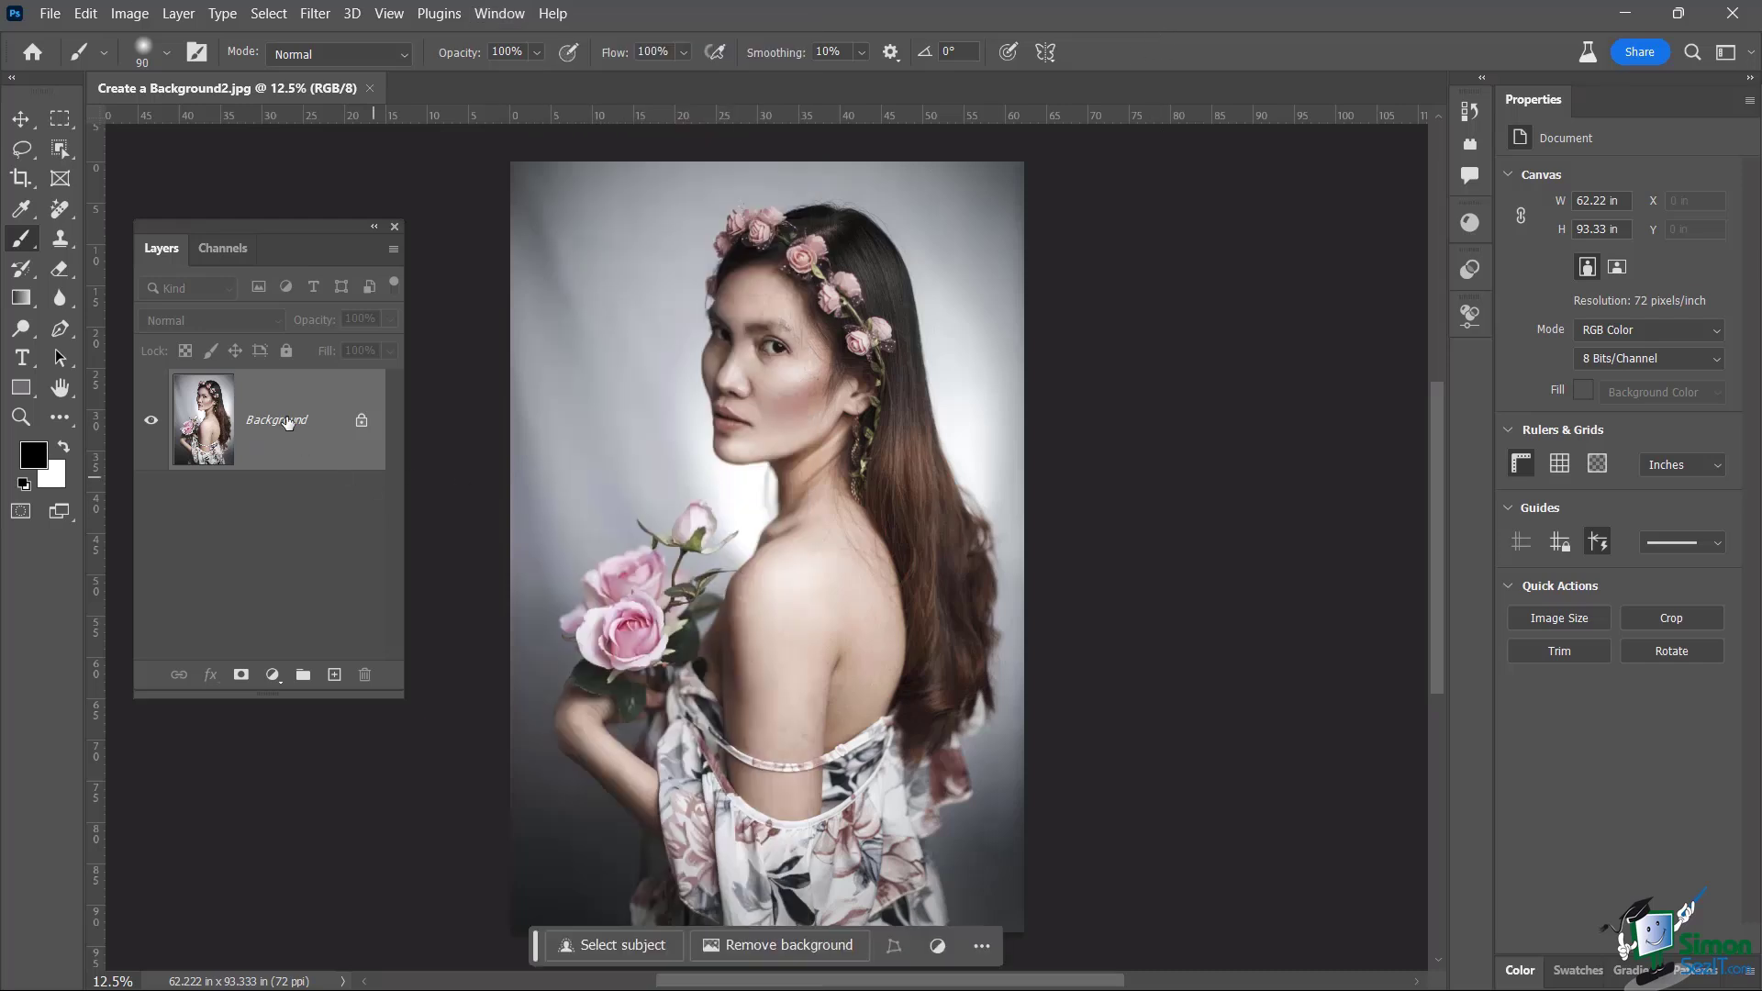
left_click(592, 945)
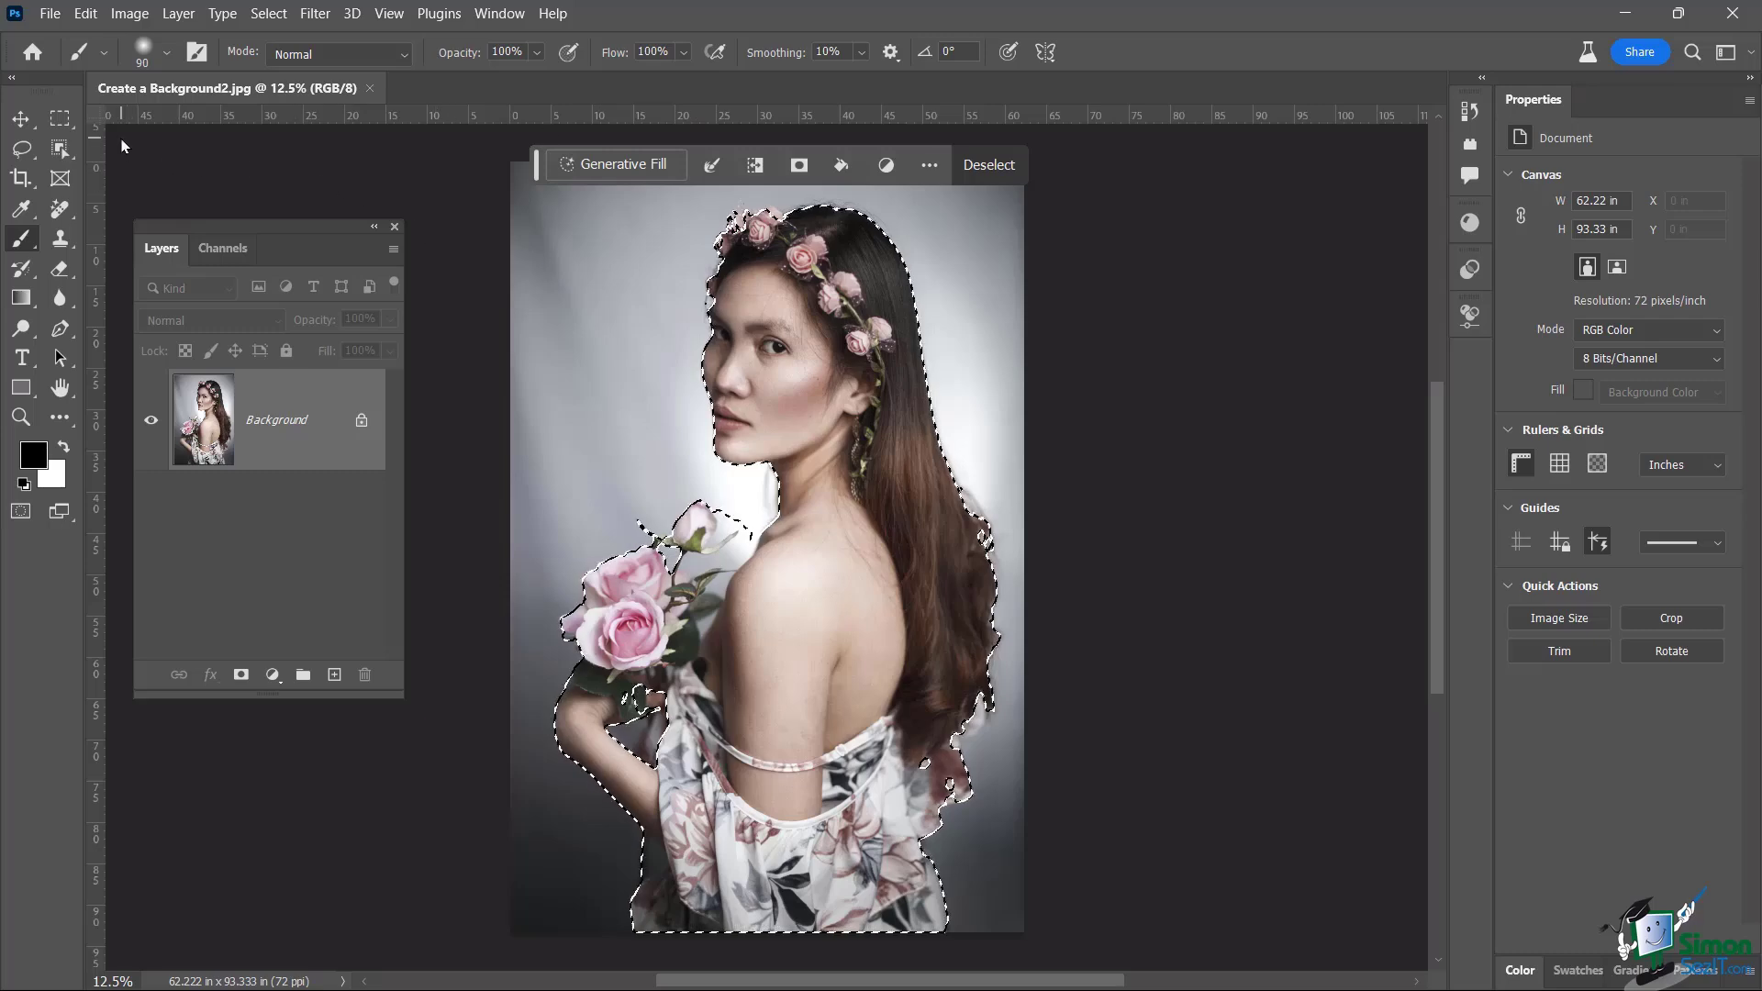
Open the woman's selection in Select and Mask from the task bar's modify-selection menu
key("ctrl+d")
left_click(1080, 24)
left_click(712, 166)
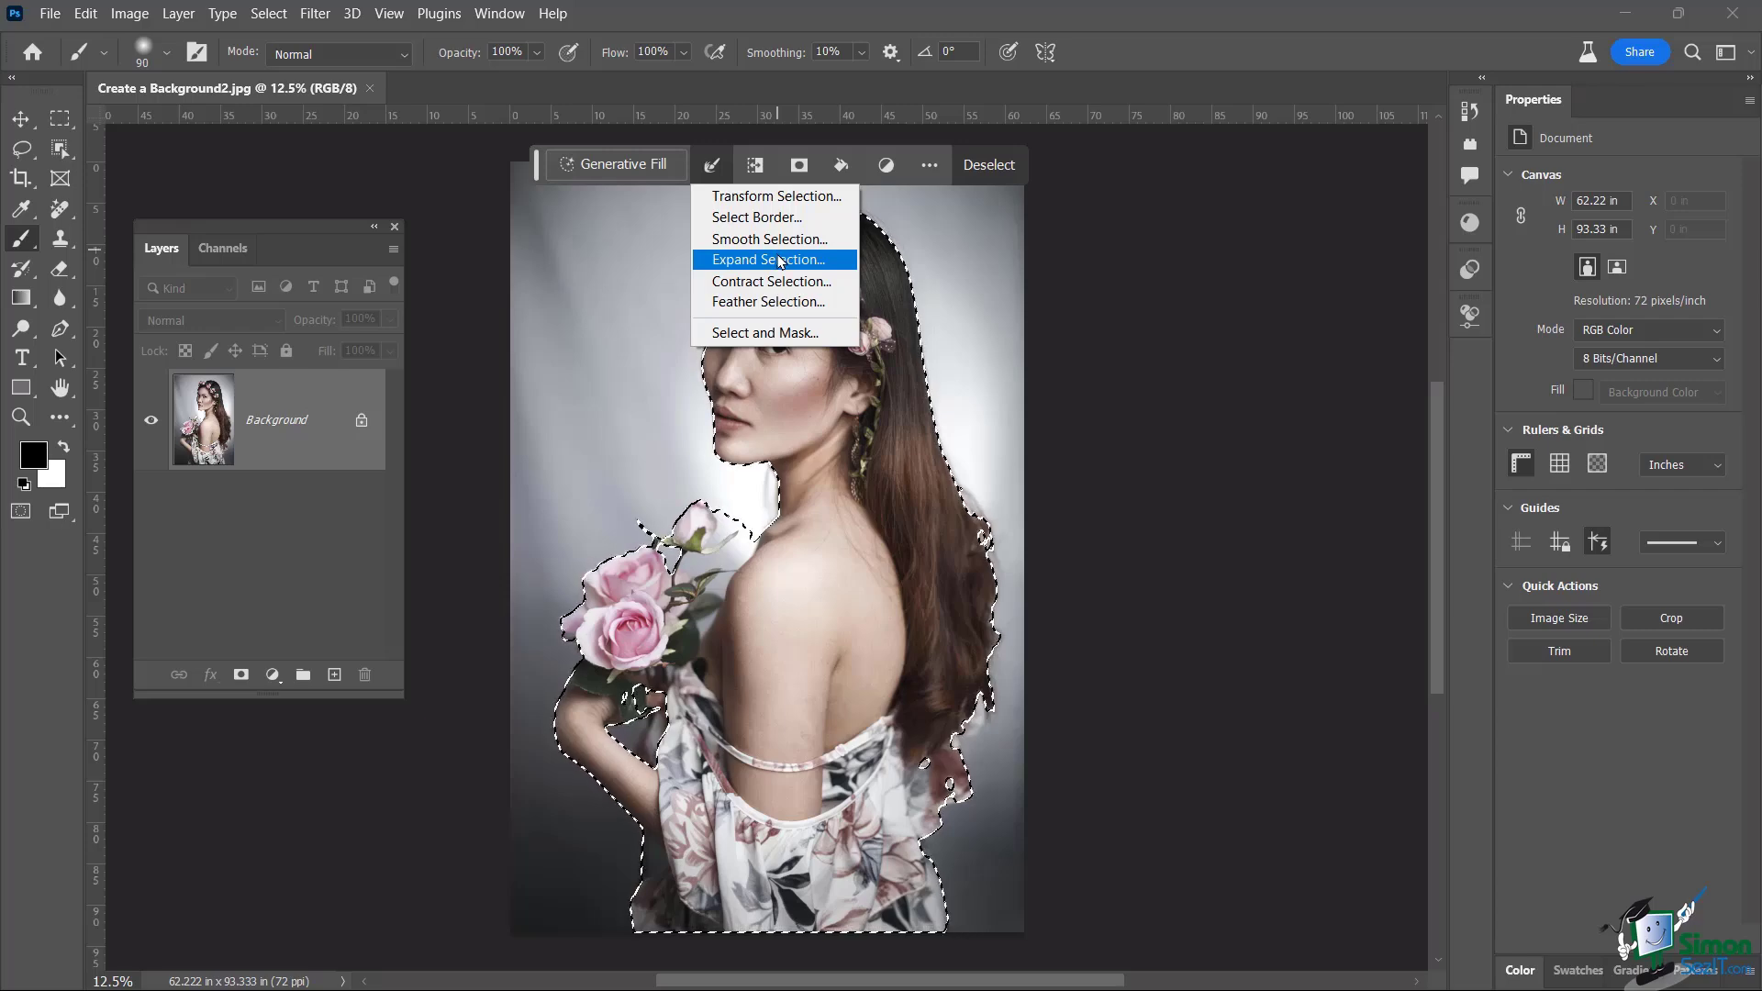
left_click(749, 335)
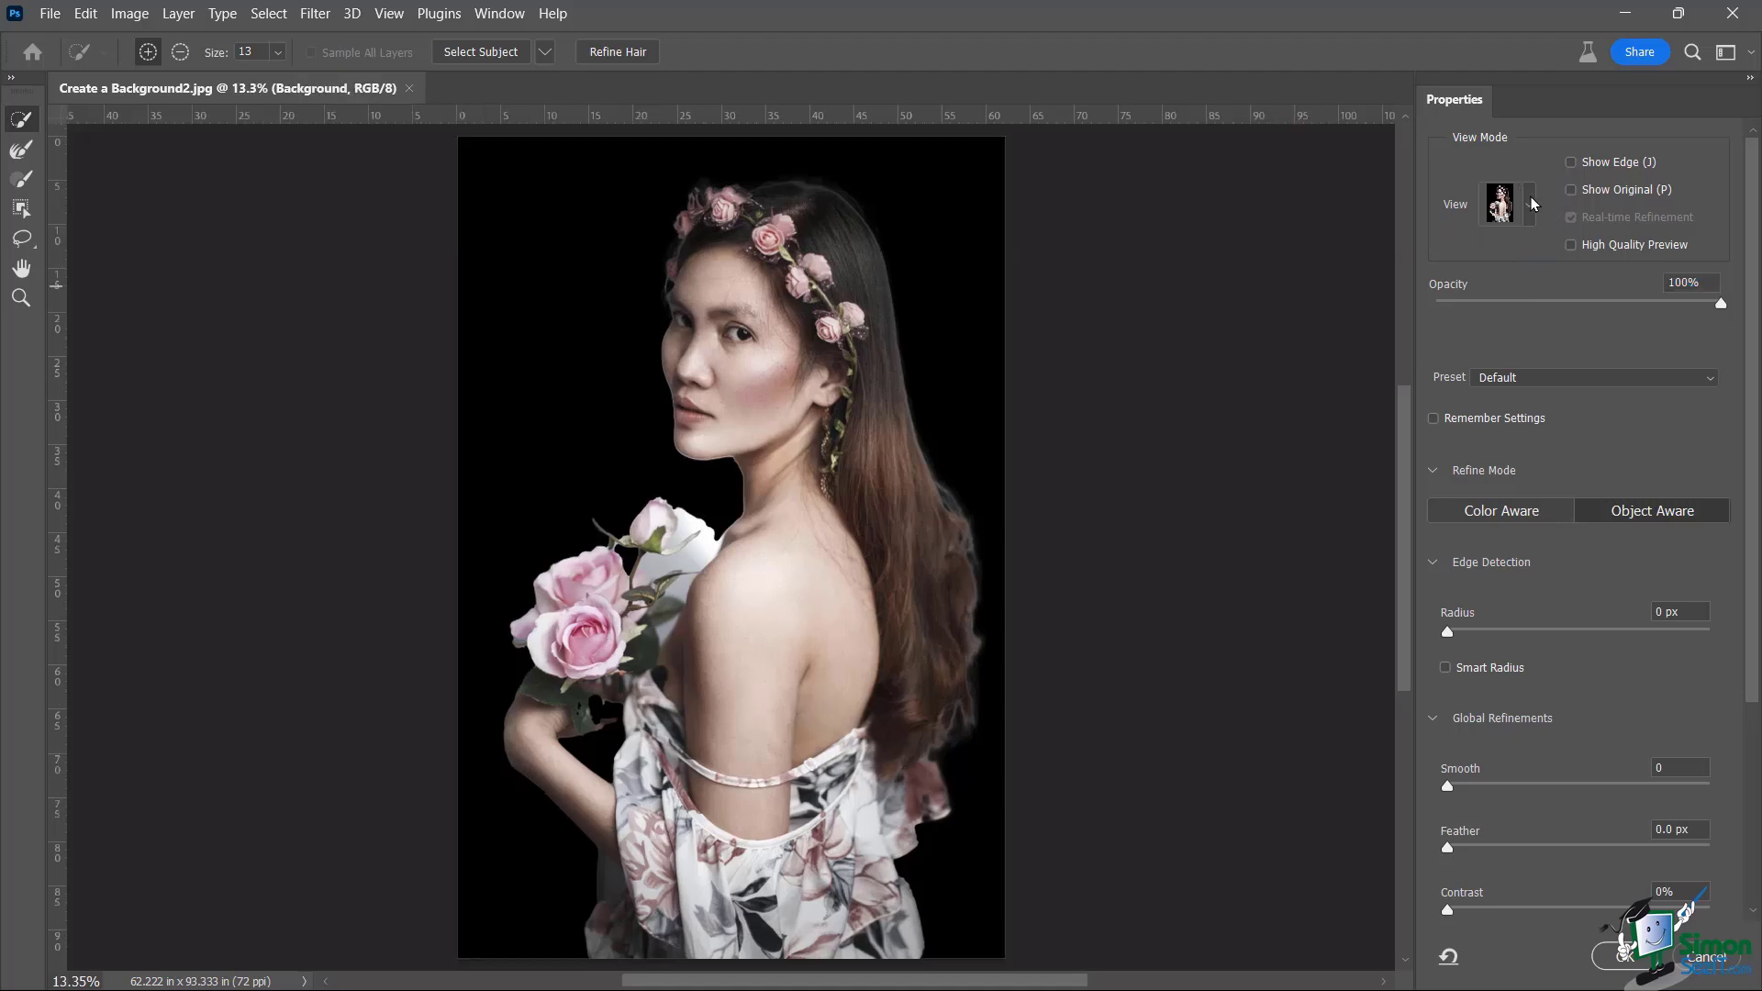
Compare the Marching Ants, On Black and Black & White previews, settling on Marching Ants
left_click(1531, 204)
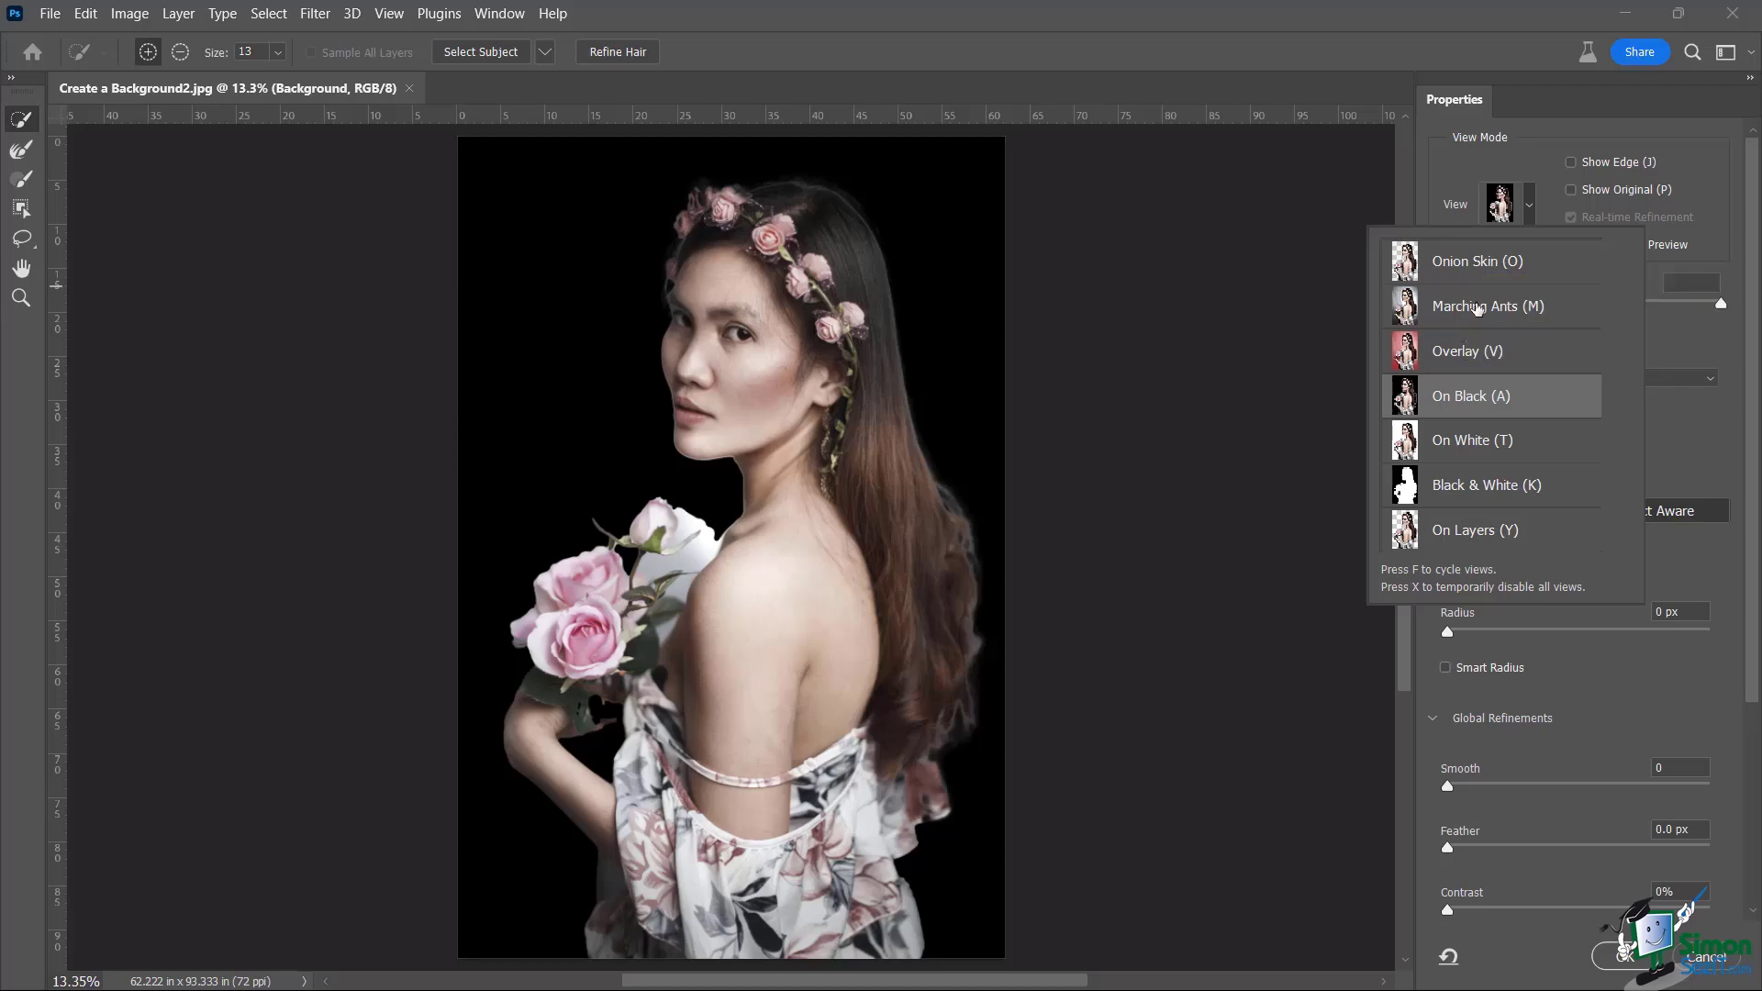
left_click(1477, 309)
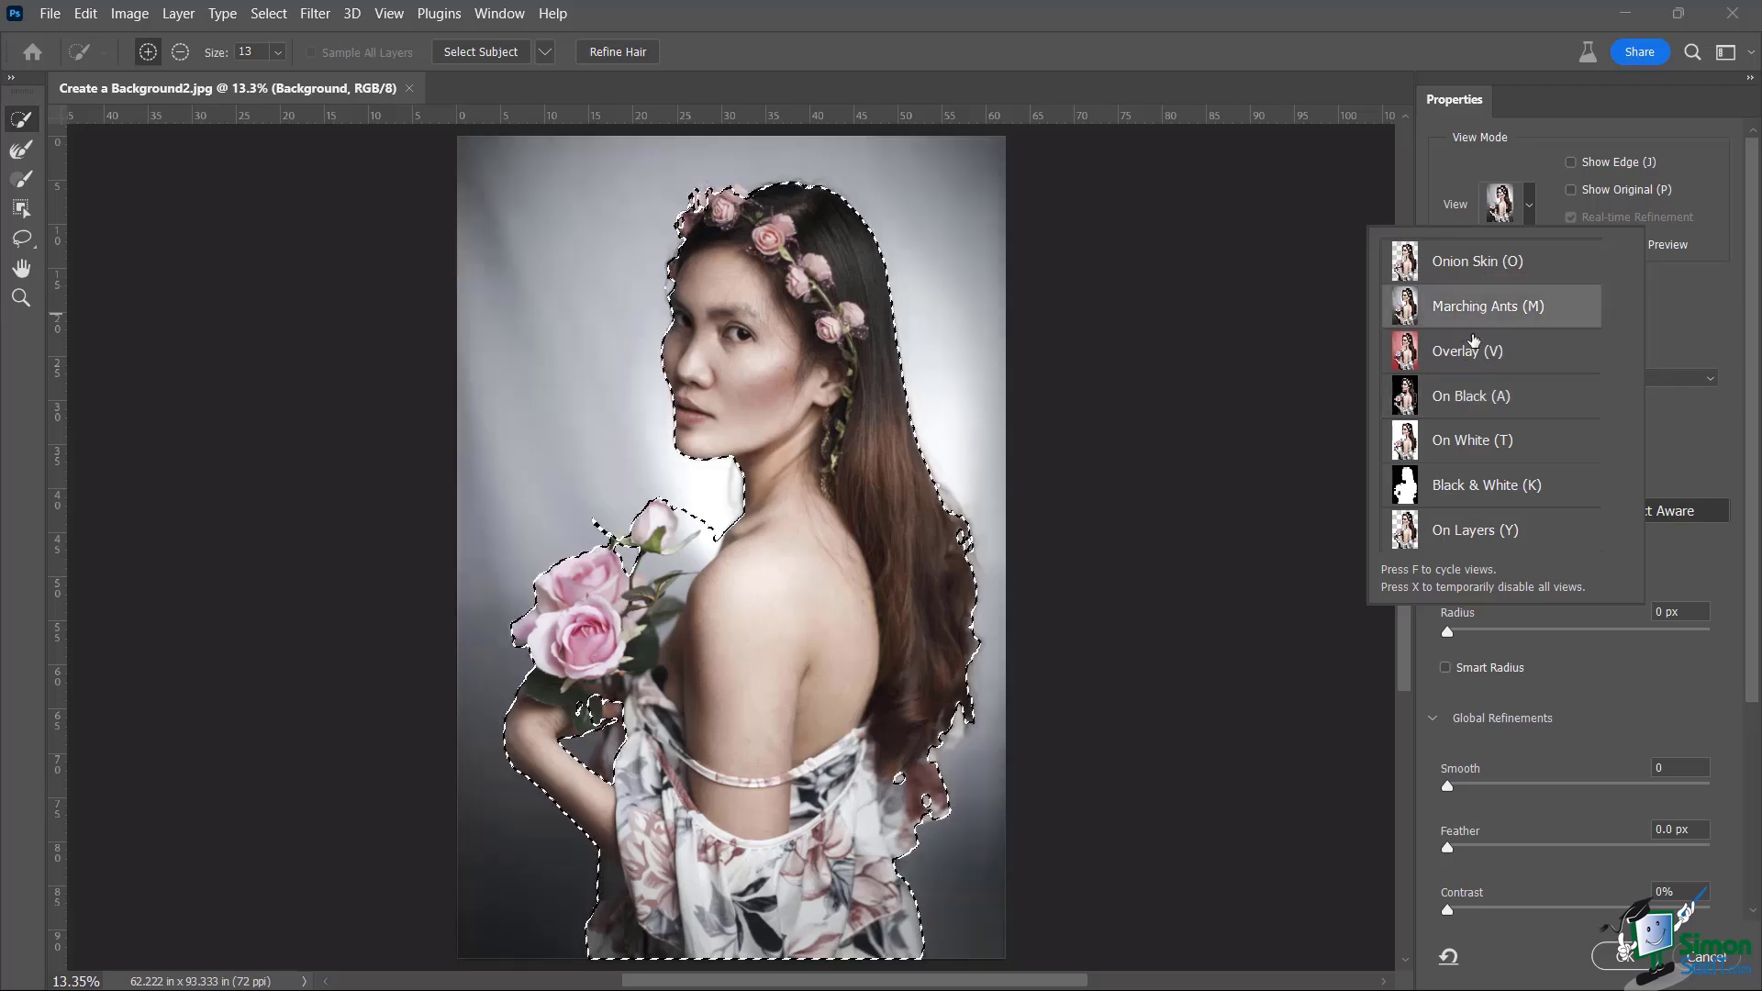
left_click(1474, 401)
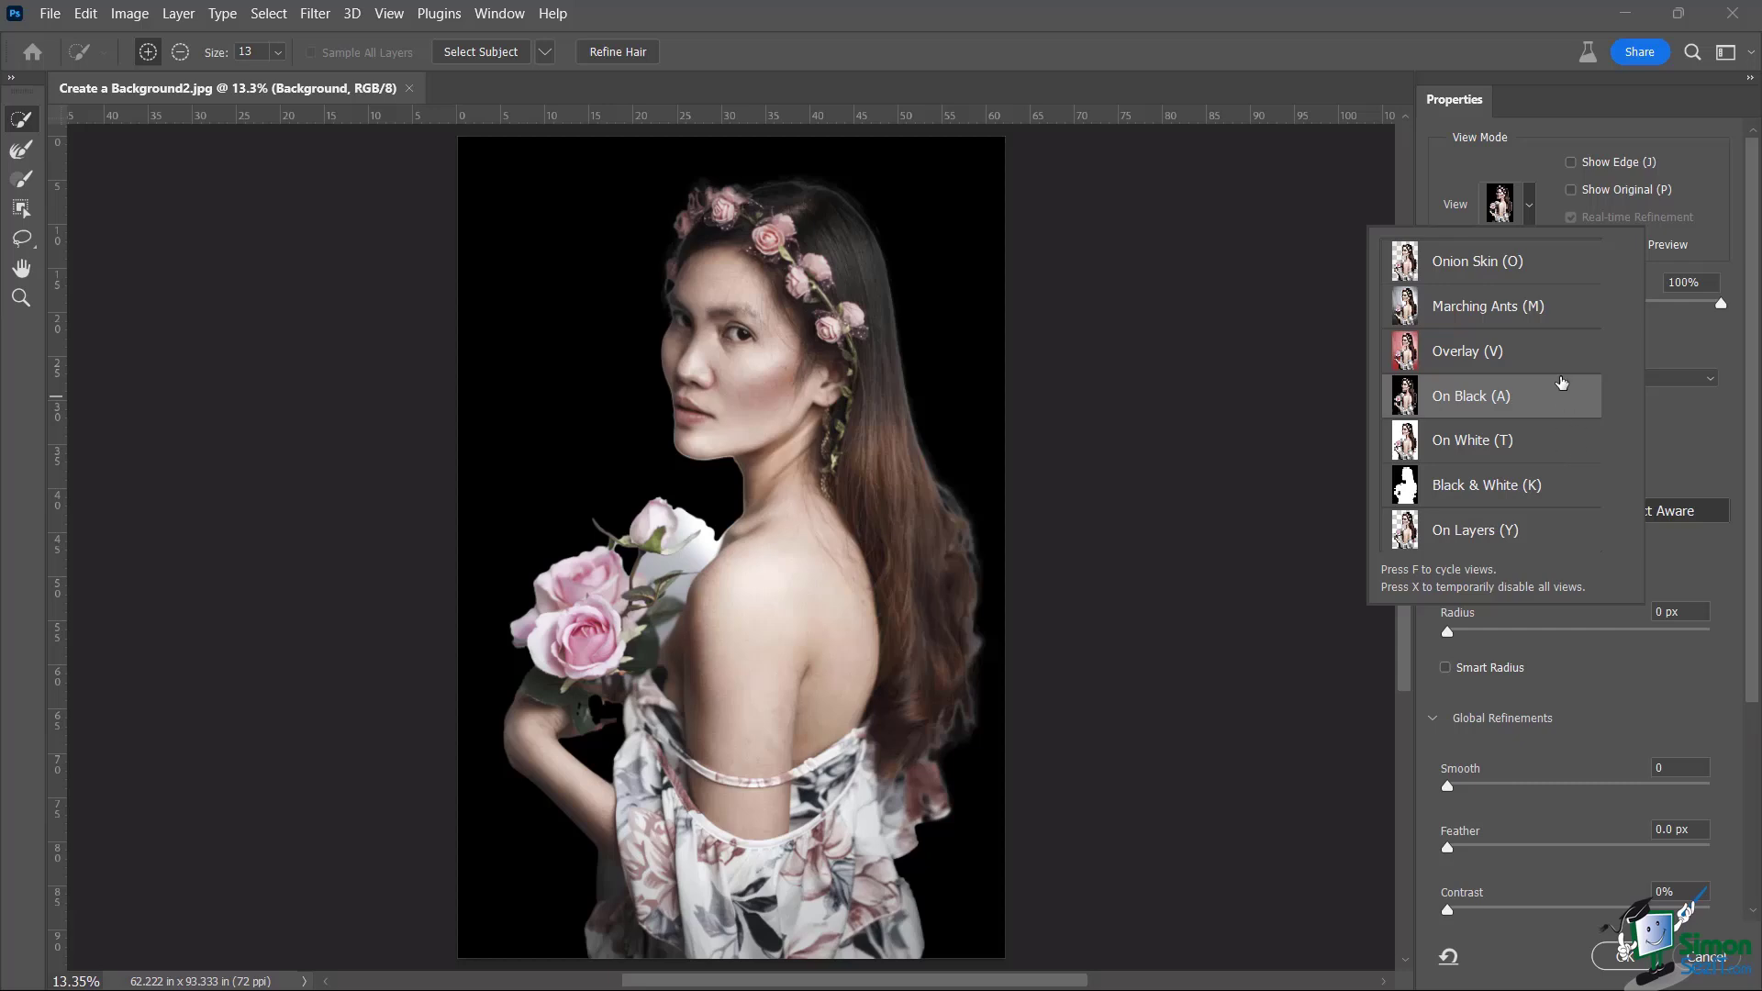
left_click(1486, 487)
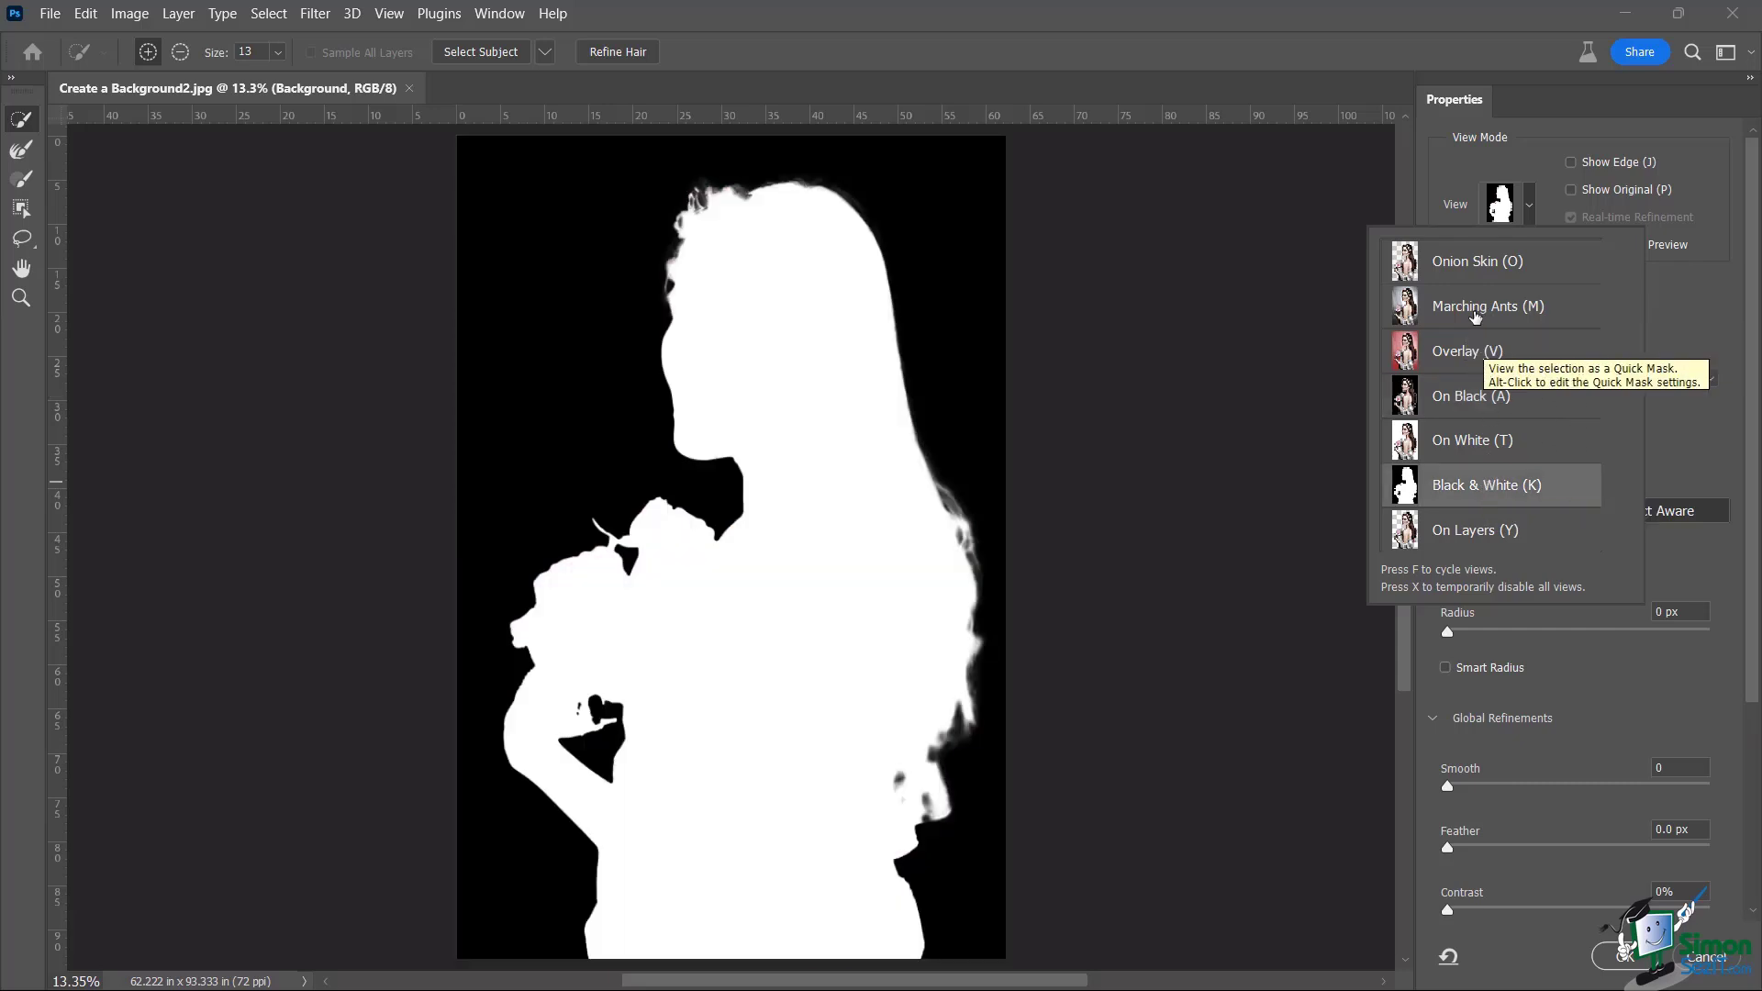
left_click(1474, 313)
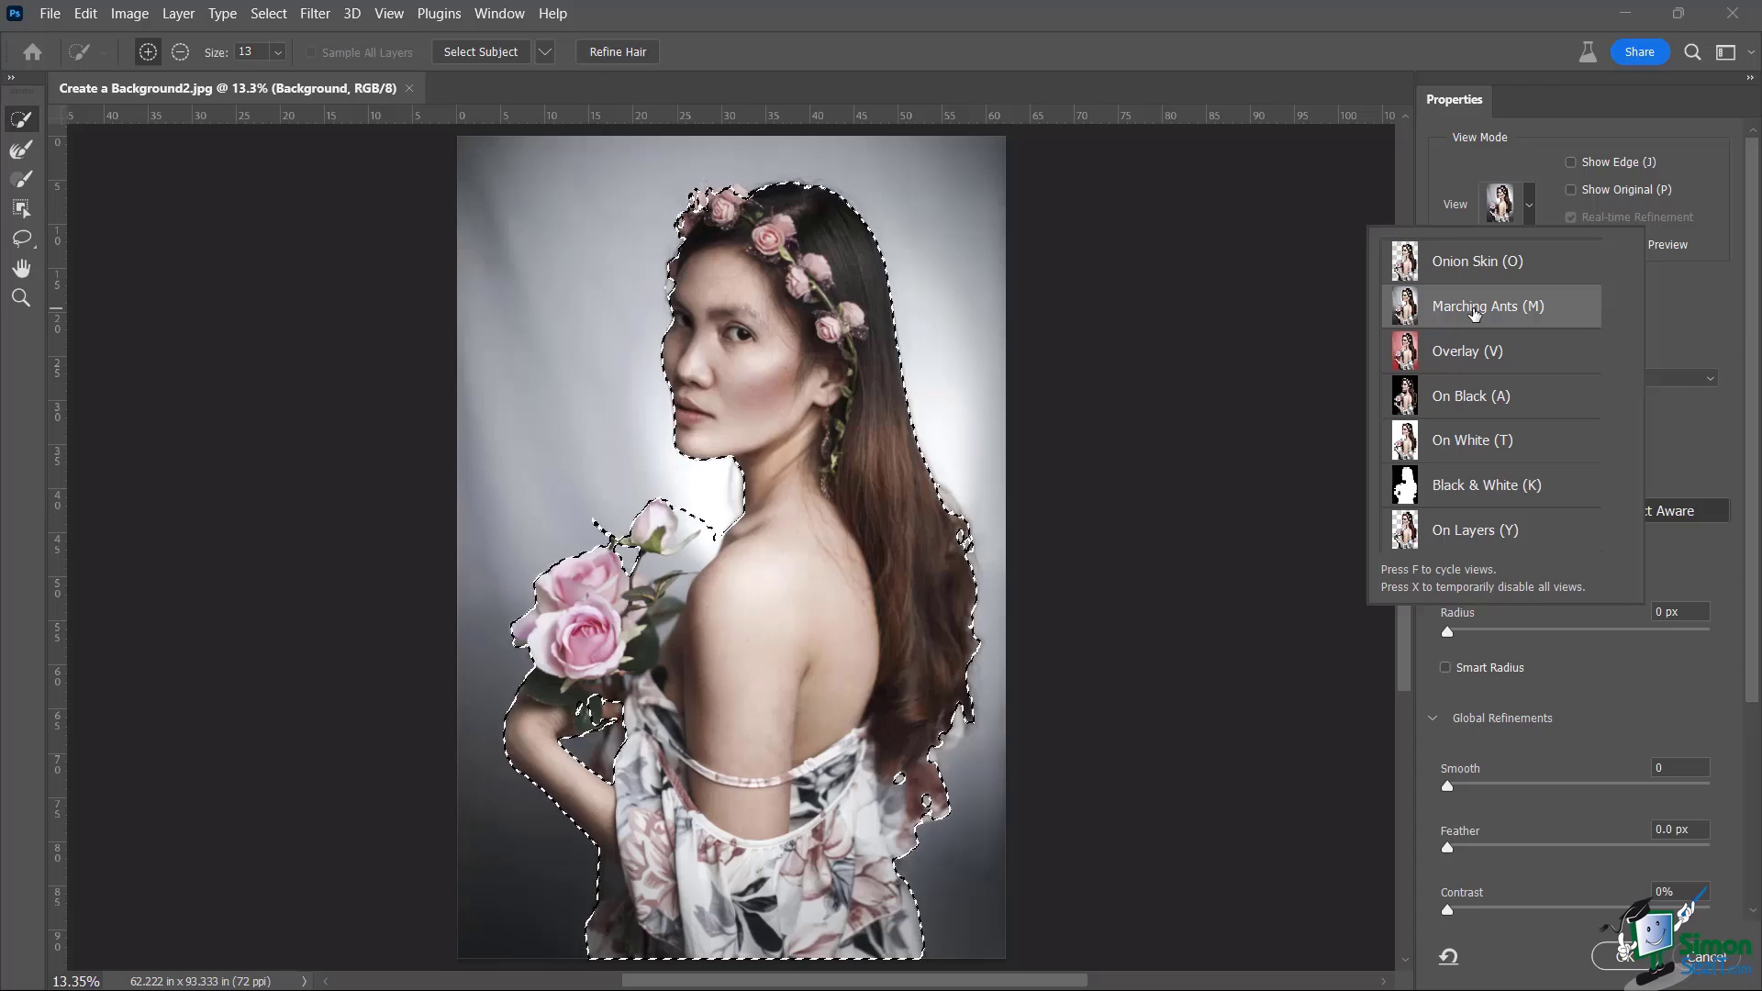
left_click(1401, 32)
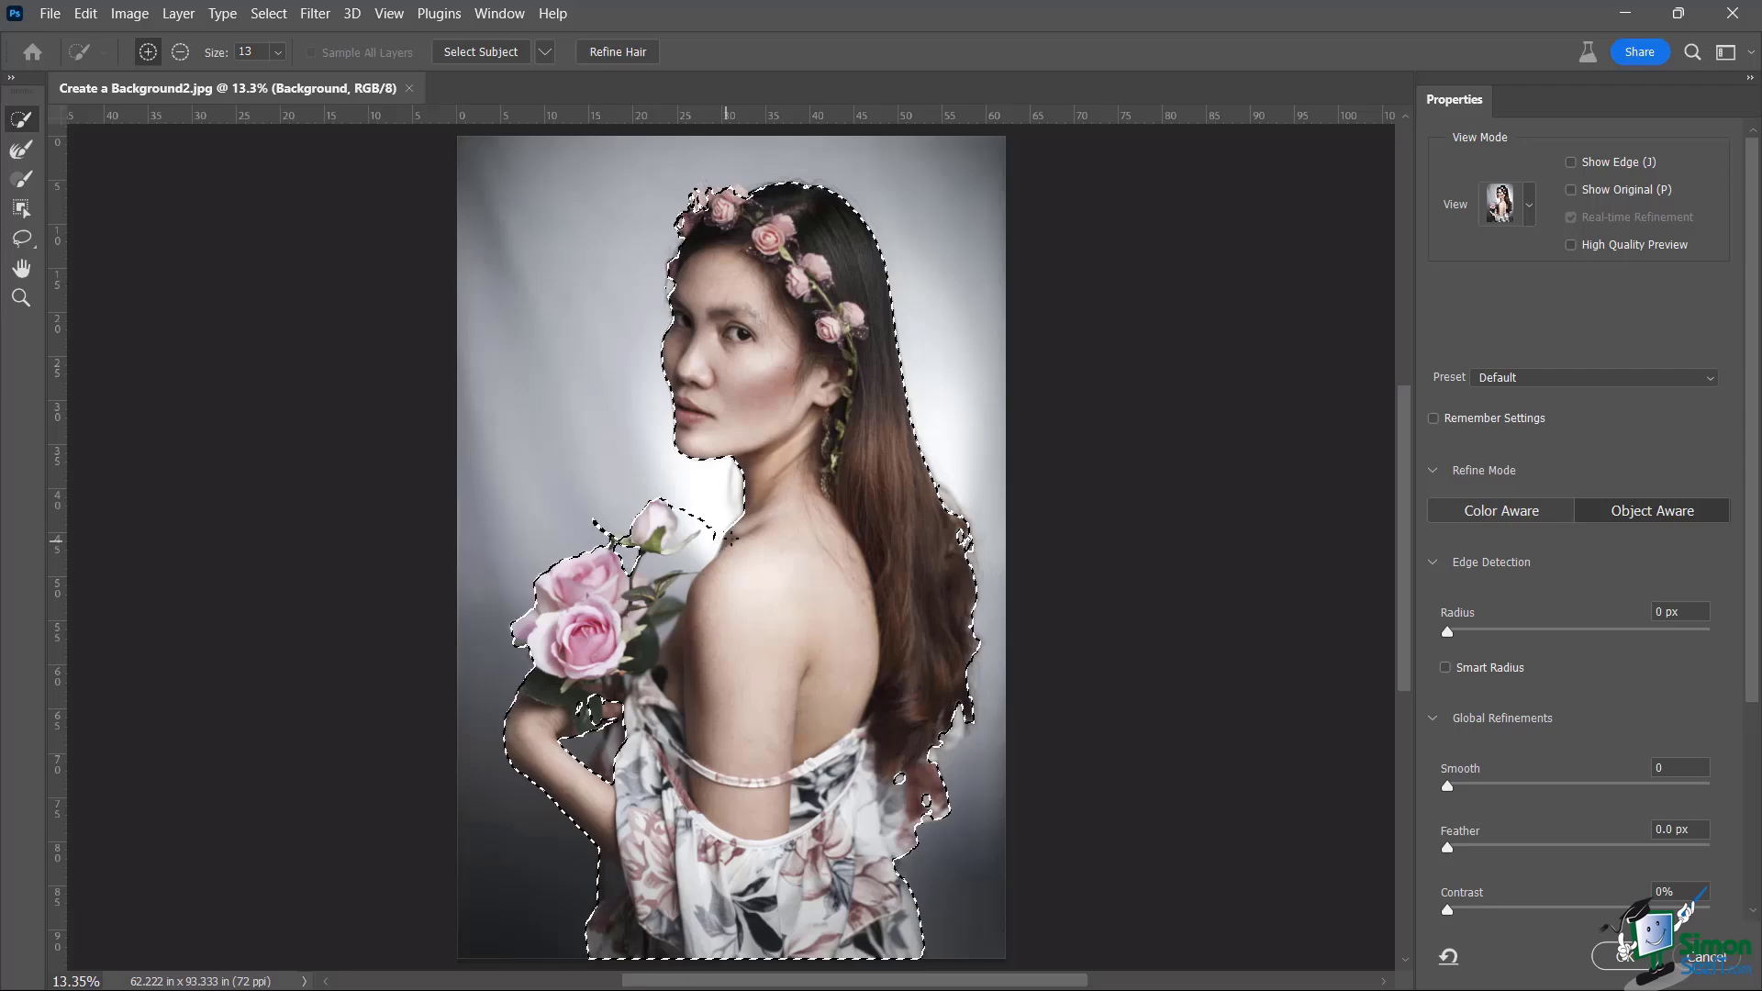
scroll(754, 532, "up", 3)
scroll(754, 533, "up", 4)
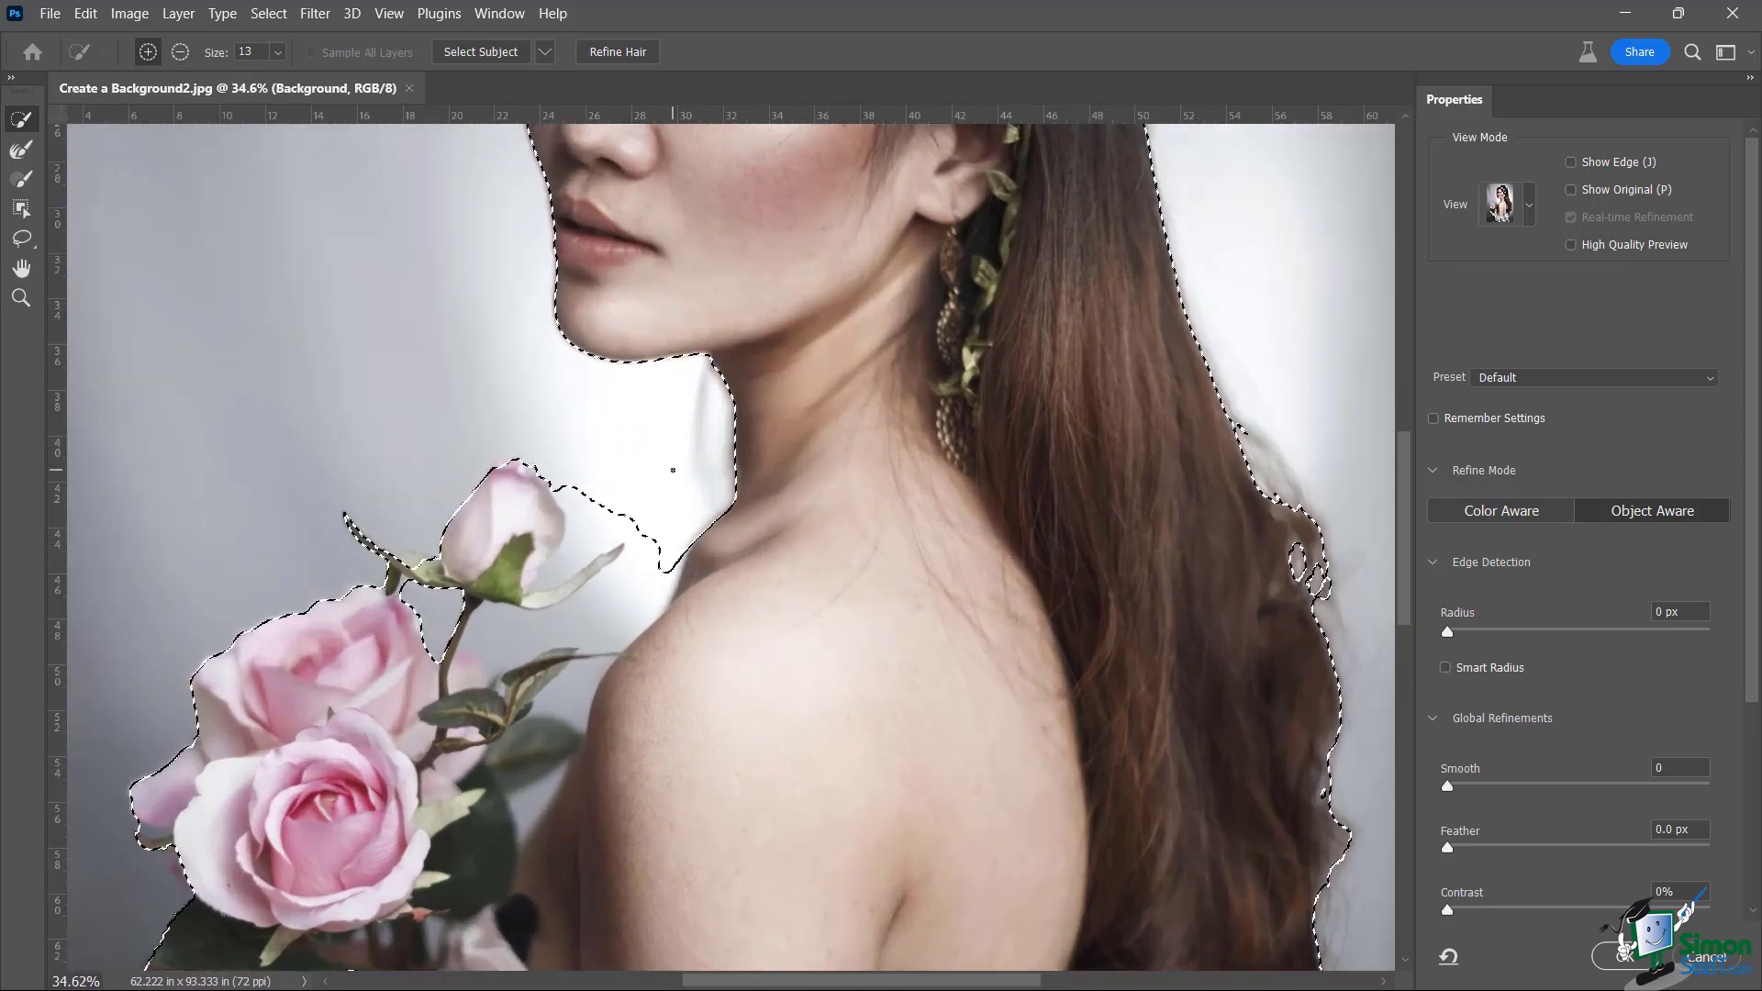
Enlarge the Quick Selection brush, subtract background near the chin and add the rosebud
key("]")
key("]")
key("]")
key("]")
key("]")
key("]")
key("]")
key("]")
key("]")
key("]")
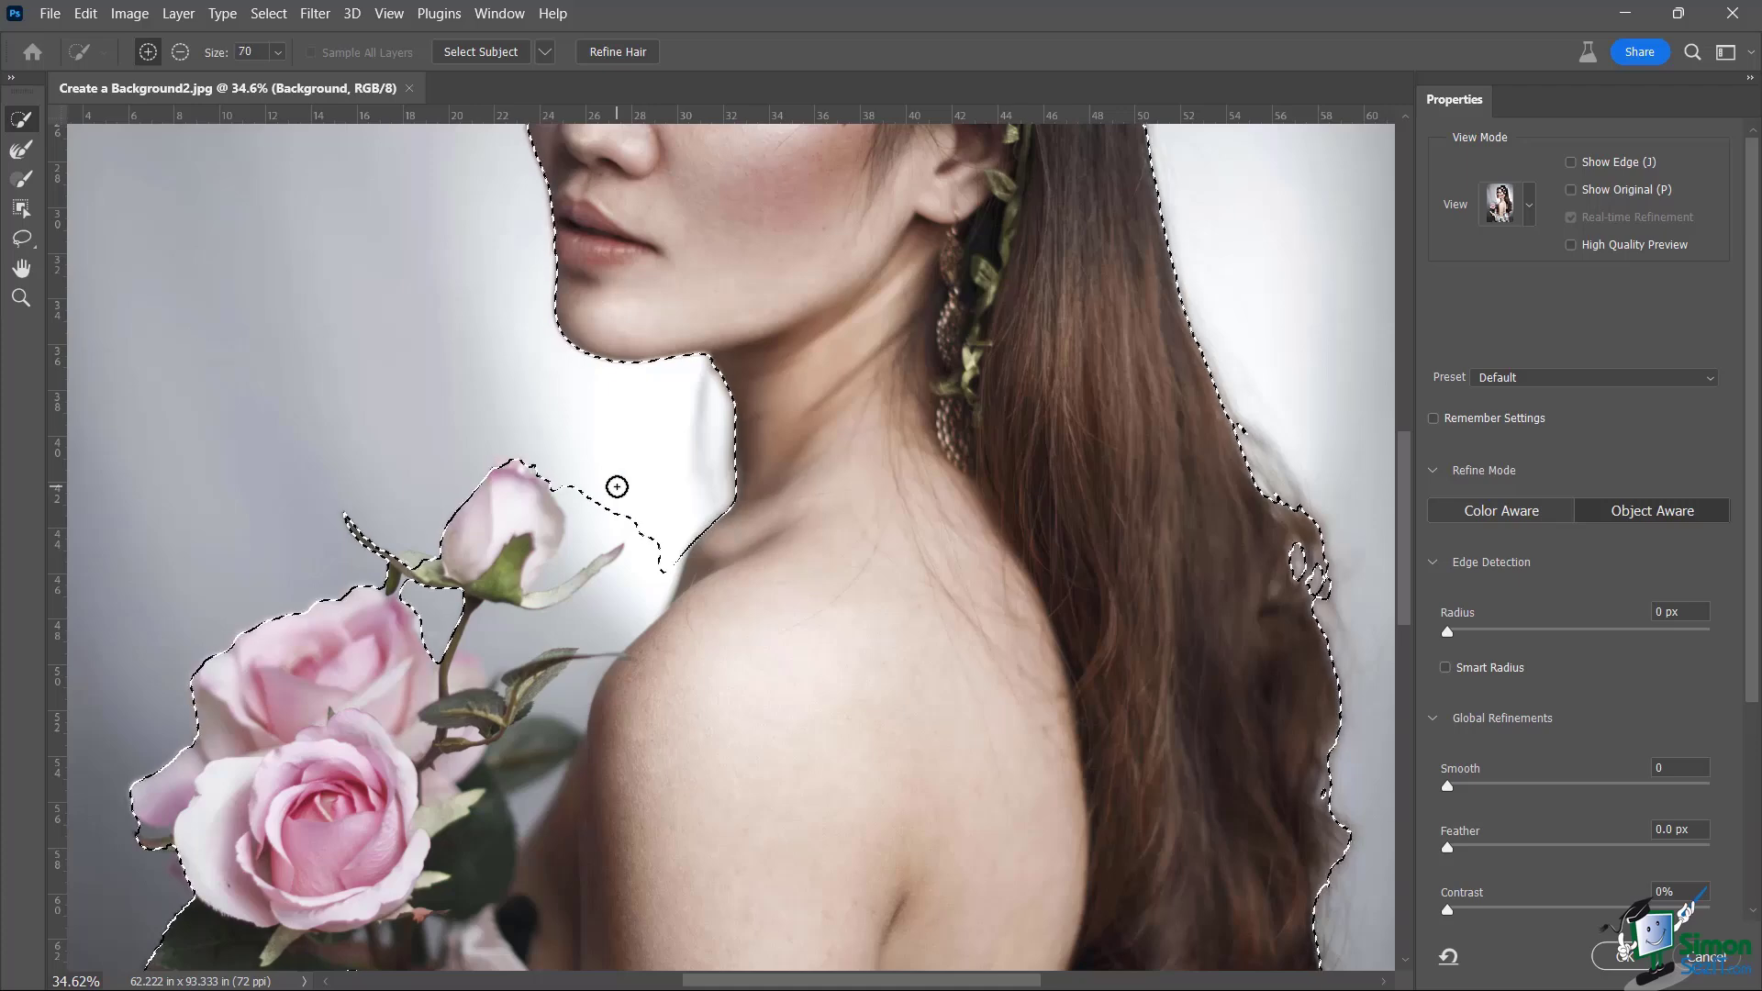
left_click(604, 496)
left_click(597, 496, "alt")
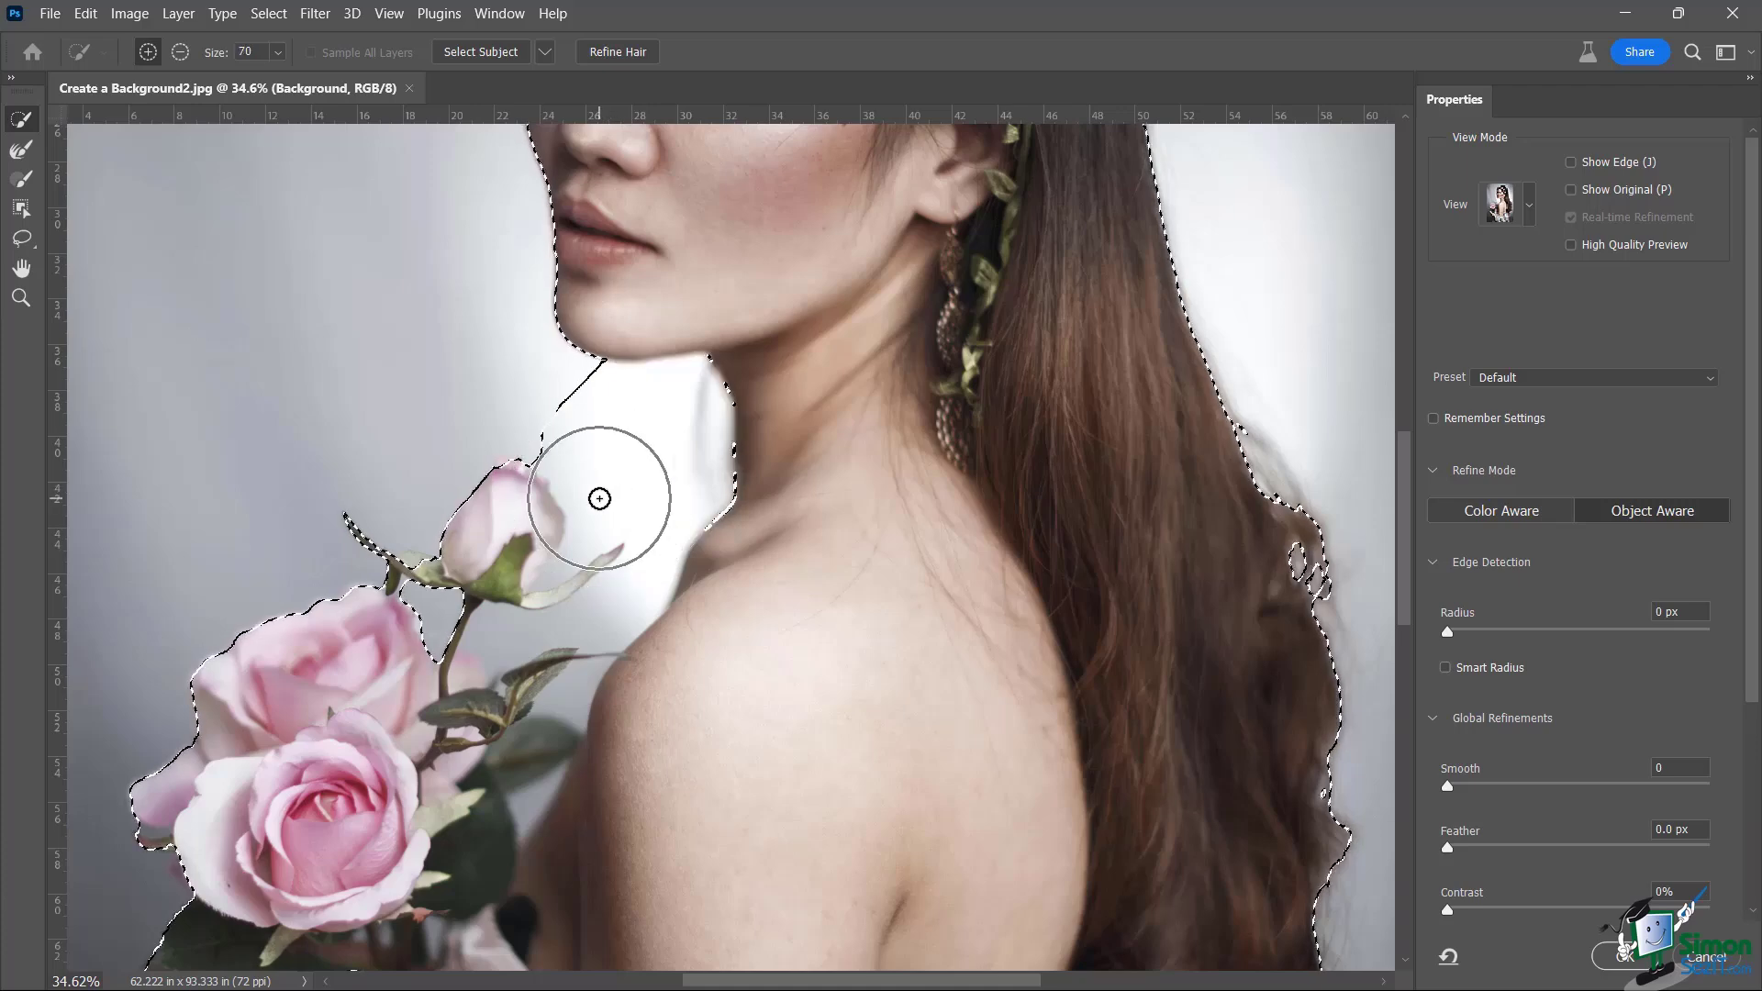
mouse_move(559, 403)
left_mouse_down()
mouse_move(586, 413)
mouse_move(587, 385)
mouse_move(669, 389)
mouse_move(703, 421)
mouse_move(692, 453)
mouse_move(554, 441)
mouse_move(618, 493)
mouse_move(669, 484)
mouse_move(651, 583)
left_mouse_up()
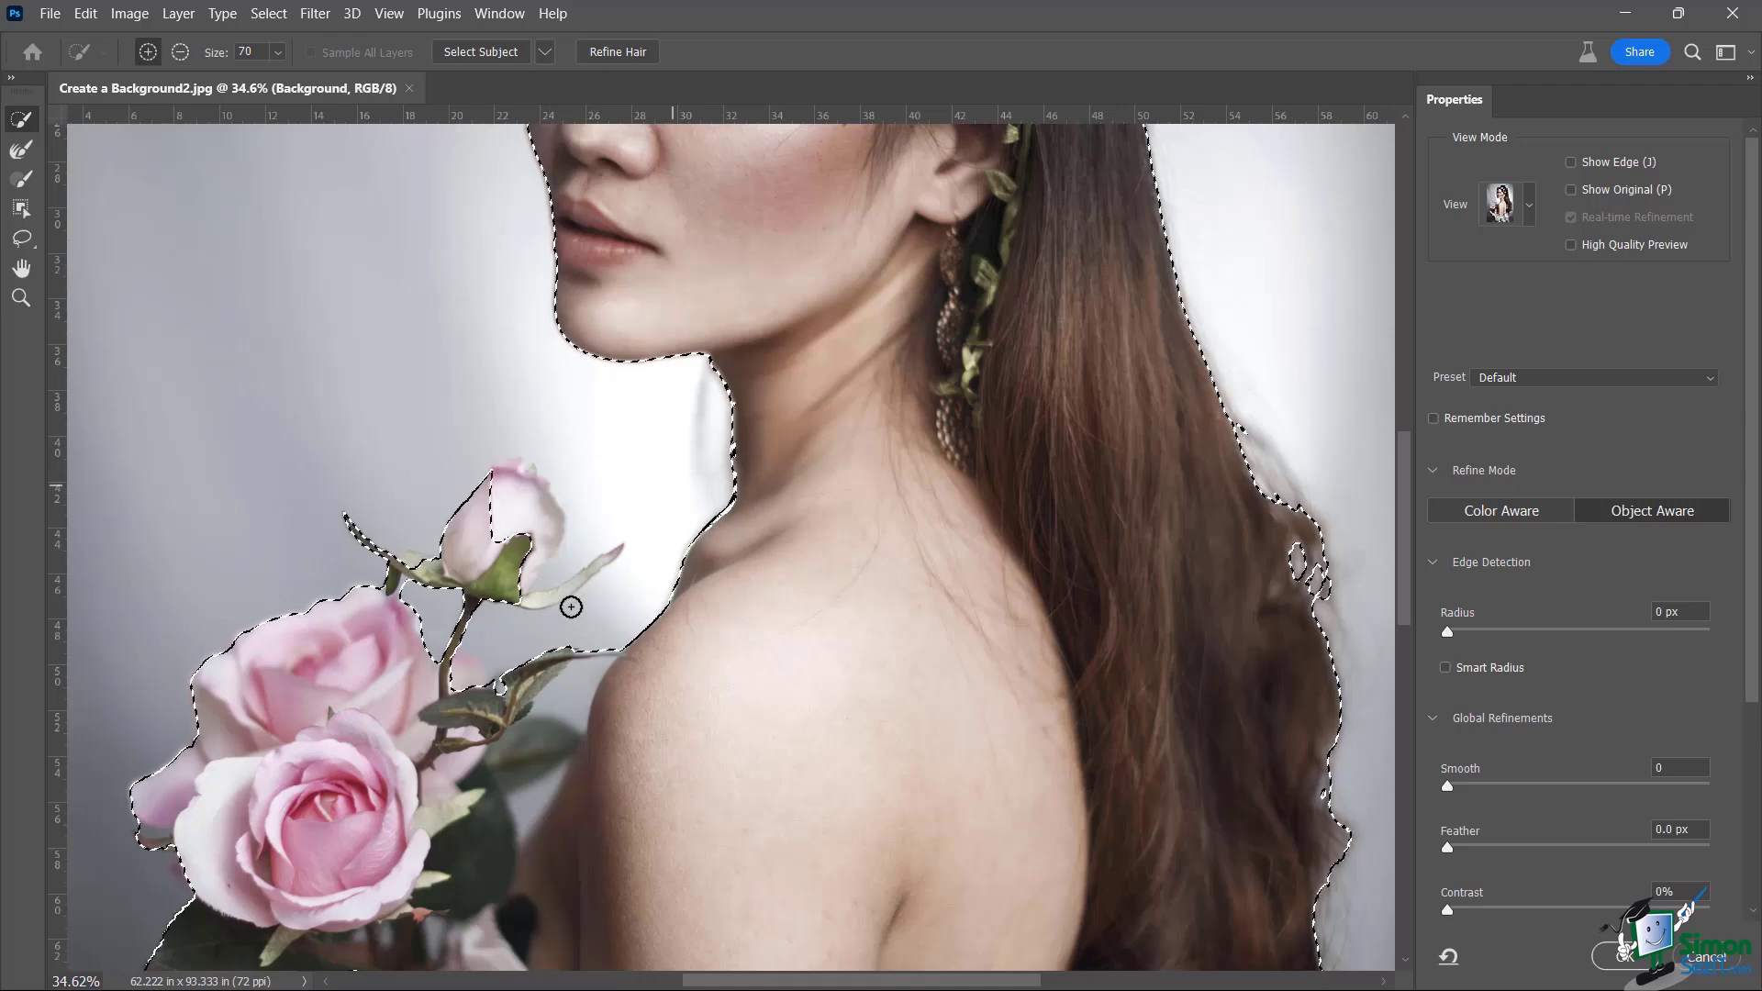
mouse_move(535, 576)
left_mouse_down()
mouse_move(492, 551)
mouse_move(495, 514)
mouse_move(543, 519)
mouse_move(526, 573)
left_mouse_up()
scroll(597, 543, "up", 5, "alt")
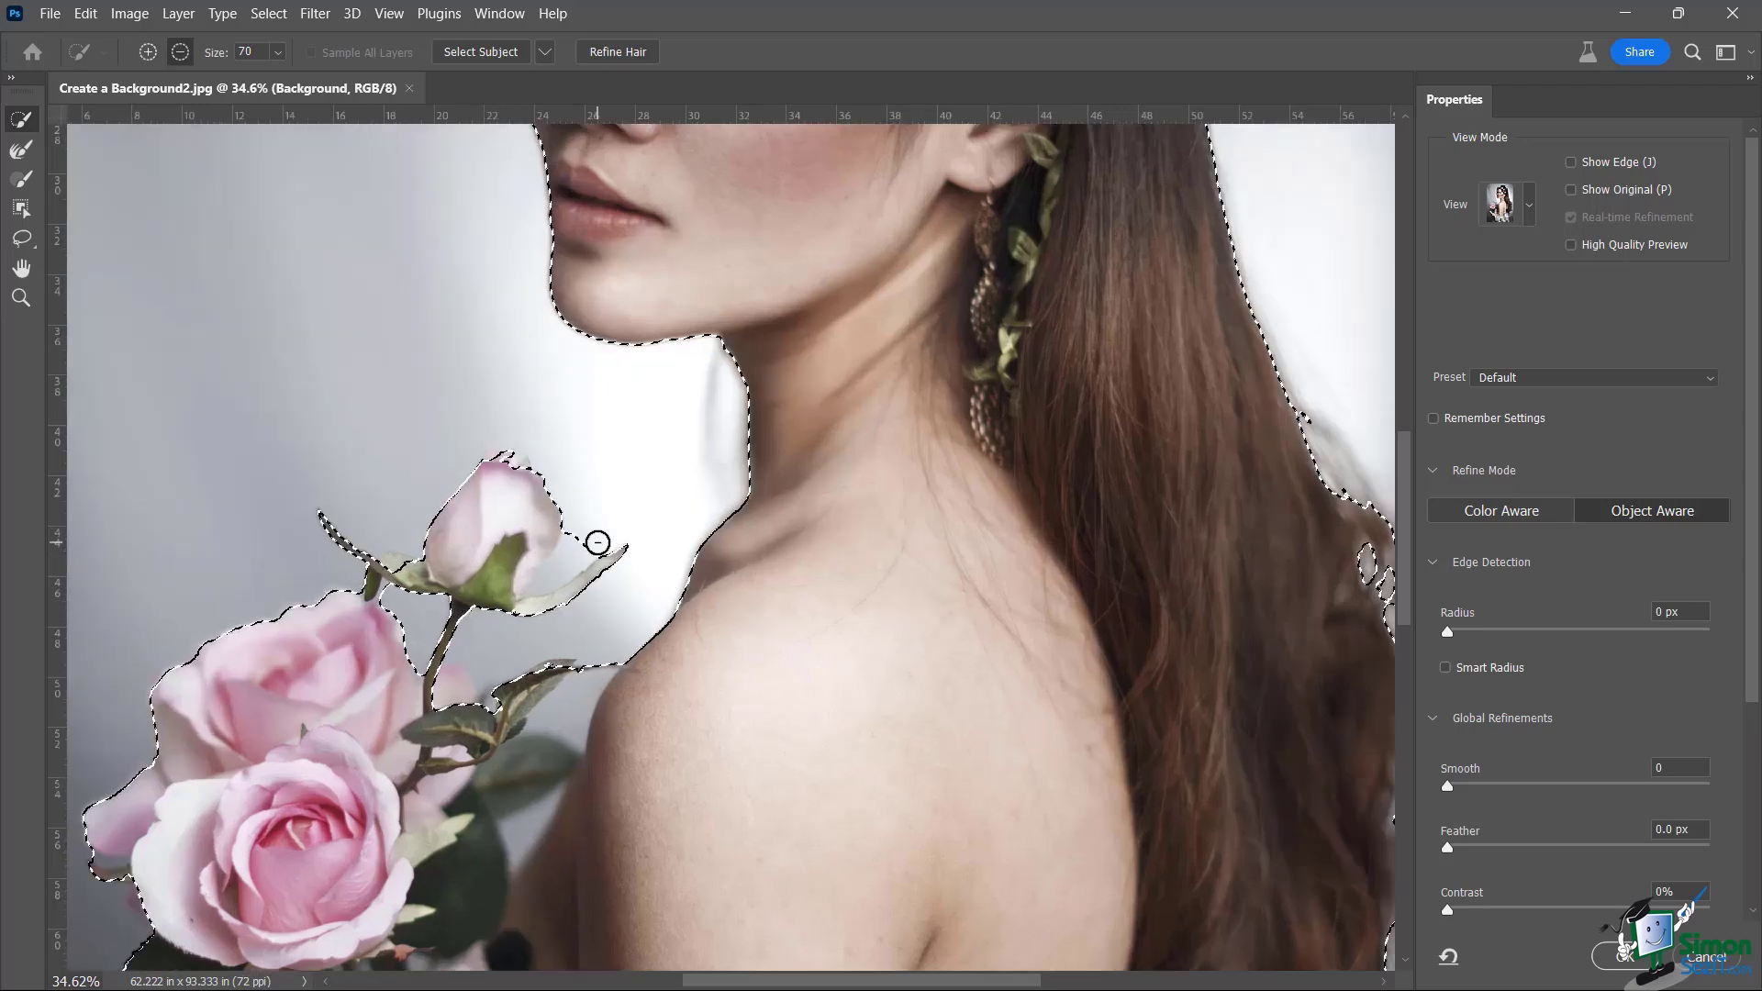
scroll(597, 543, "up", 1, "alt")
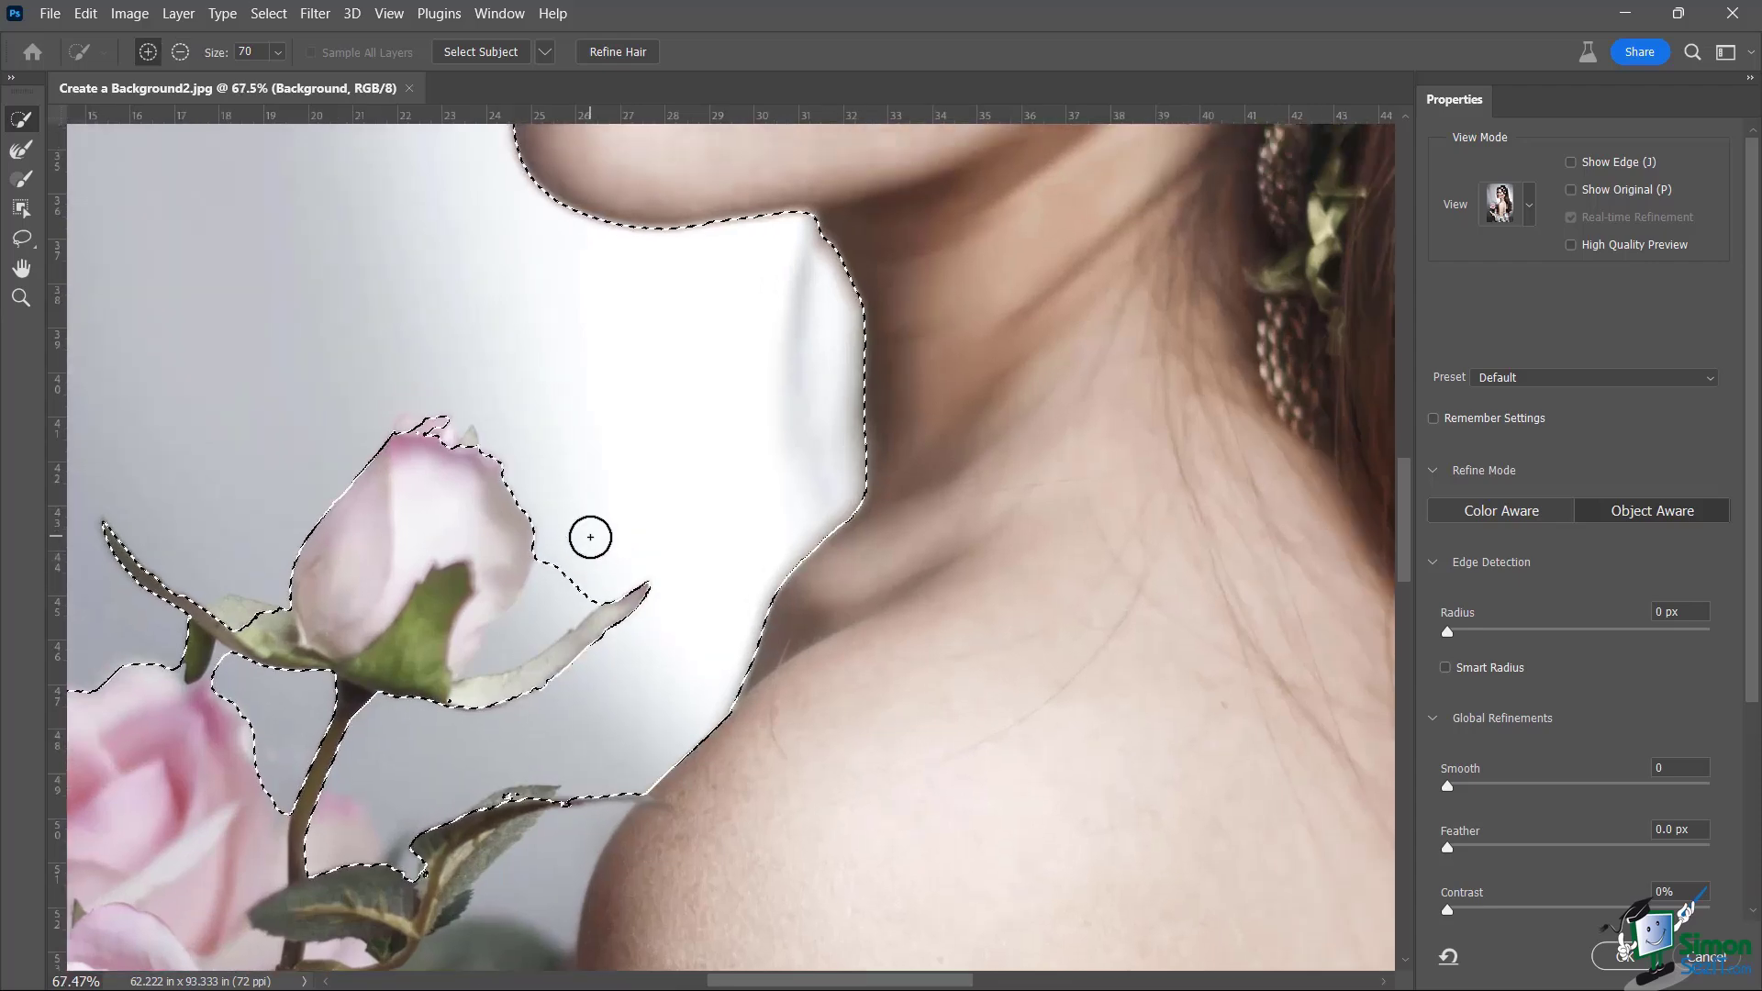
With a smaller brush, trim background right of the rosebud and near the leaf tip
mouse_move(577, 551)
left_mouse_down()
mouse_move(614, 501)
mouse_move(570, 551)
left_mouse_up()
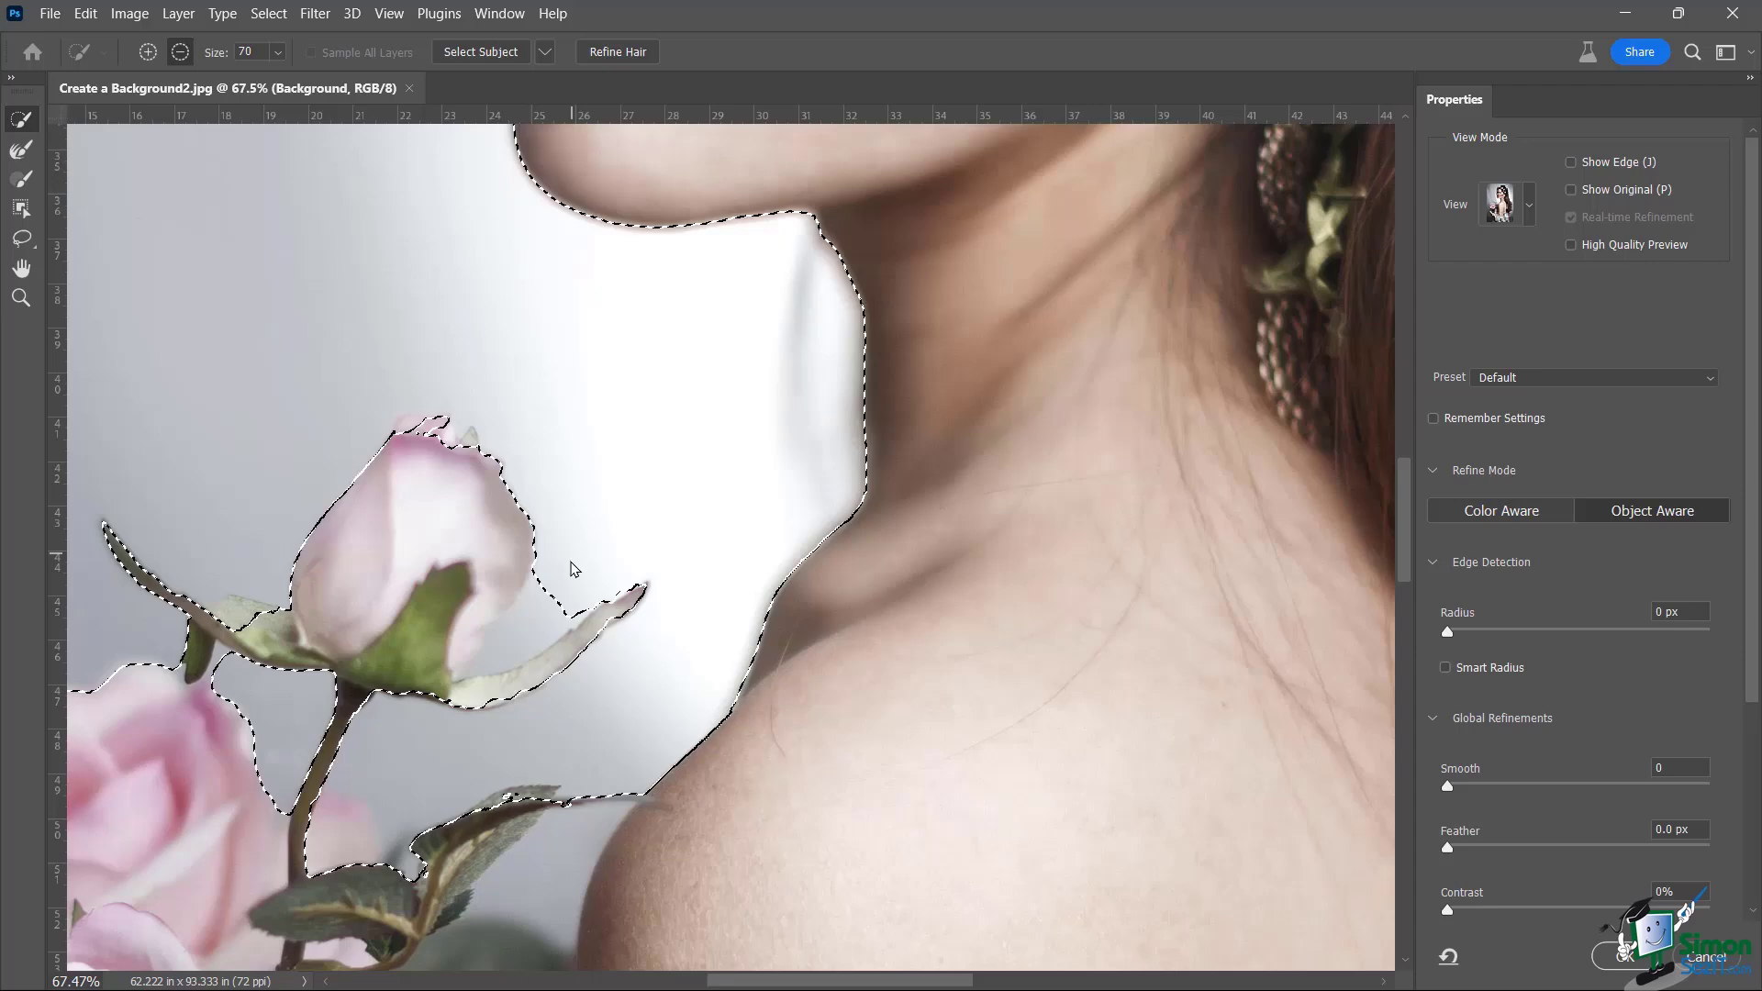
key("bracketleft")
key("bracketleft")
key("bracketleft")
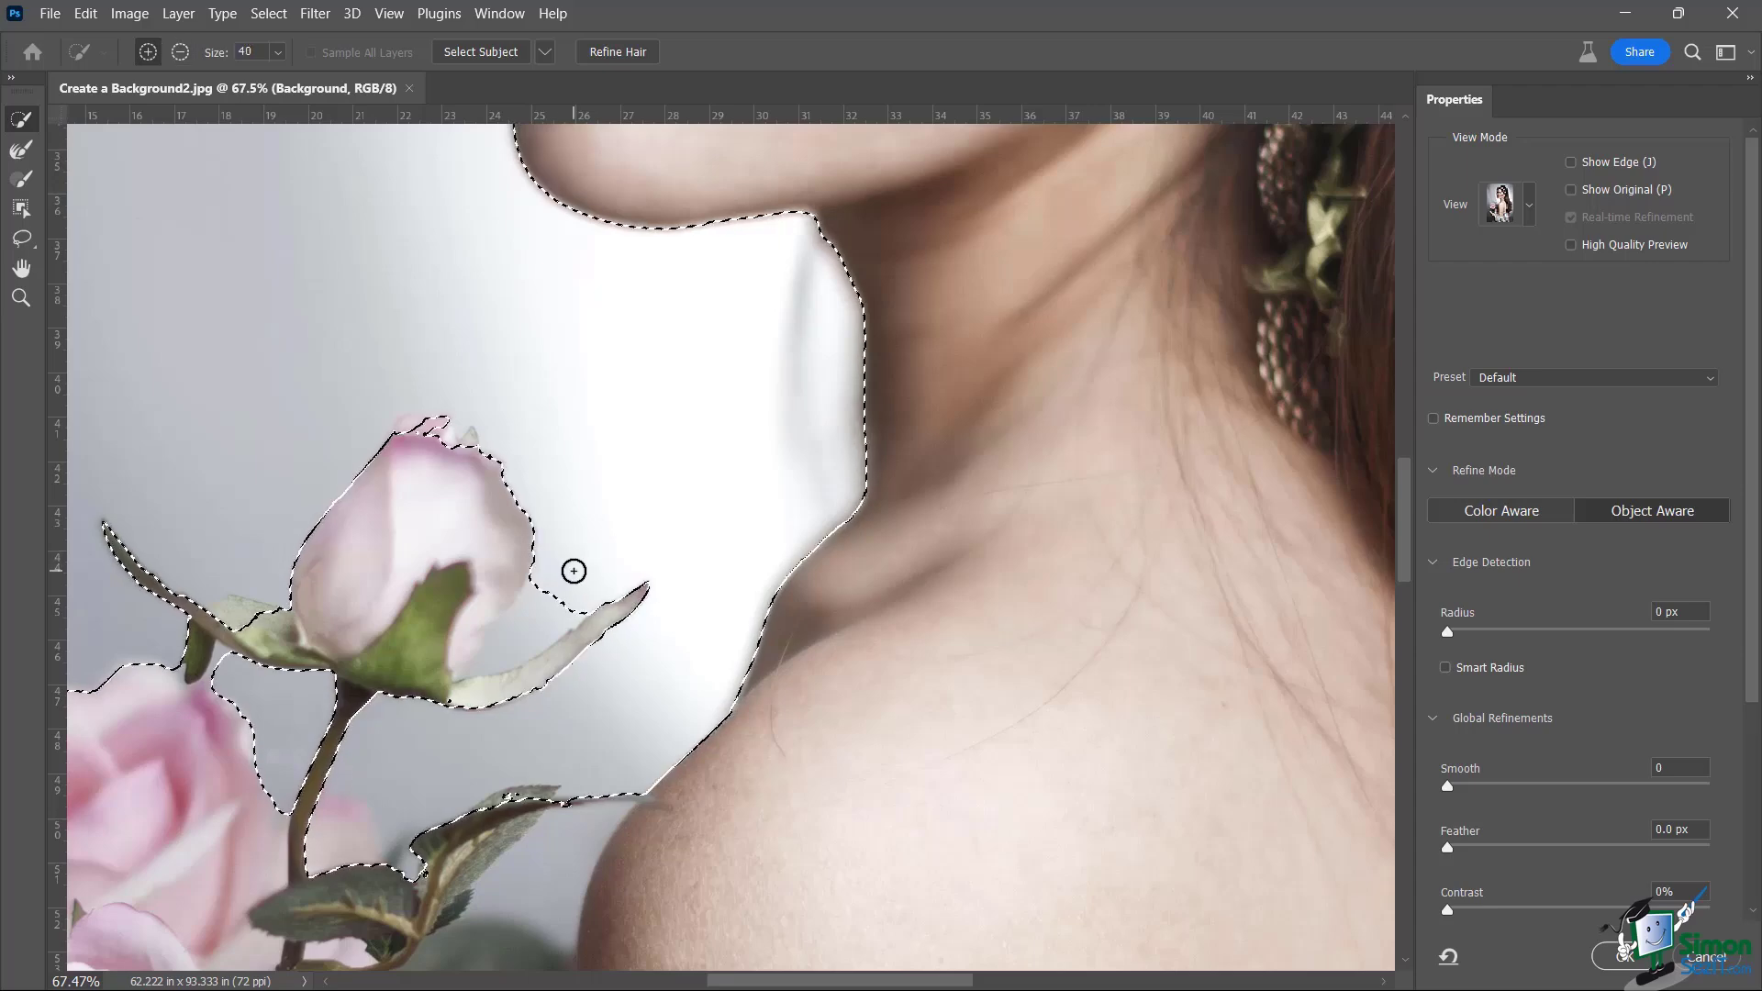
left_click_drag(572, 571, 534, 624)
left_click_drag(496, 715, 539, 673)
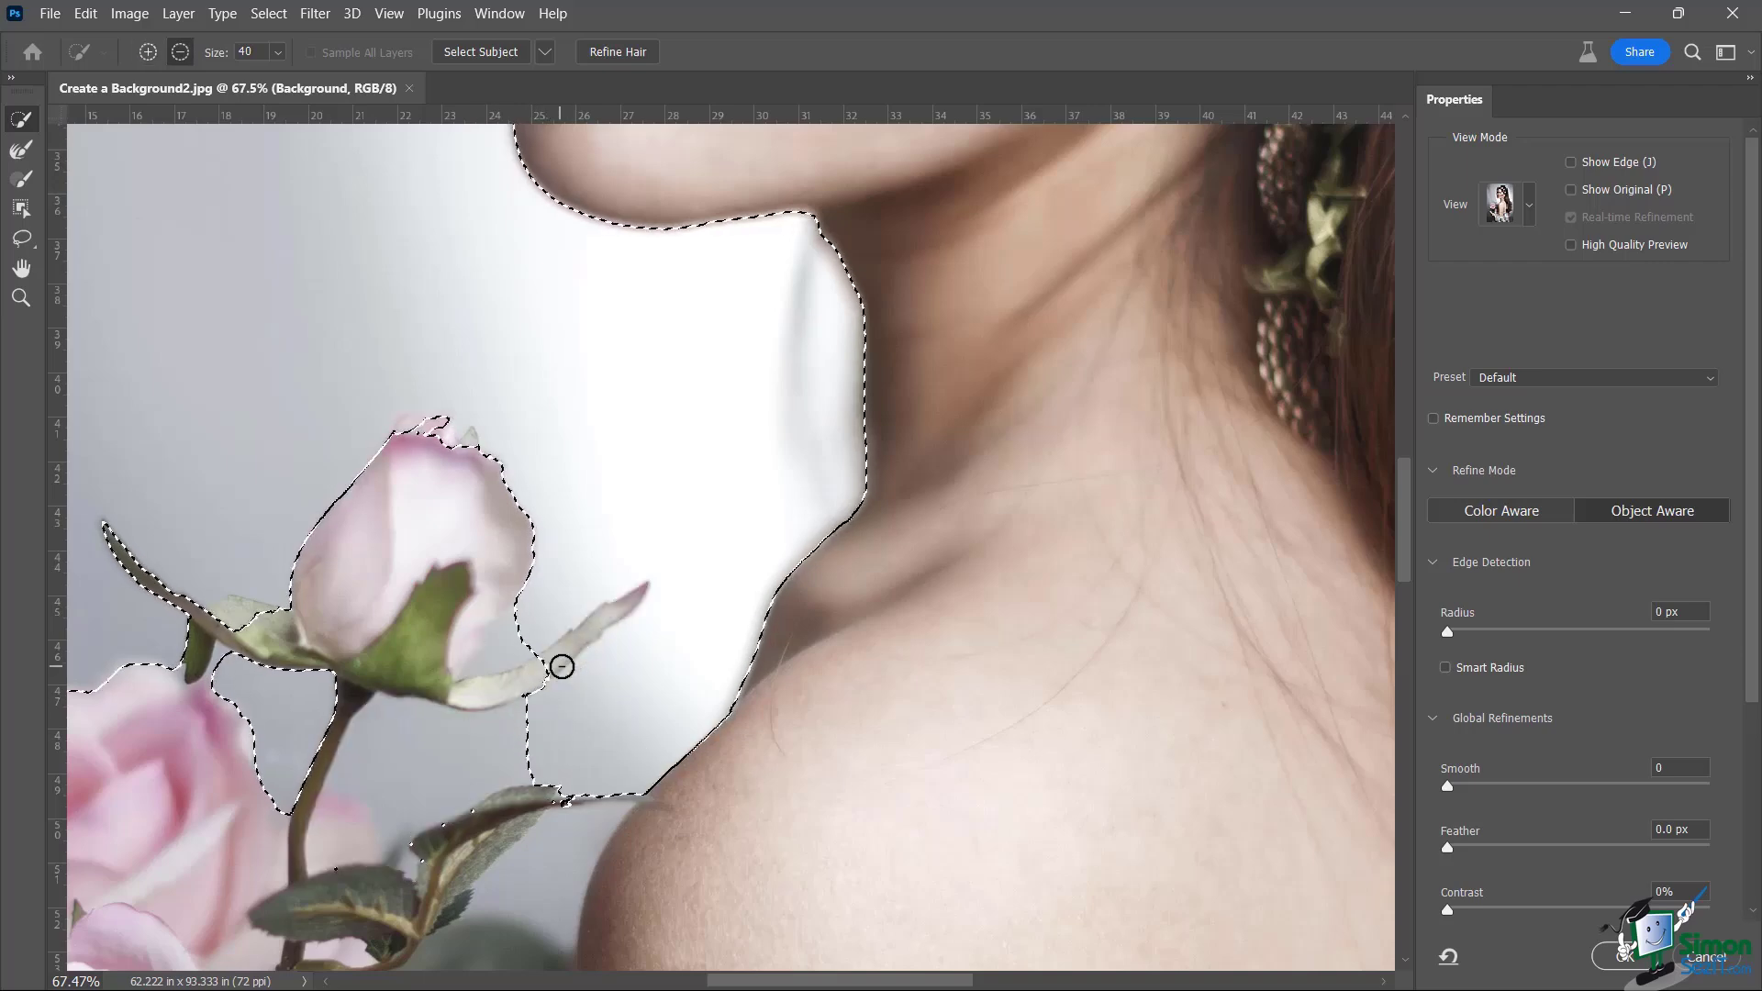
scroll(558, 665, "up", 3)
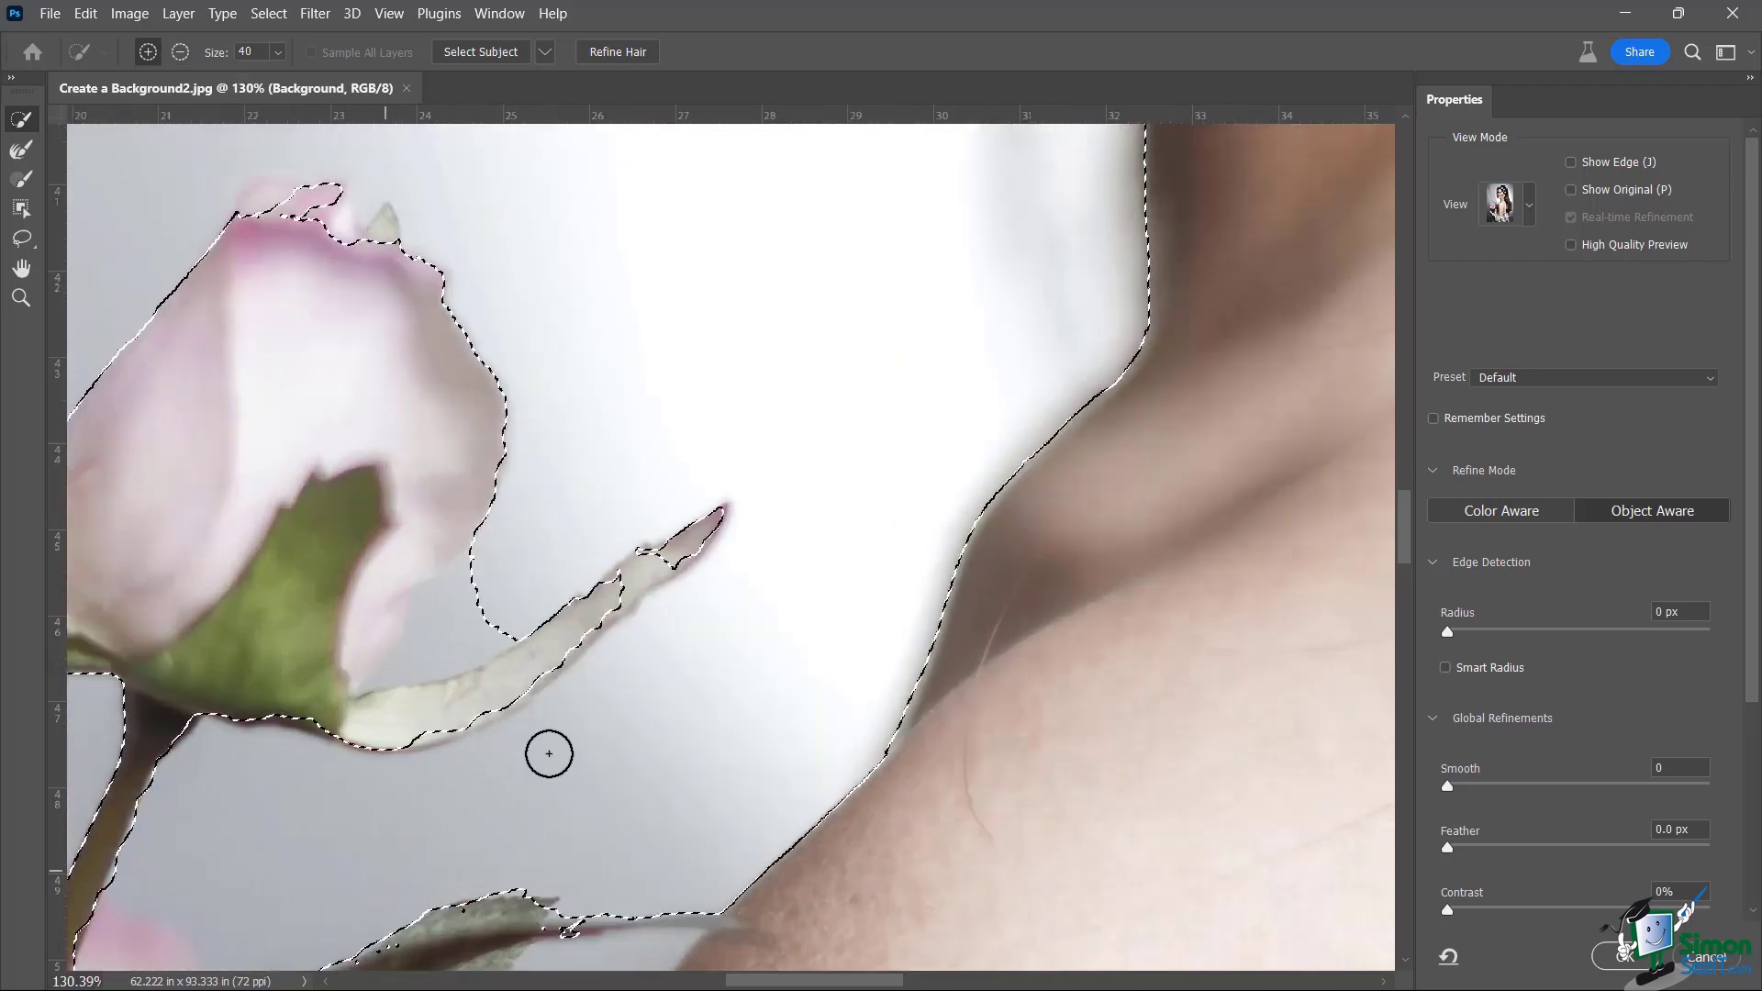
scroll(562, 747, "down", 2)
scroll(603, 715, "down", 6)
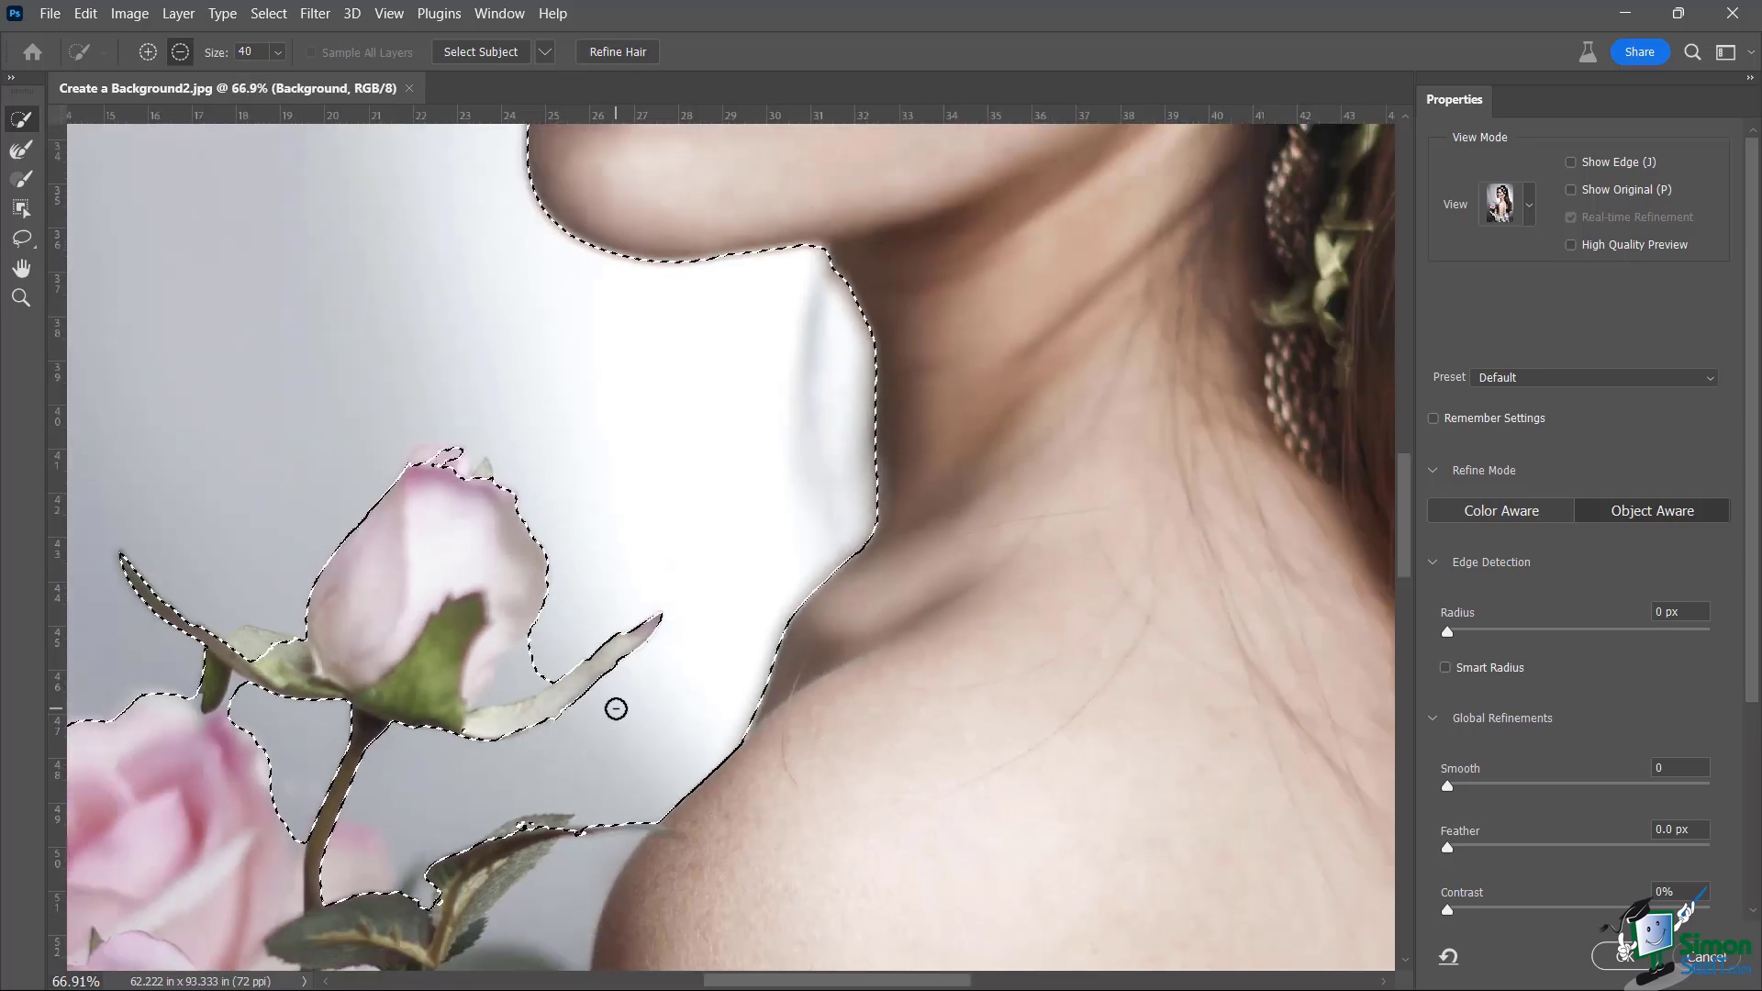
scroll(635, 703, "down", 2)
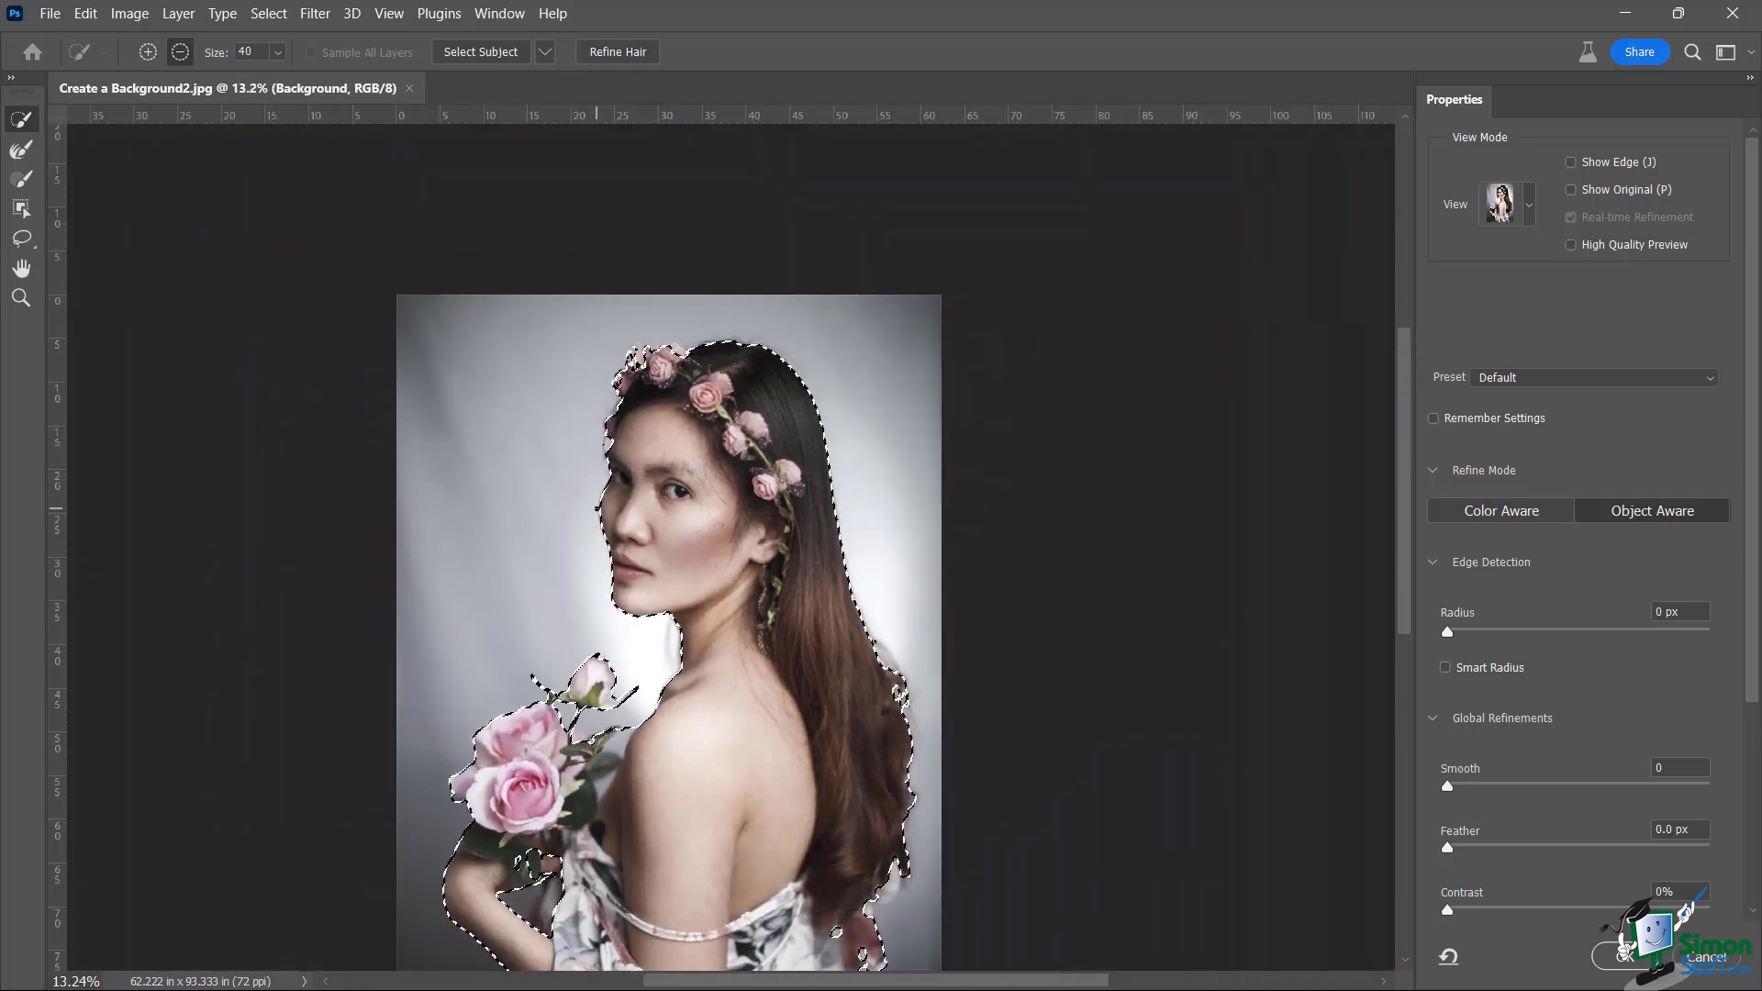
scroll(632, 690, "down", 1)
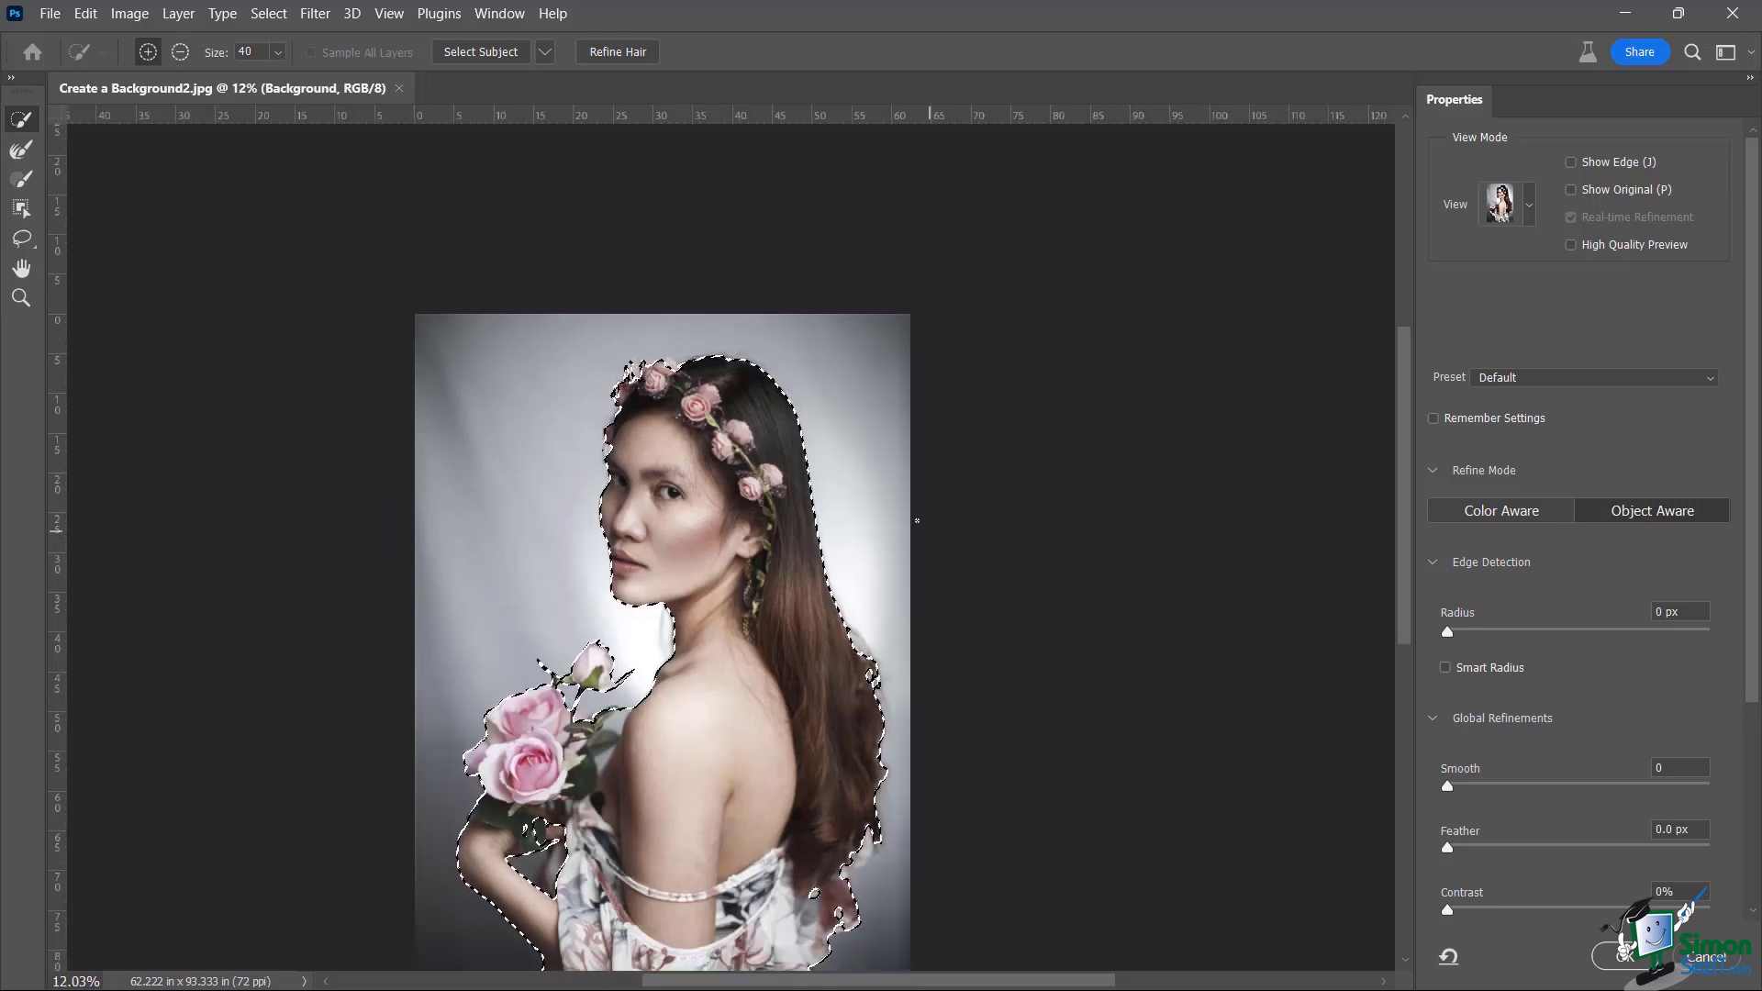
scroll(703, 404, "up", 3)
scroll(646, 372, "up", 1)
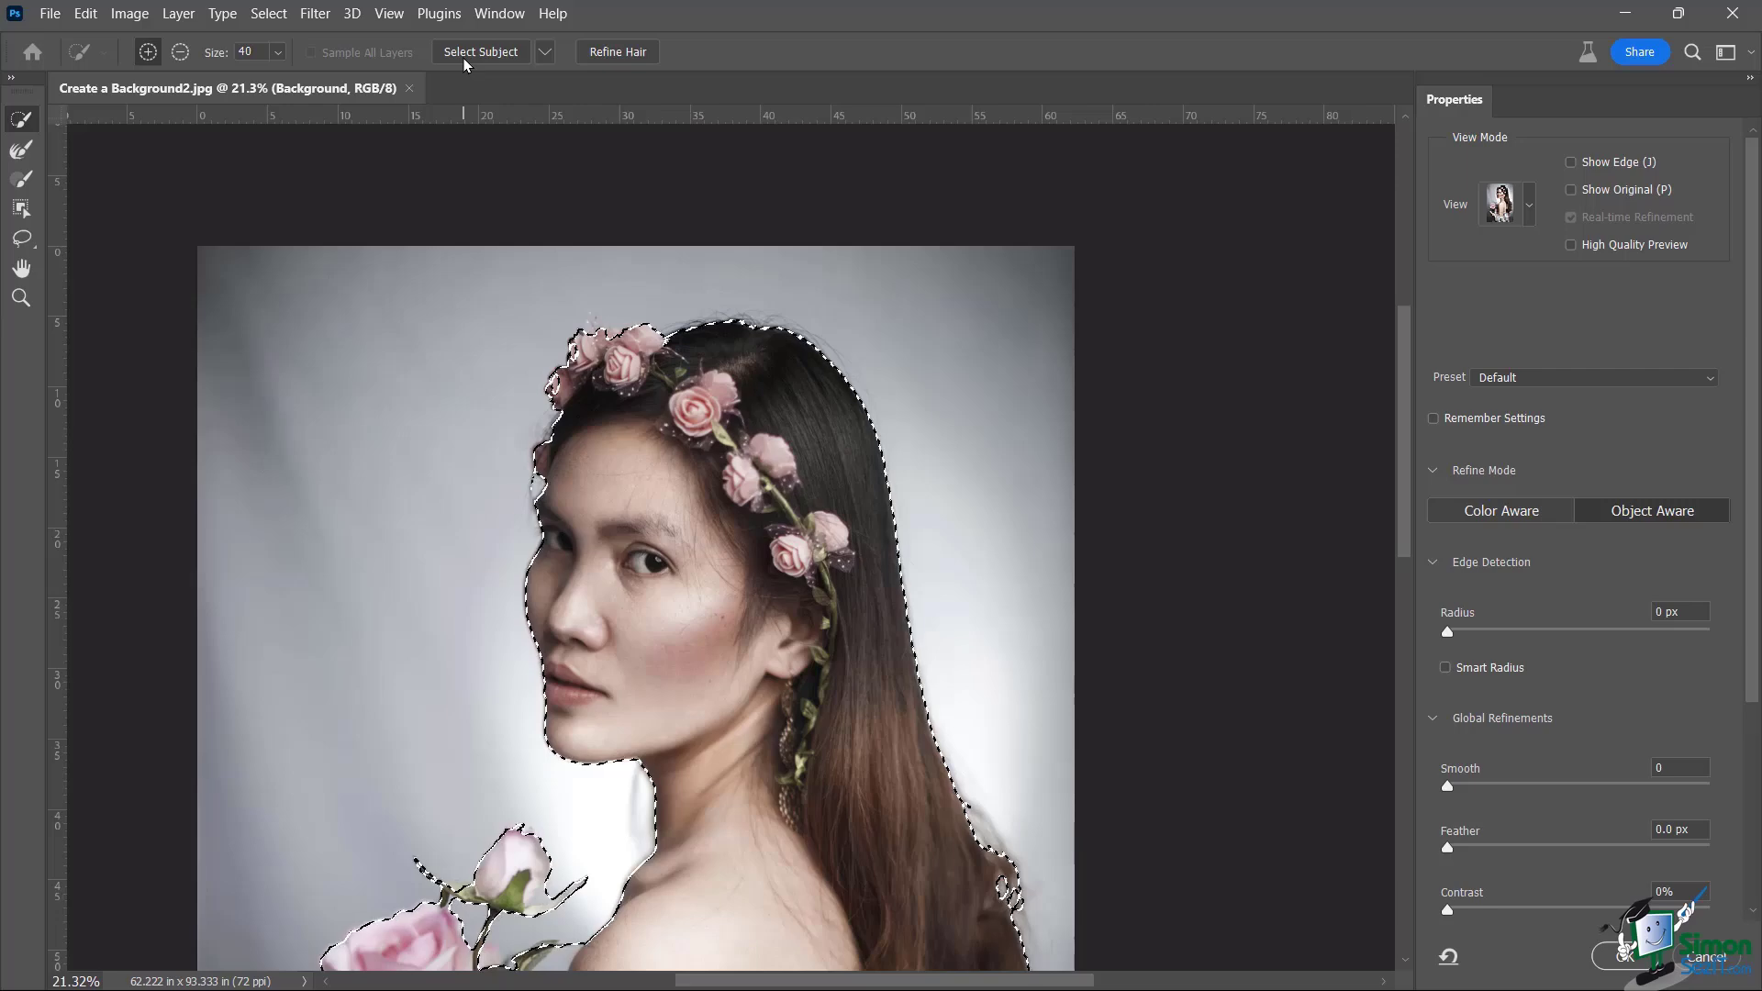
Switch Select Subject to detailed cloud processing and reselect the woman, replacing the old selection
scroll(572, 209, "down", 2)
scroll(571, 208, "down", 4)
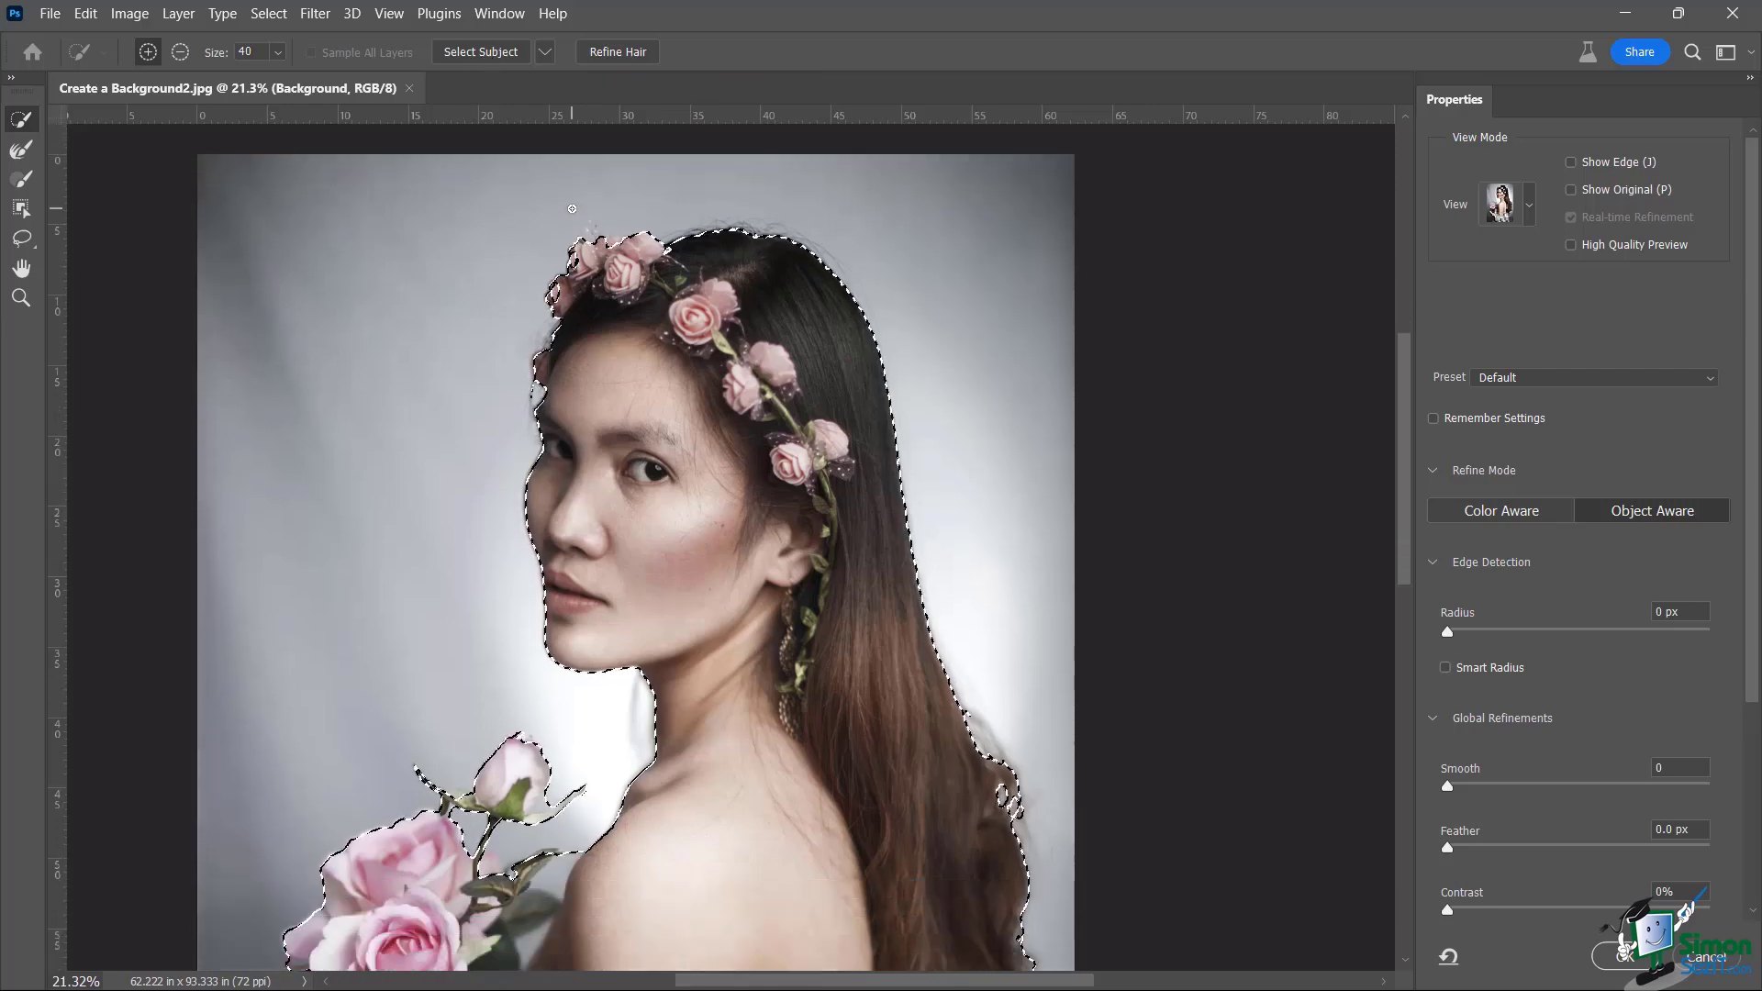
left_click(545, 53)
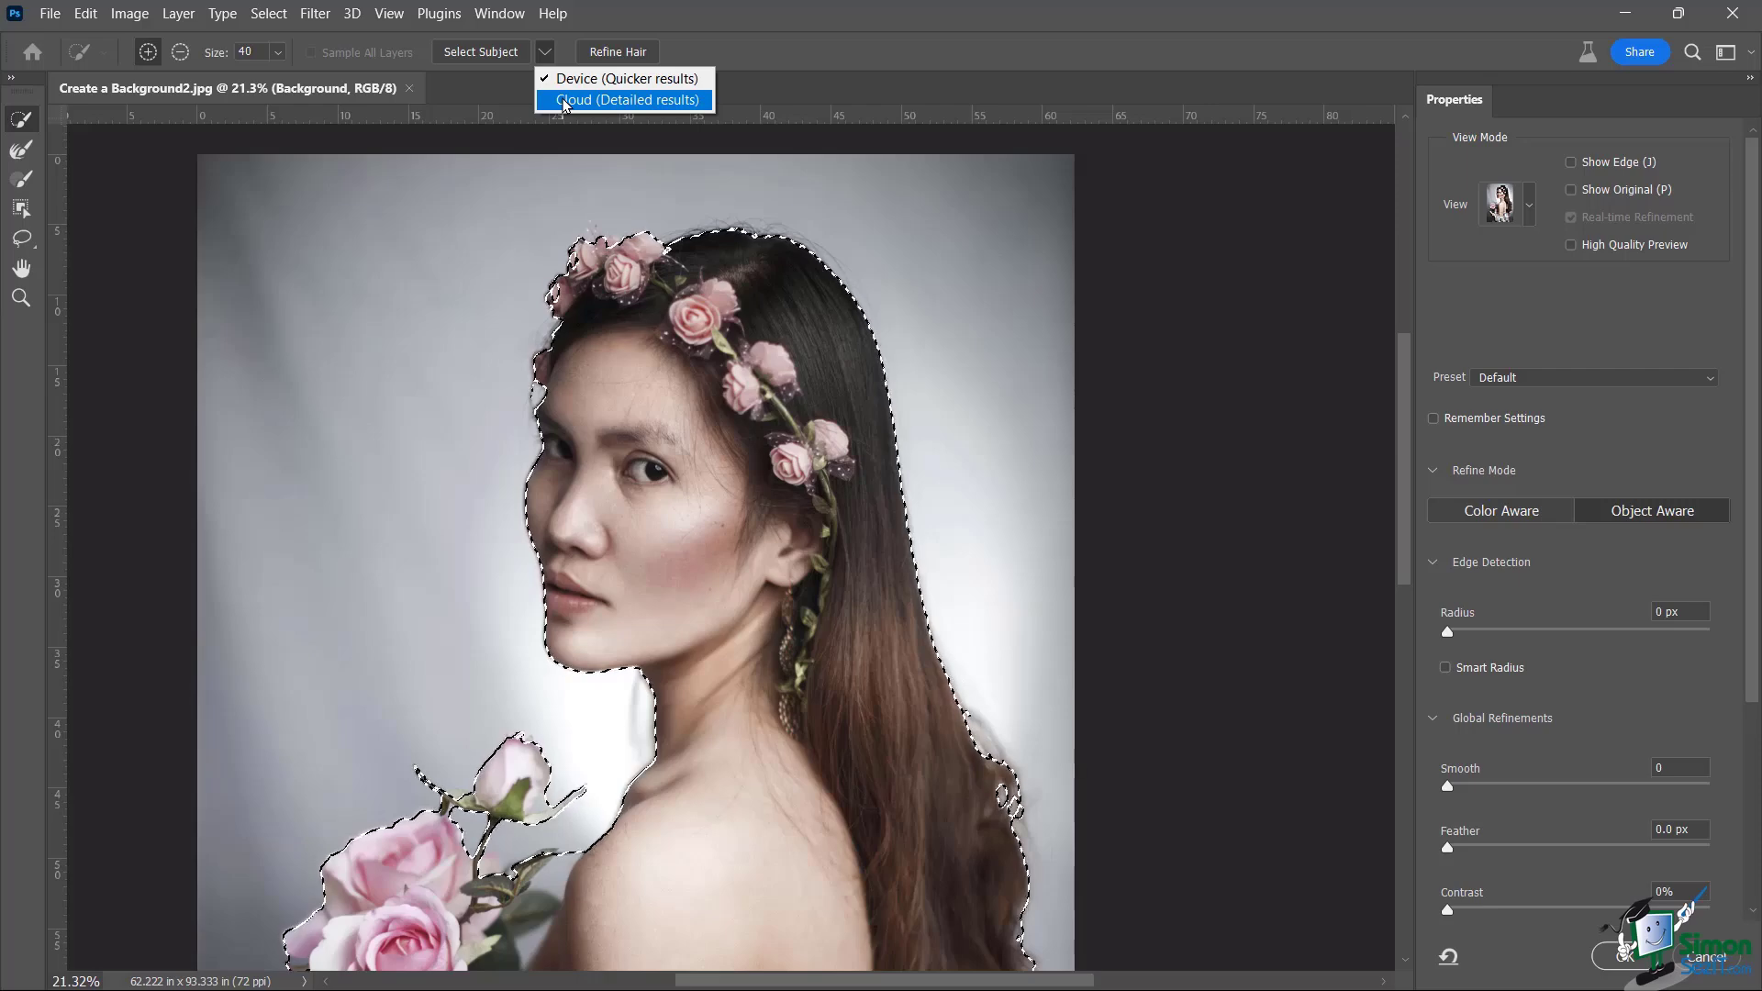
left_click(564, 100)
left_click(465, 55)
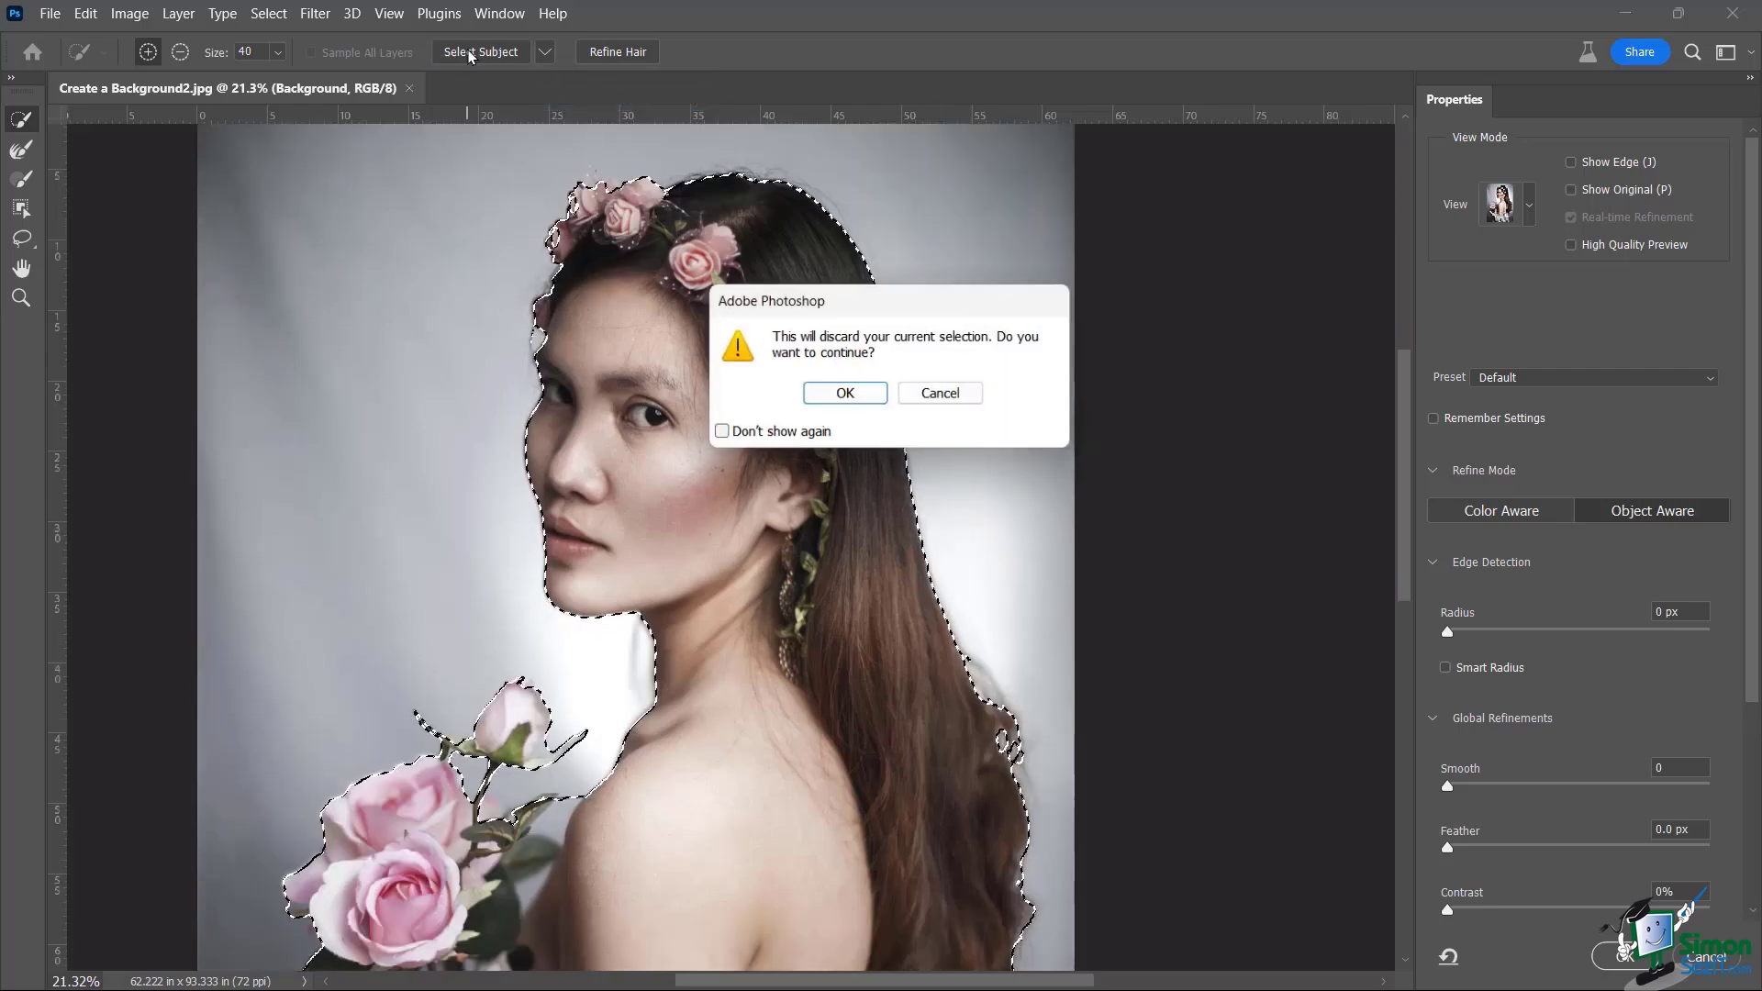
left_click(849, 397)
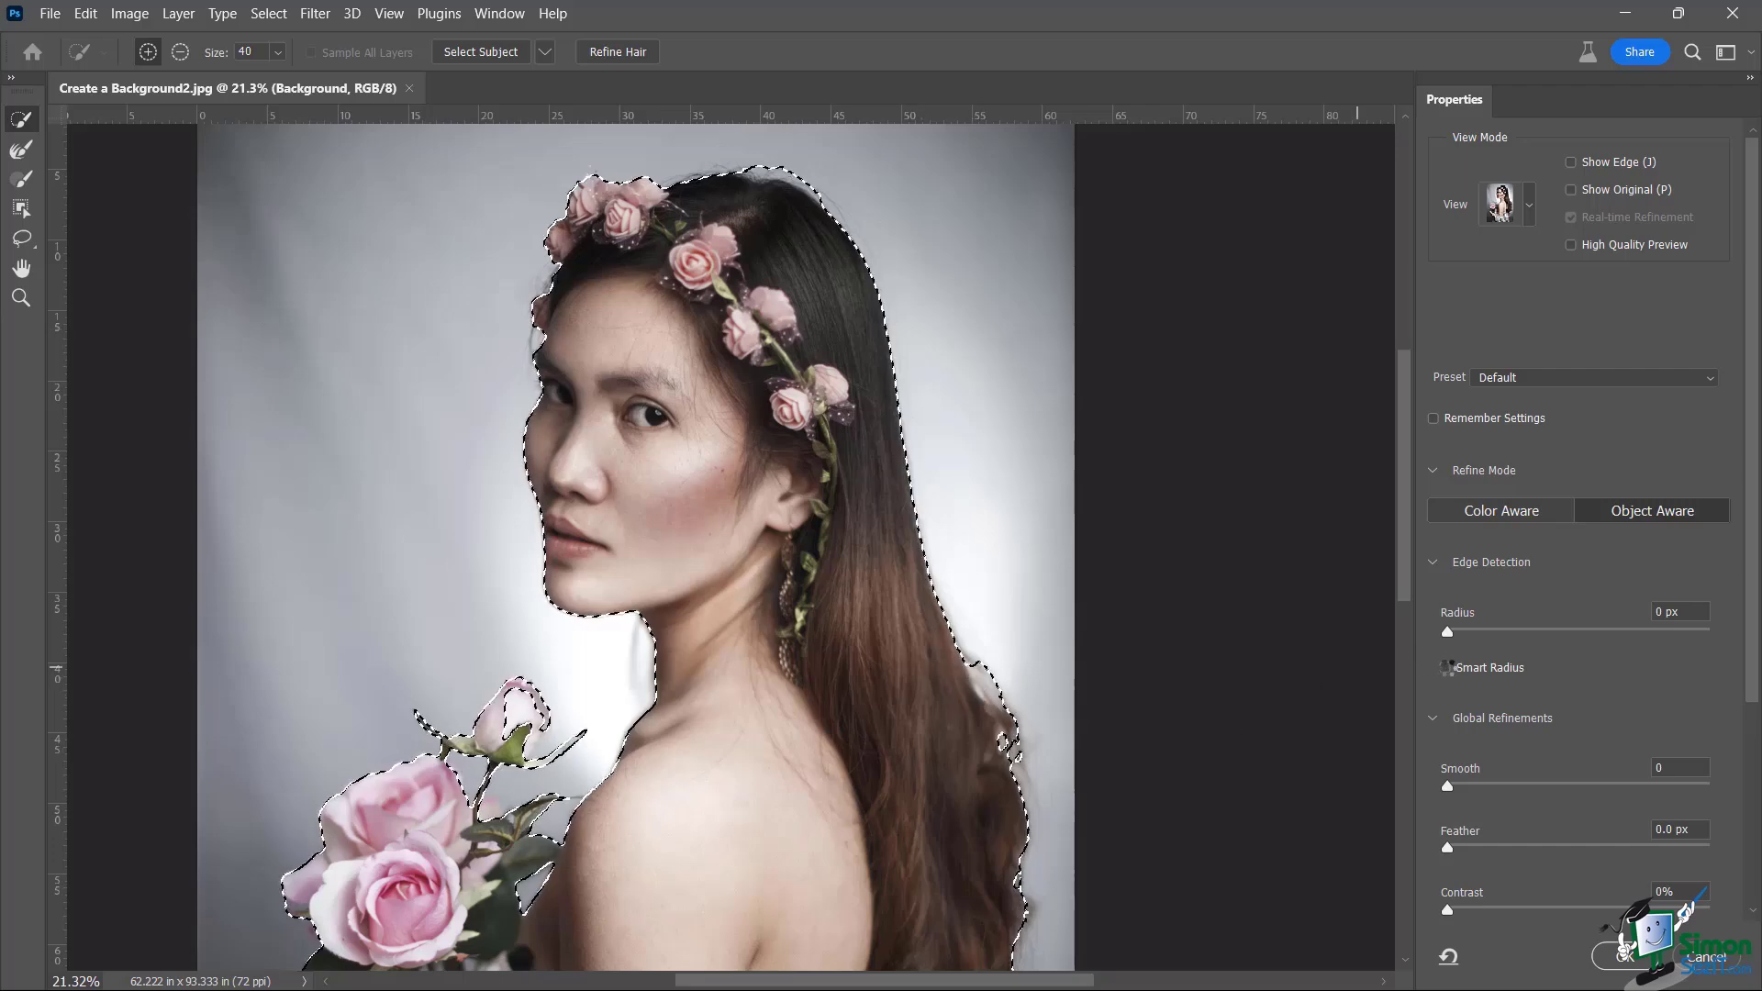
Enable Smart Radius and apply the refined selection, returning to the main workspace
left_click(1447, 667)
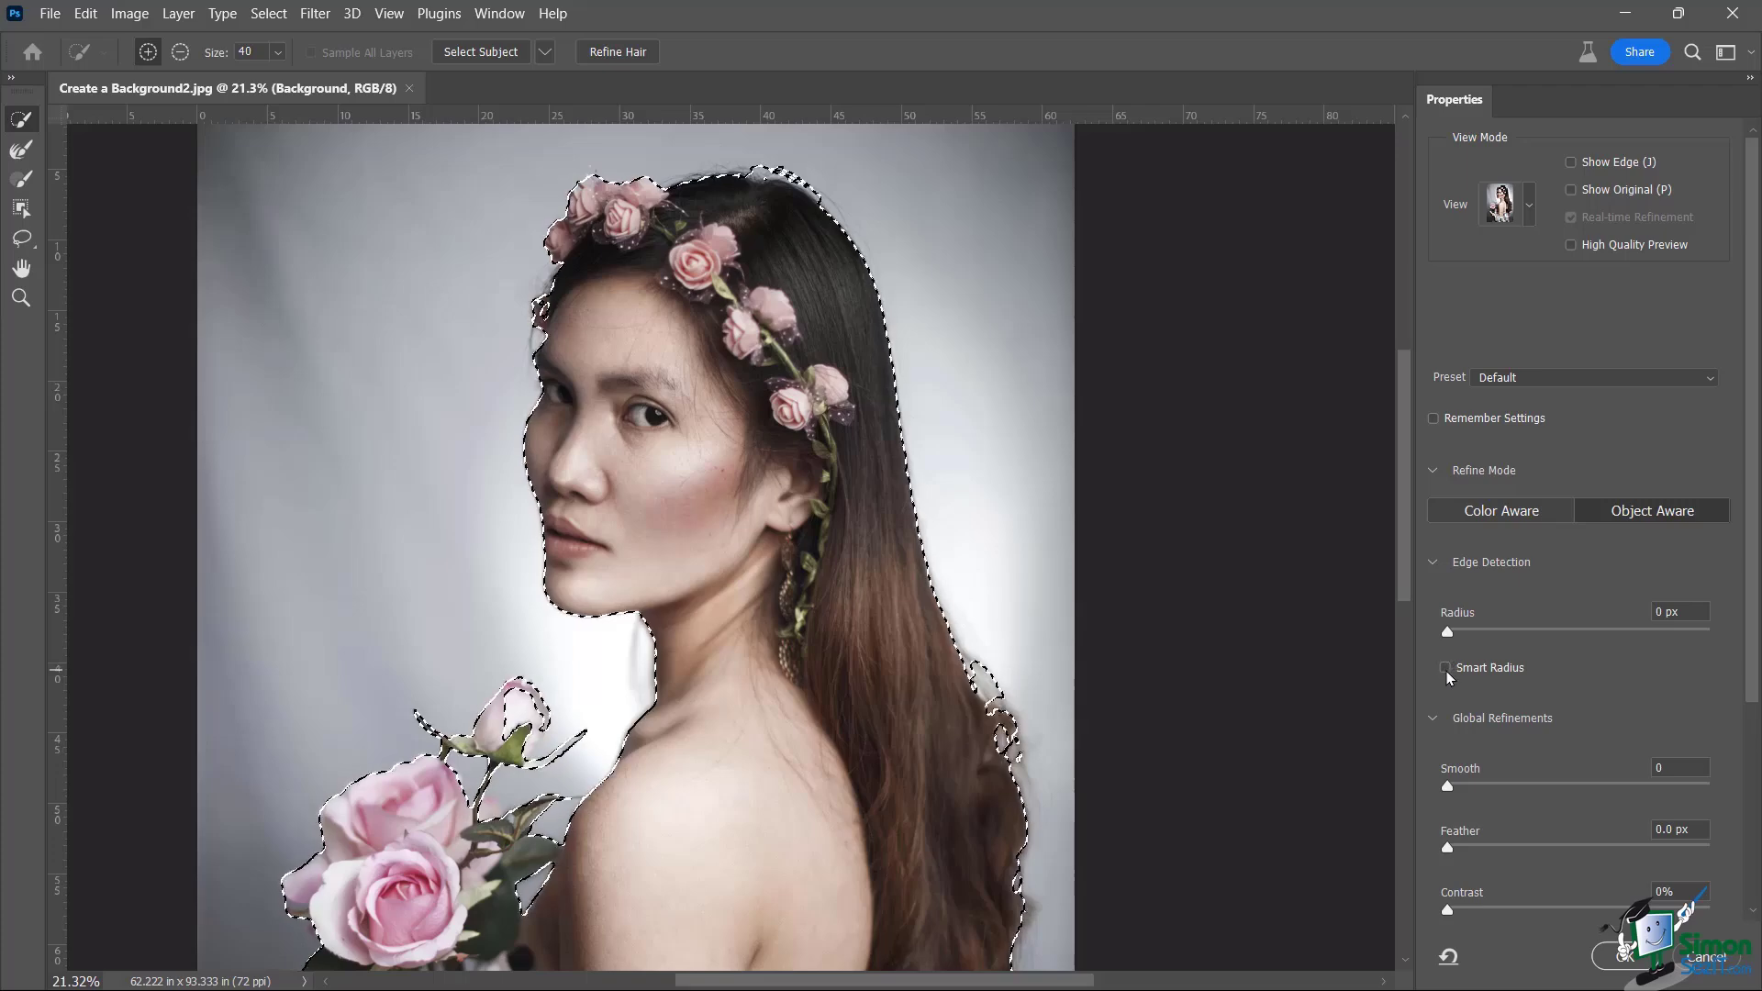
left_click_drag(1754, 564, 1745, 783)
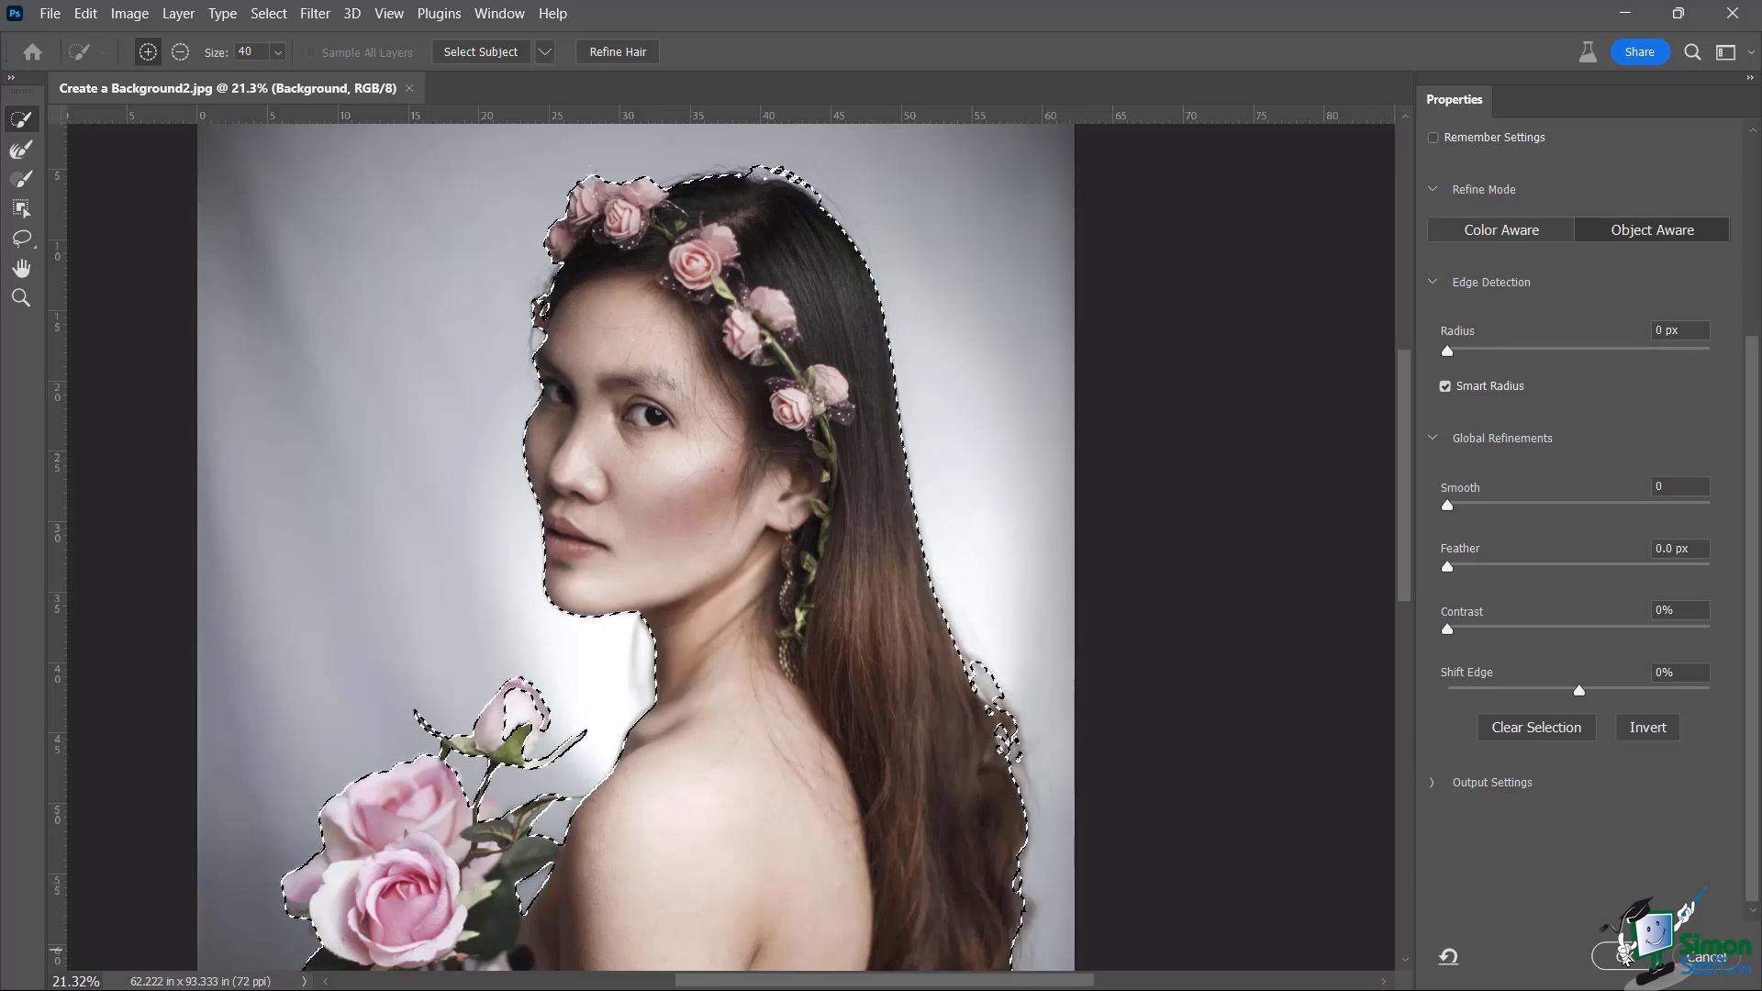
left_click(1624, 956)
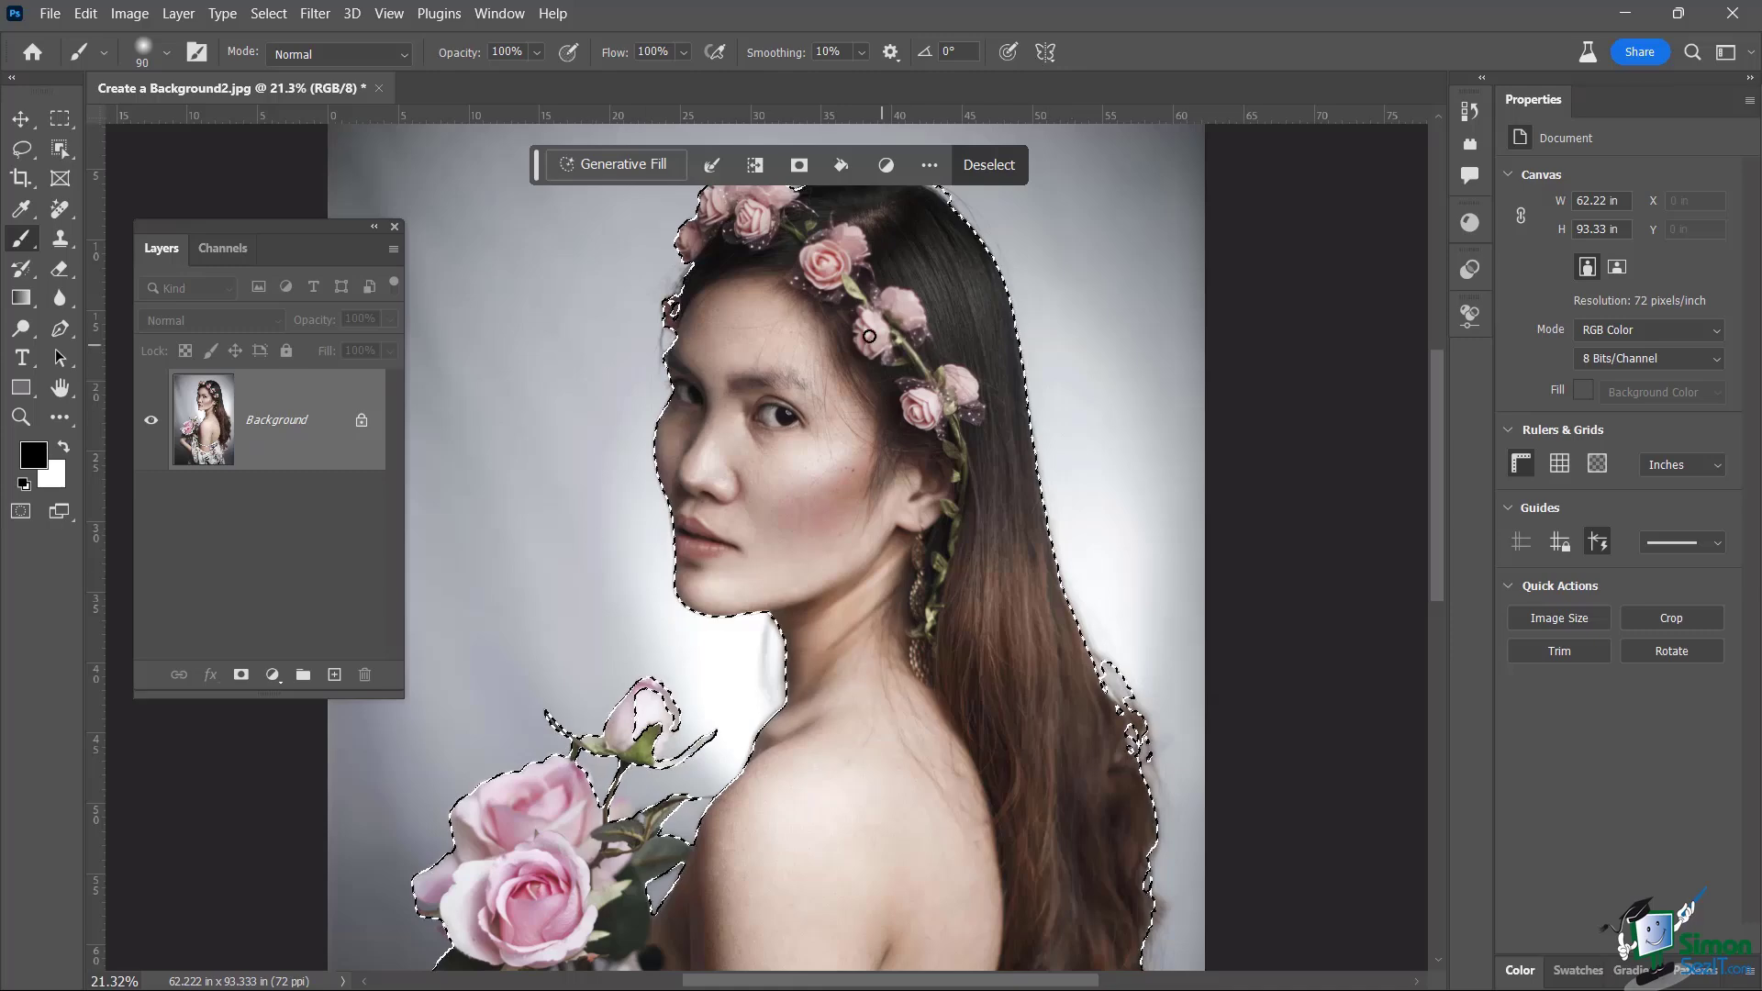
scroll(870, 335, "down", 3)
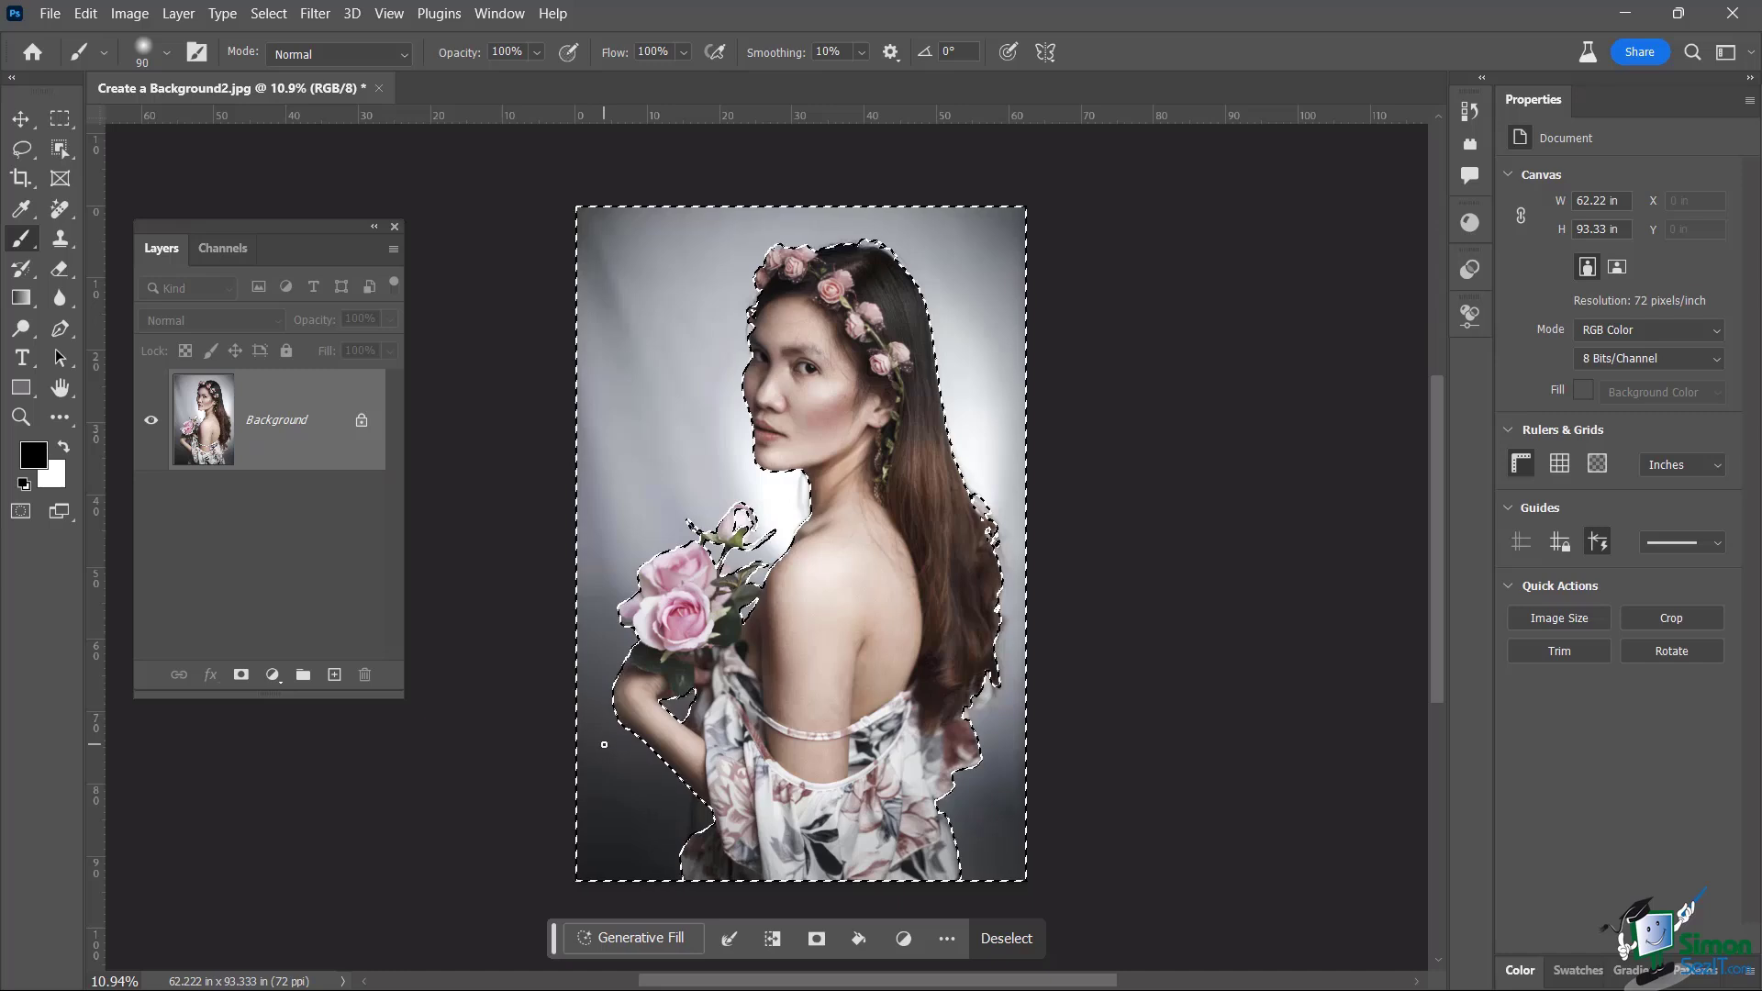
Open Filter > Neural Filters and switch on Backdrop Creator
left_click(315, 14)
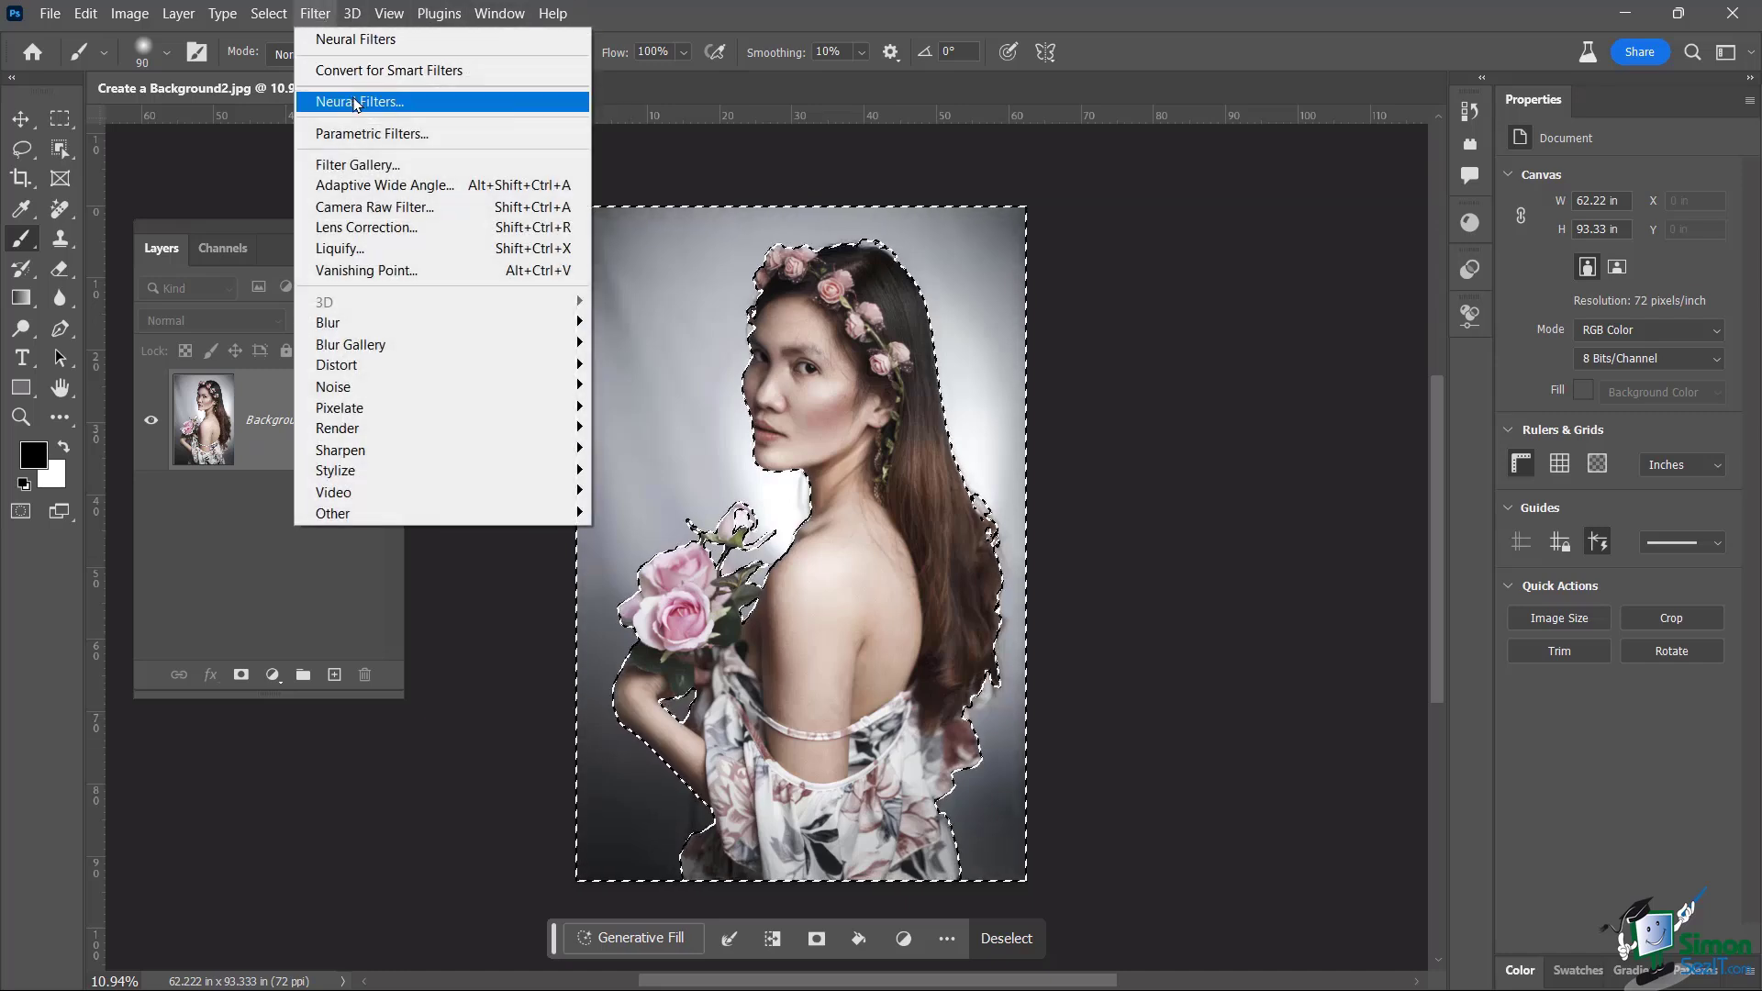
left_click(355, 102)
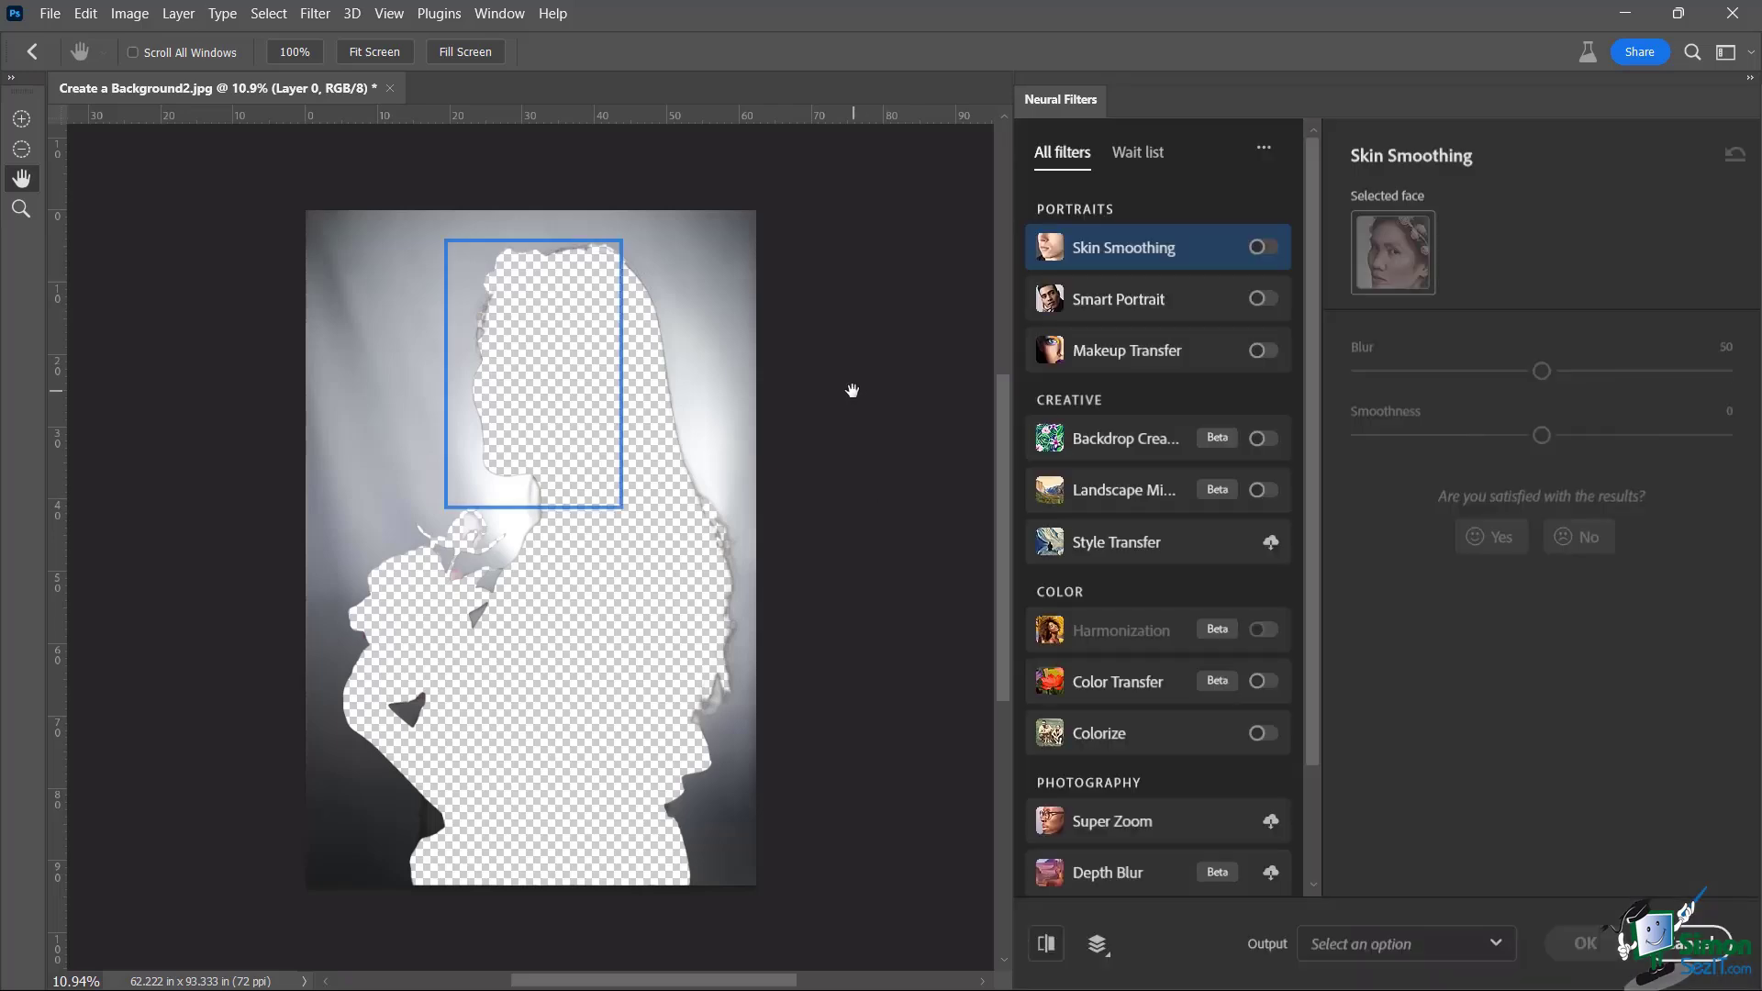
left_click(1262, 440)
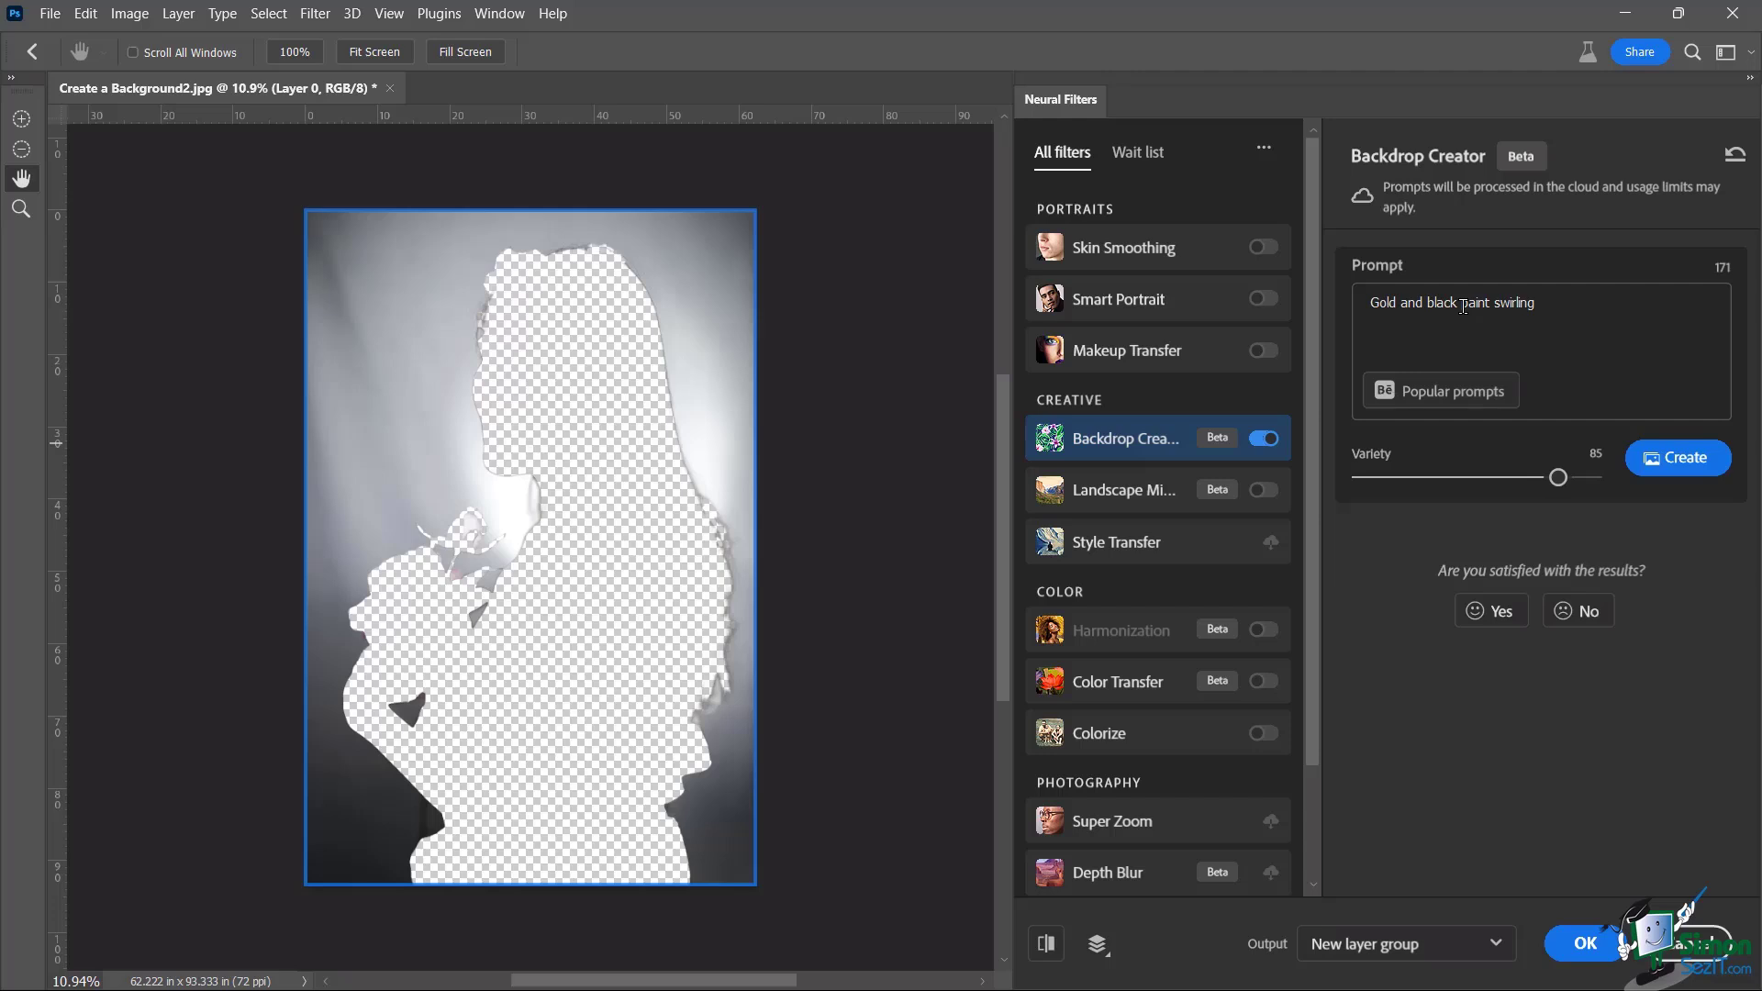
Browse the Popular prompts gallery of Behance backdrop styles
left_click(1444, 395)
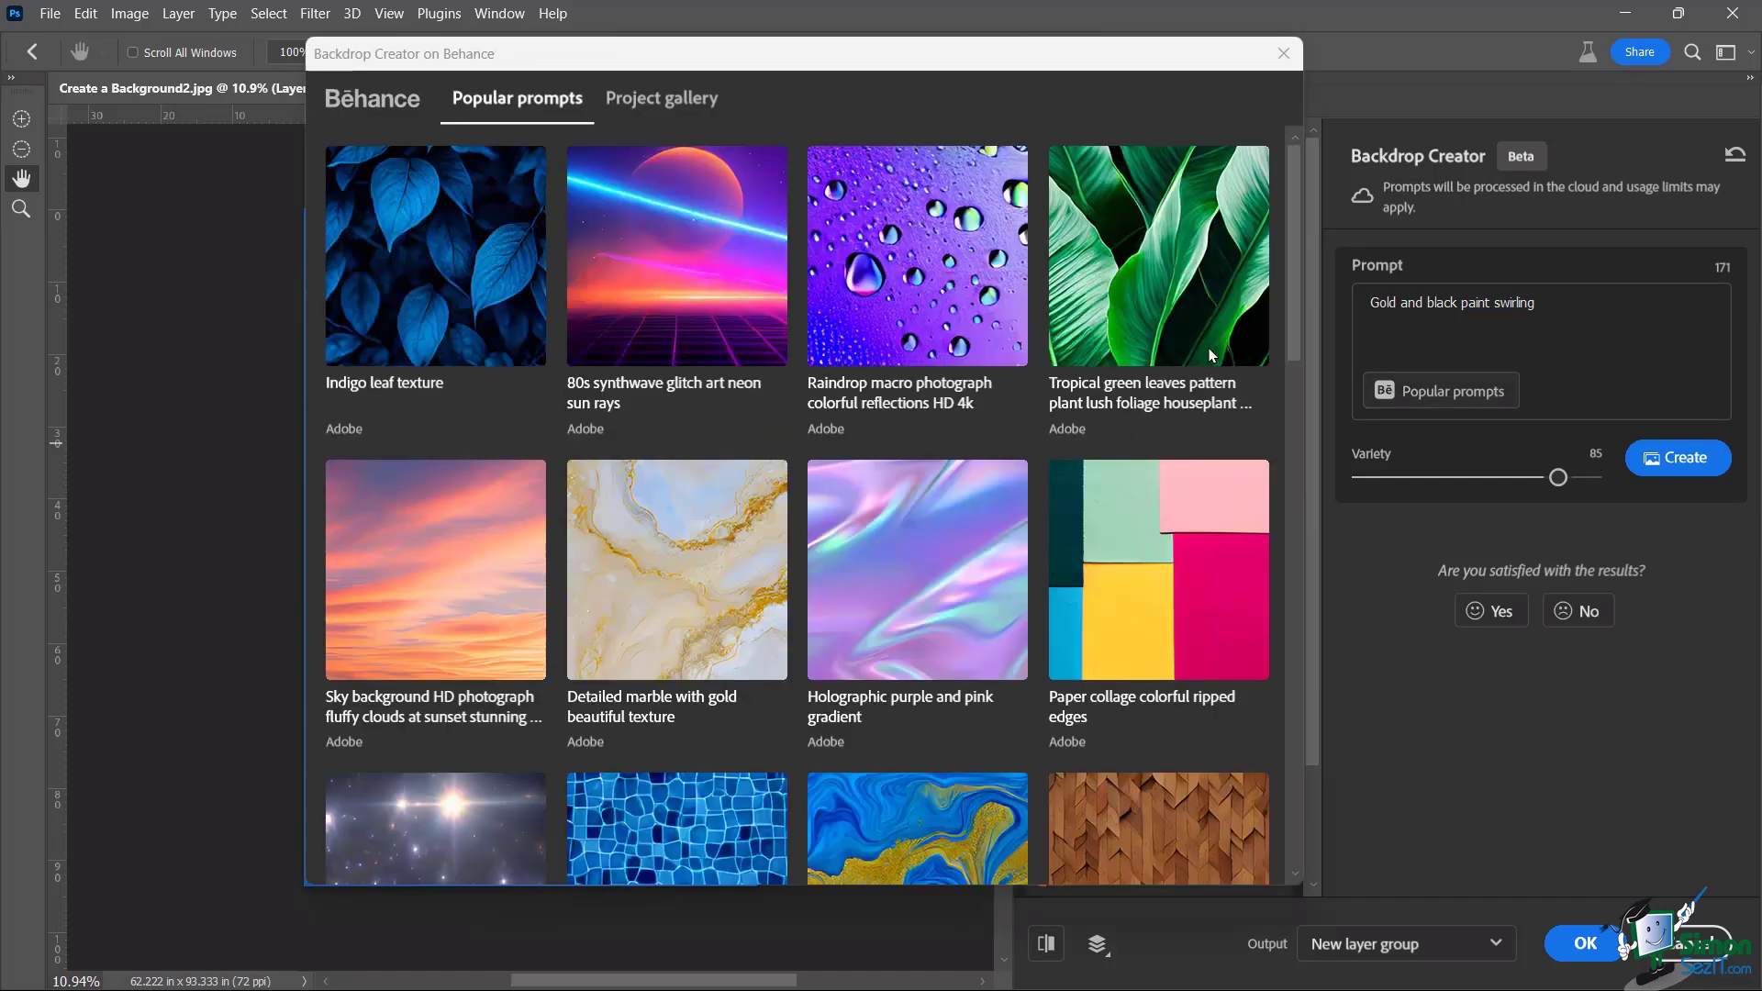
left_click_drag(1292, 229, 1283, 372)
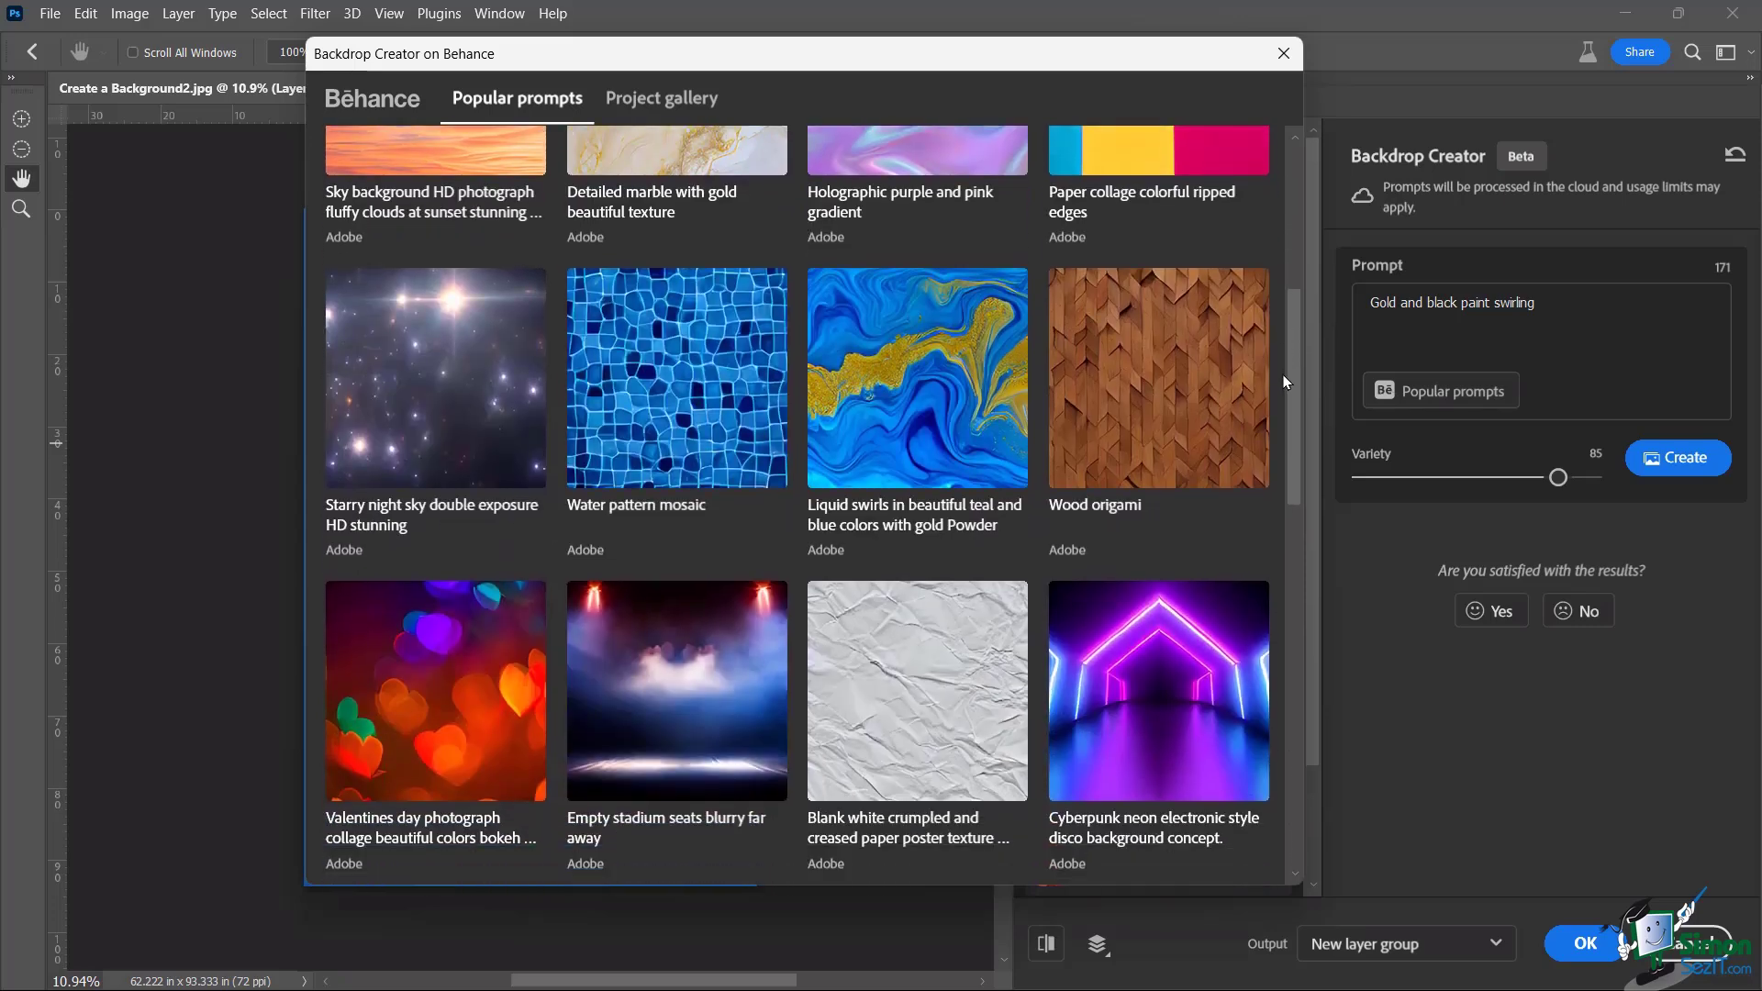
mouse_move(447, 425)
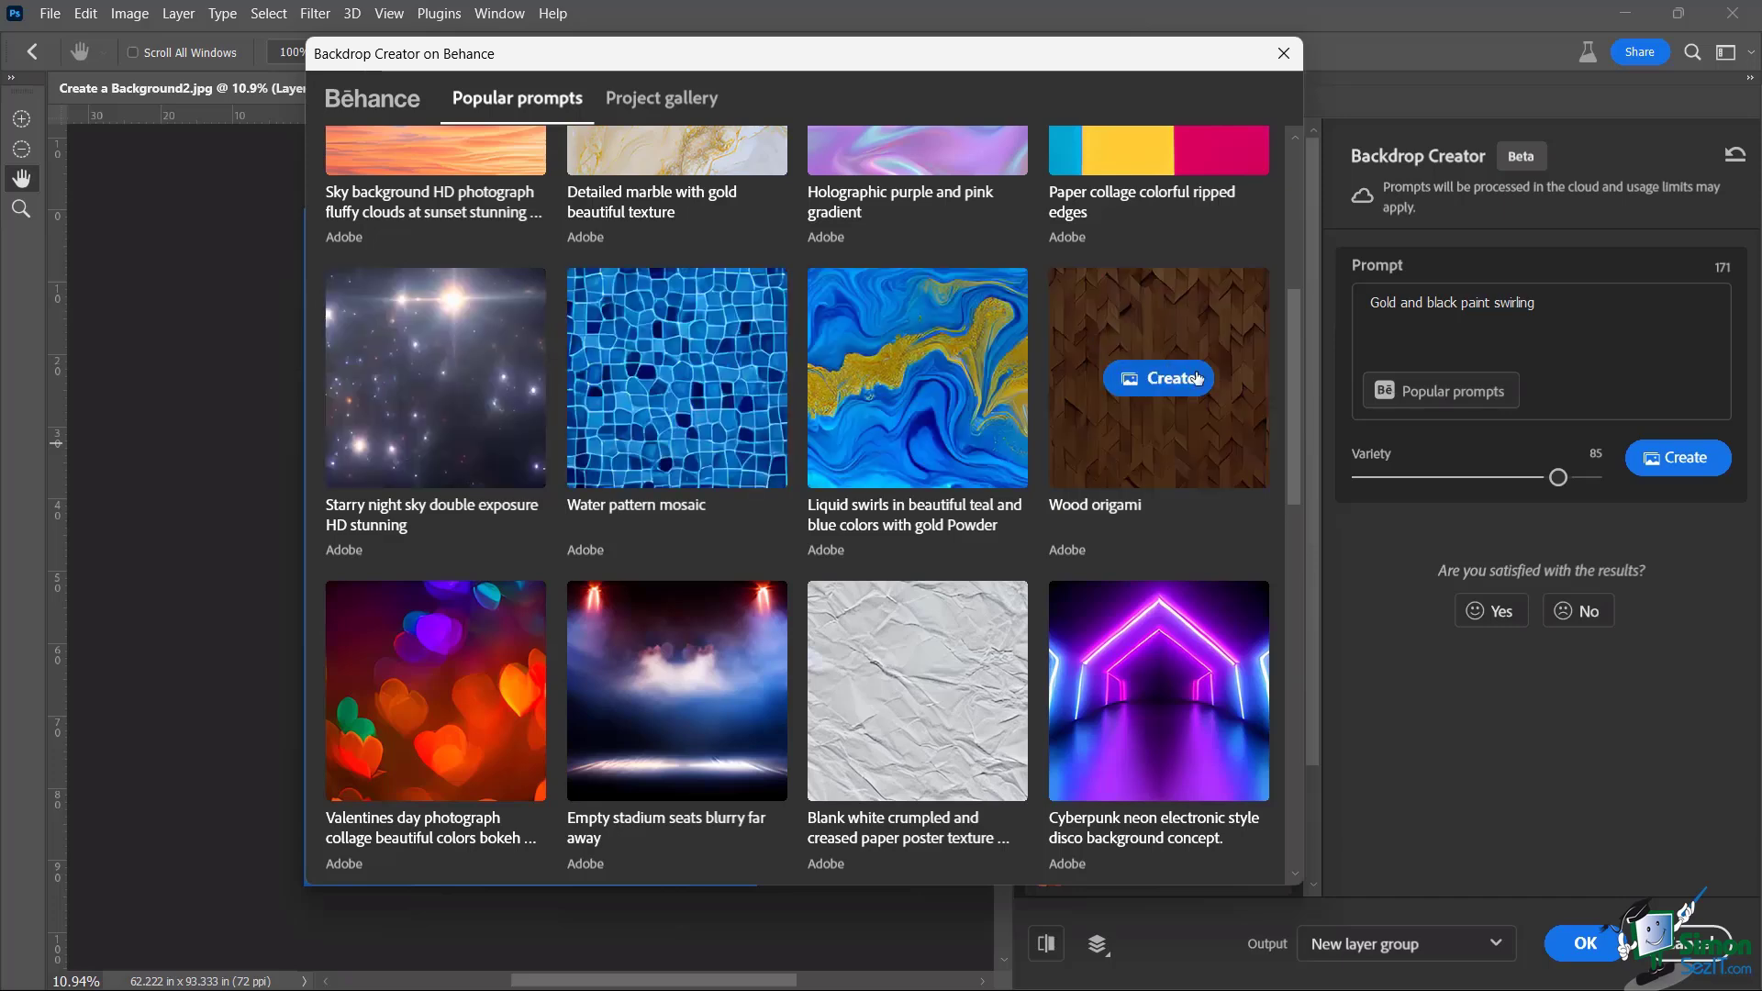
mouse_move(439, 463)
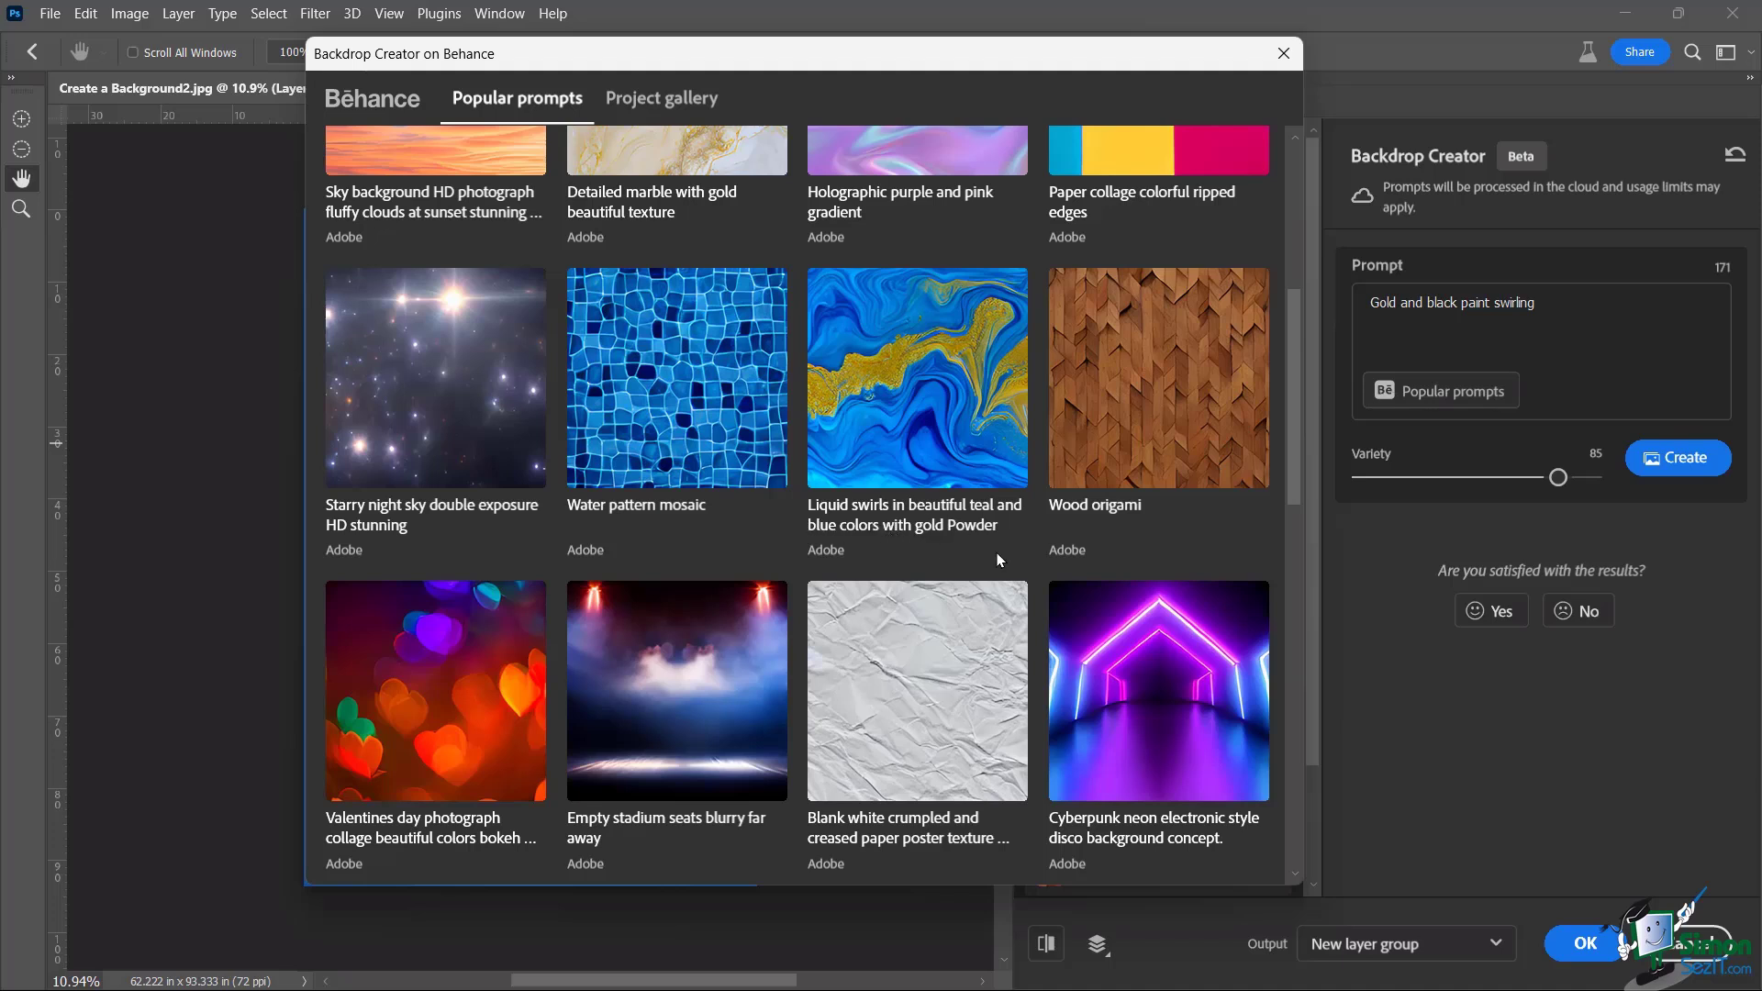
scroll(1286, 404, "down", 3)
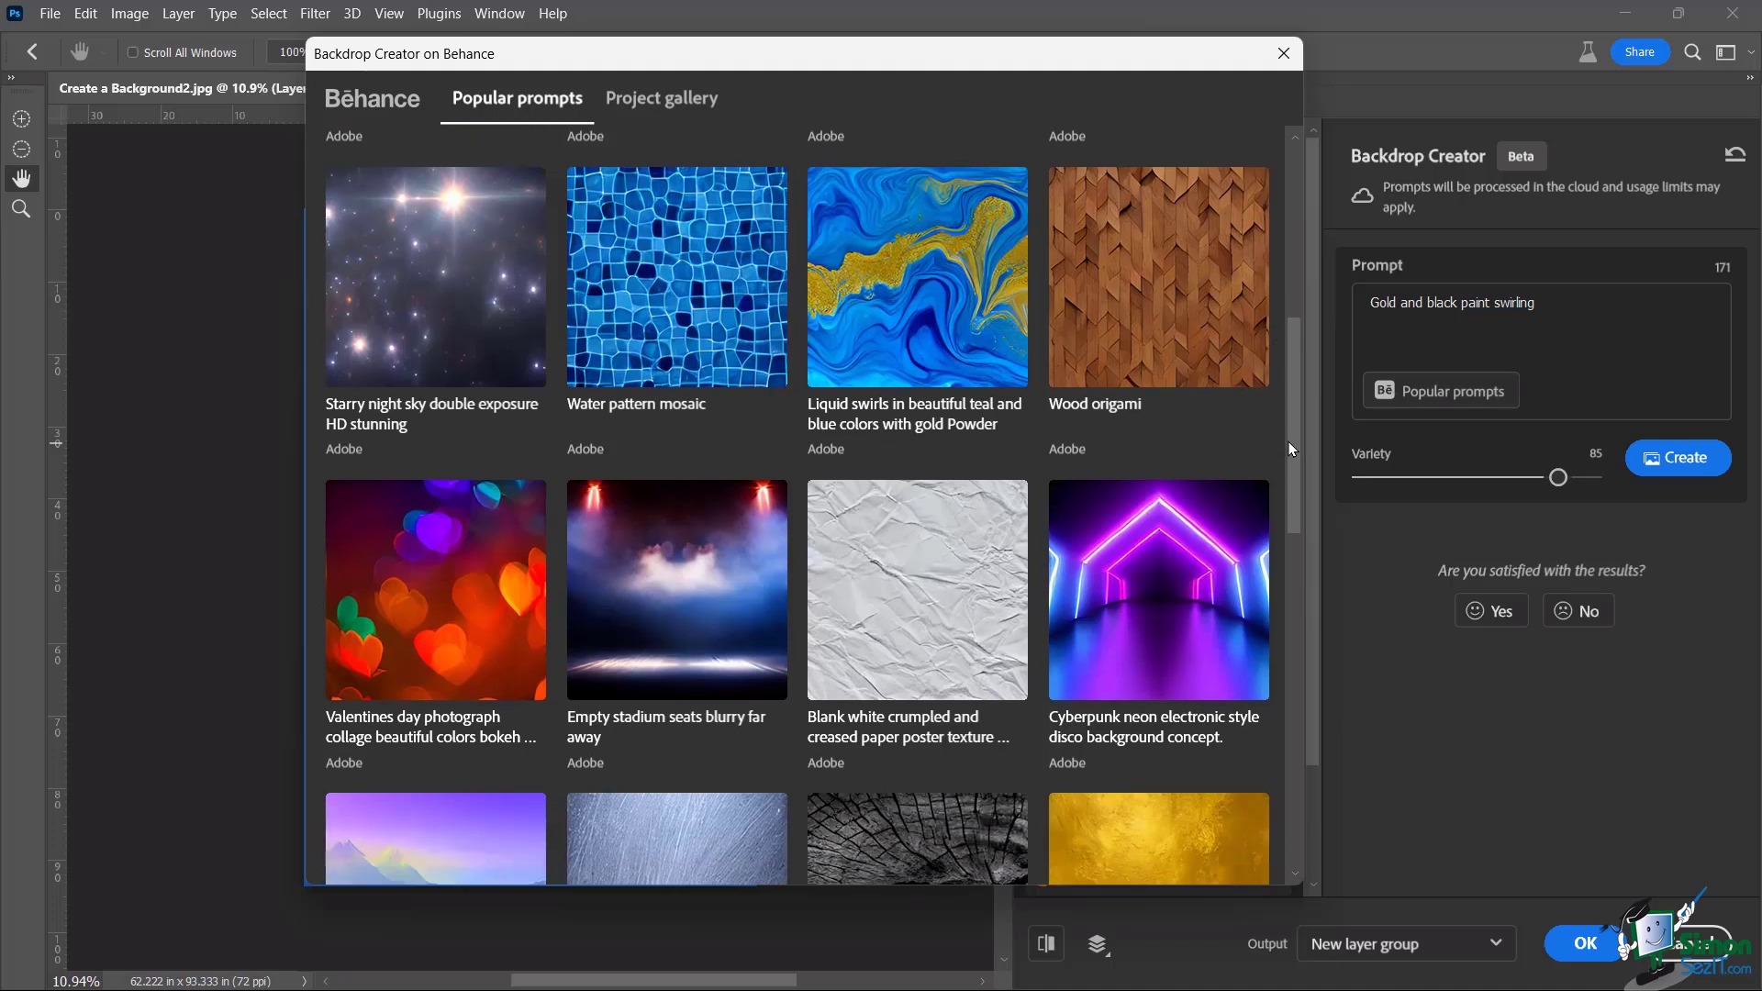
scroll(1290, 481, "up", 1)
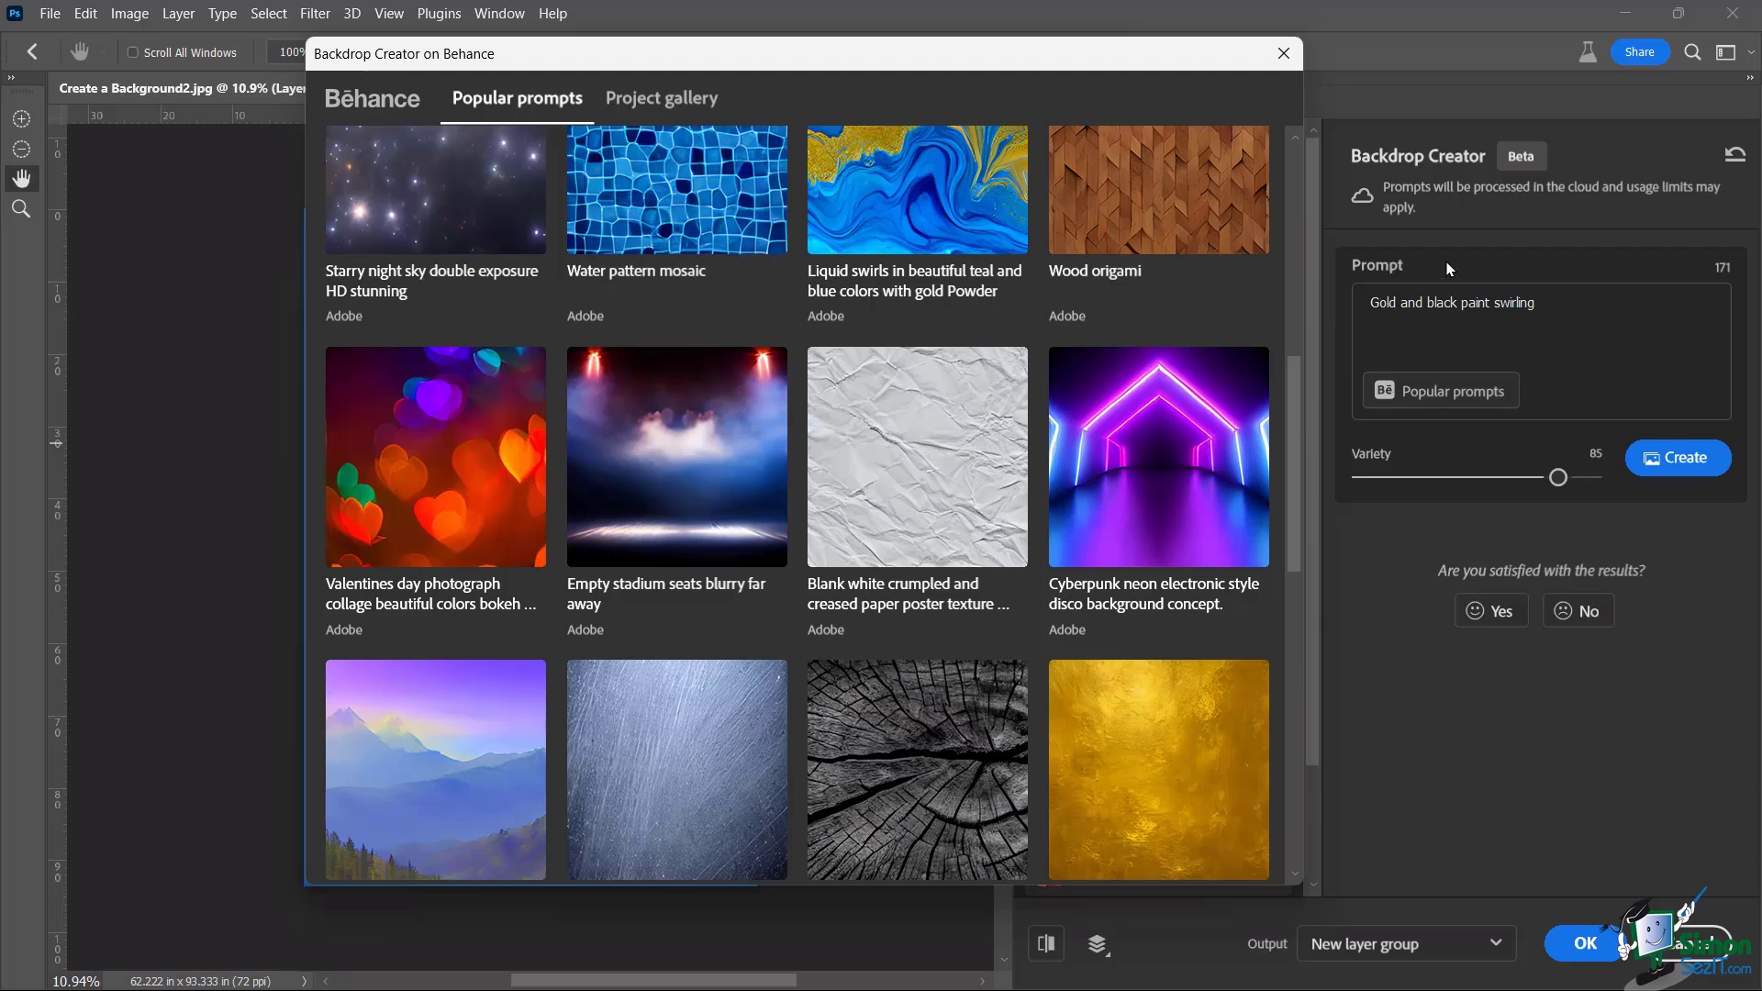
mouse_move(1265, 424)
left_click_drag(1290, 393, 1283, 355)
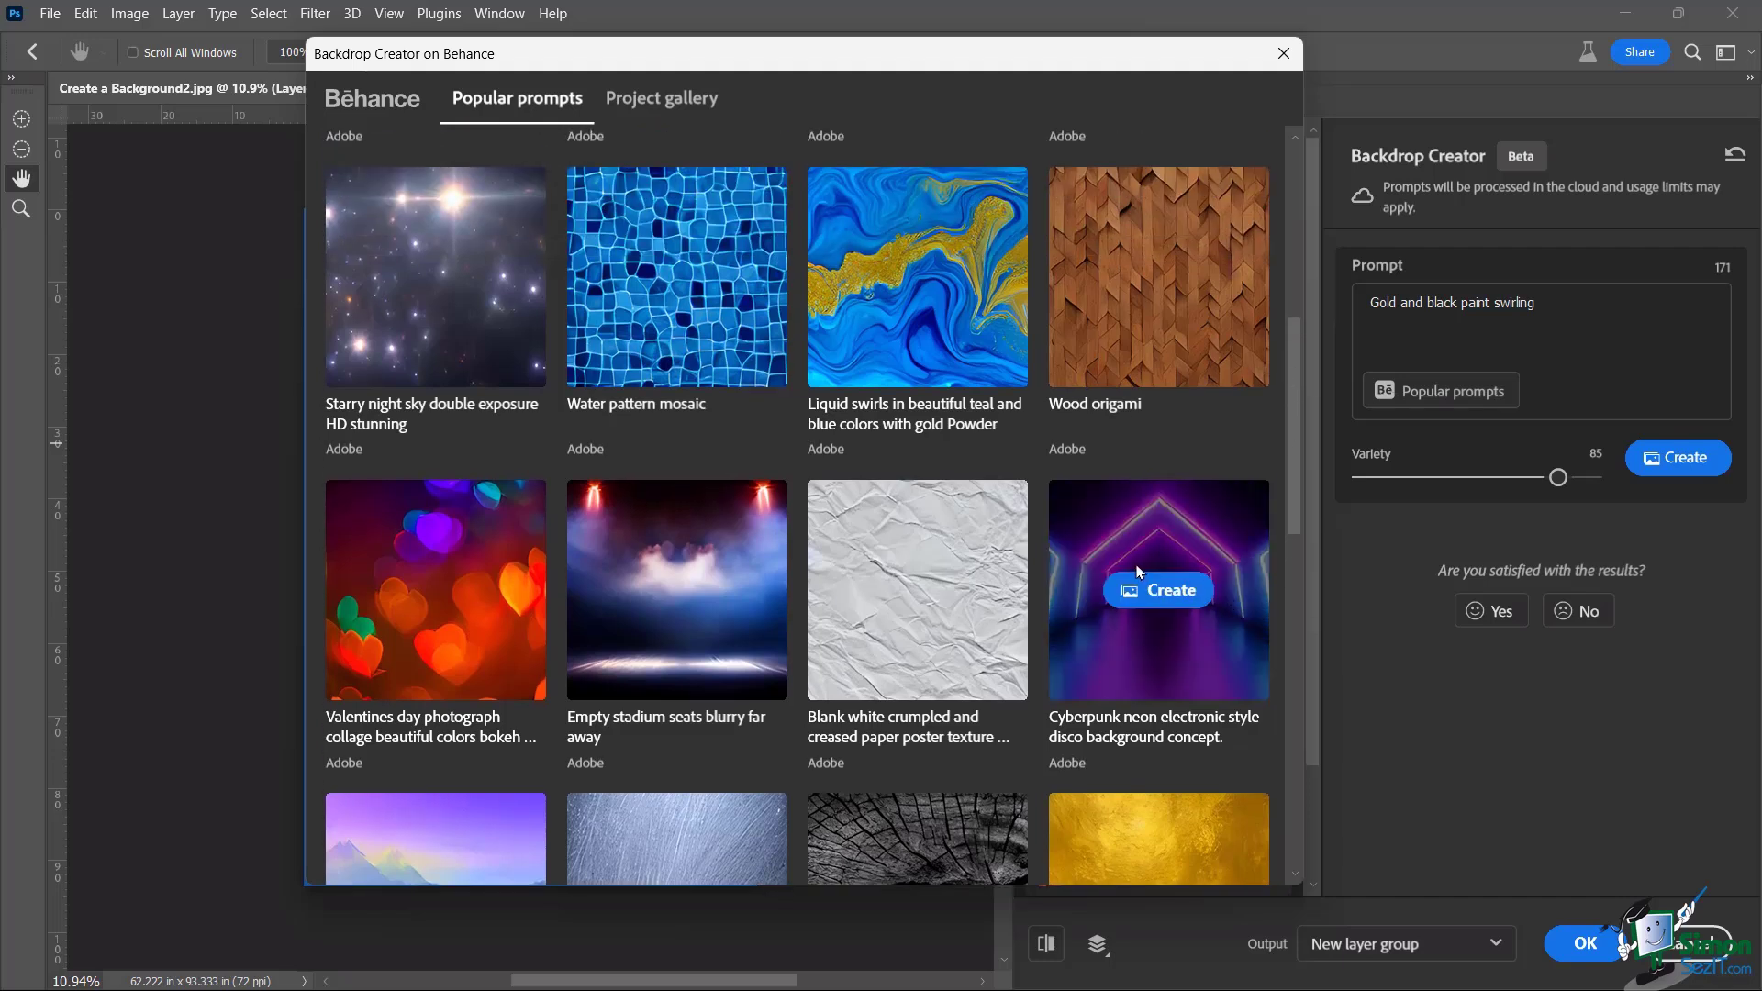
Generate three previews from the 'Cyberpunk neon electronic style disco background' prompt
left_click(1155, 590)
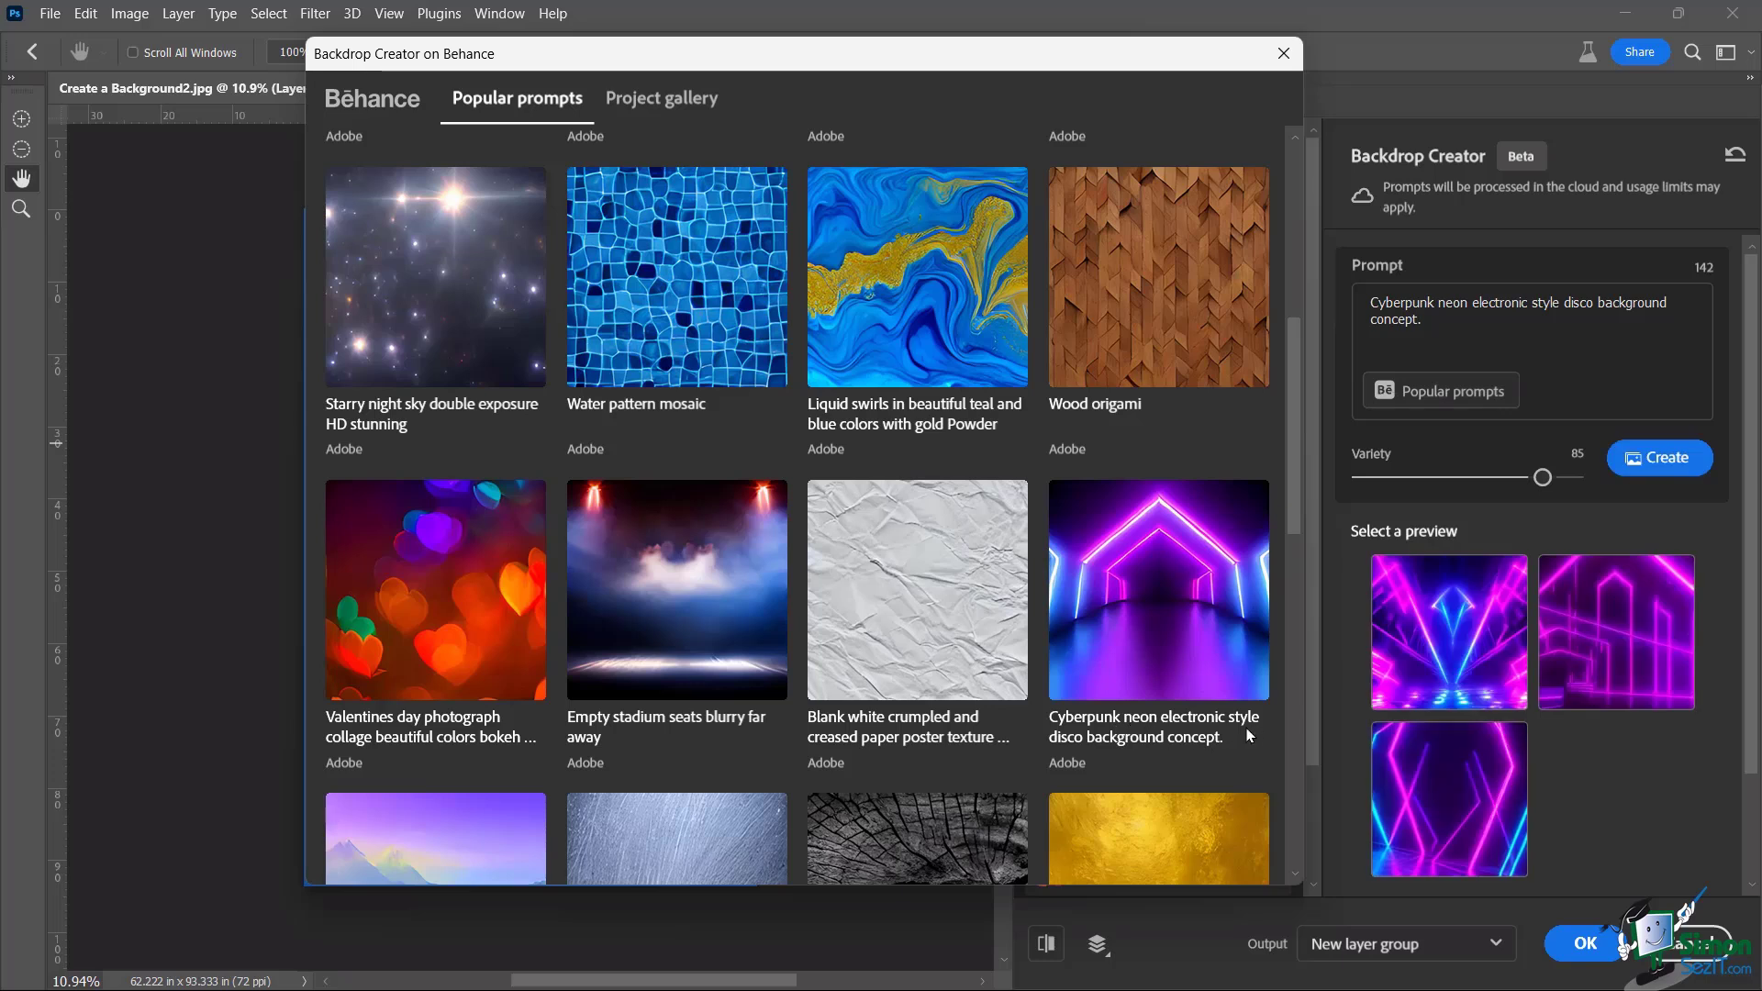
scroll(1756, 681, "down", 3)
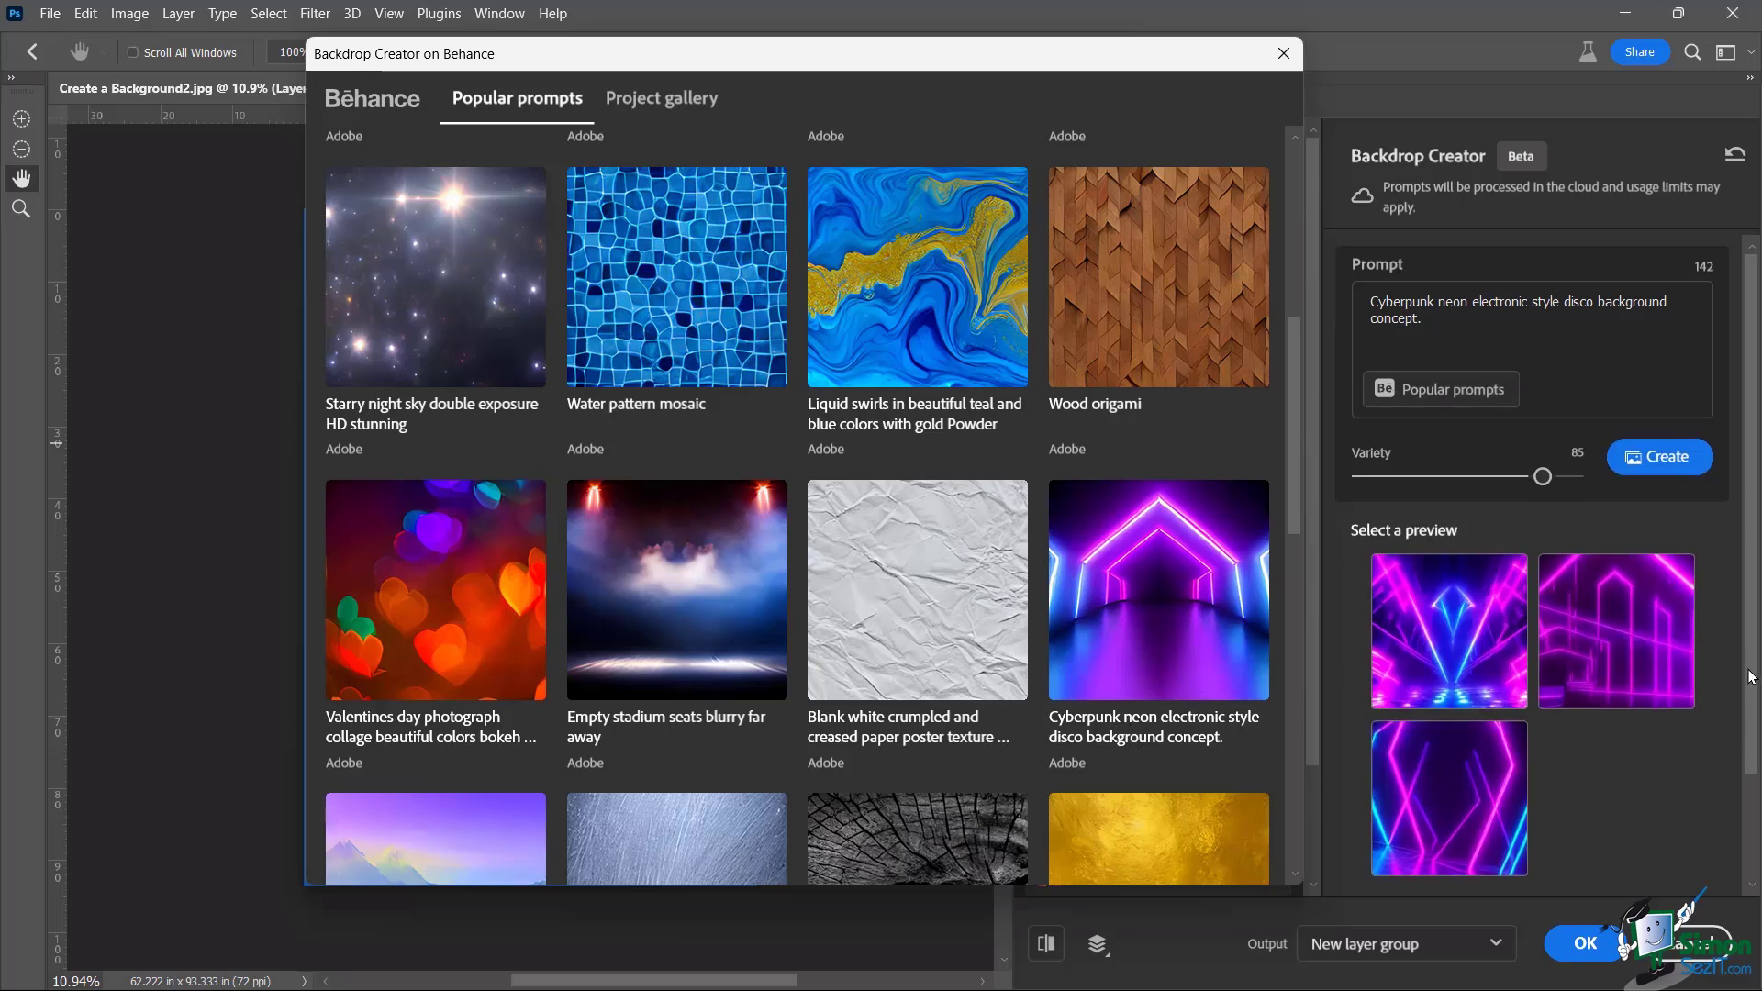
scroll(1754, 647, "up", 3)
scroll(1755, 647, "down", 2)
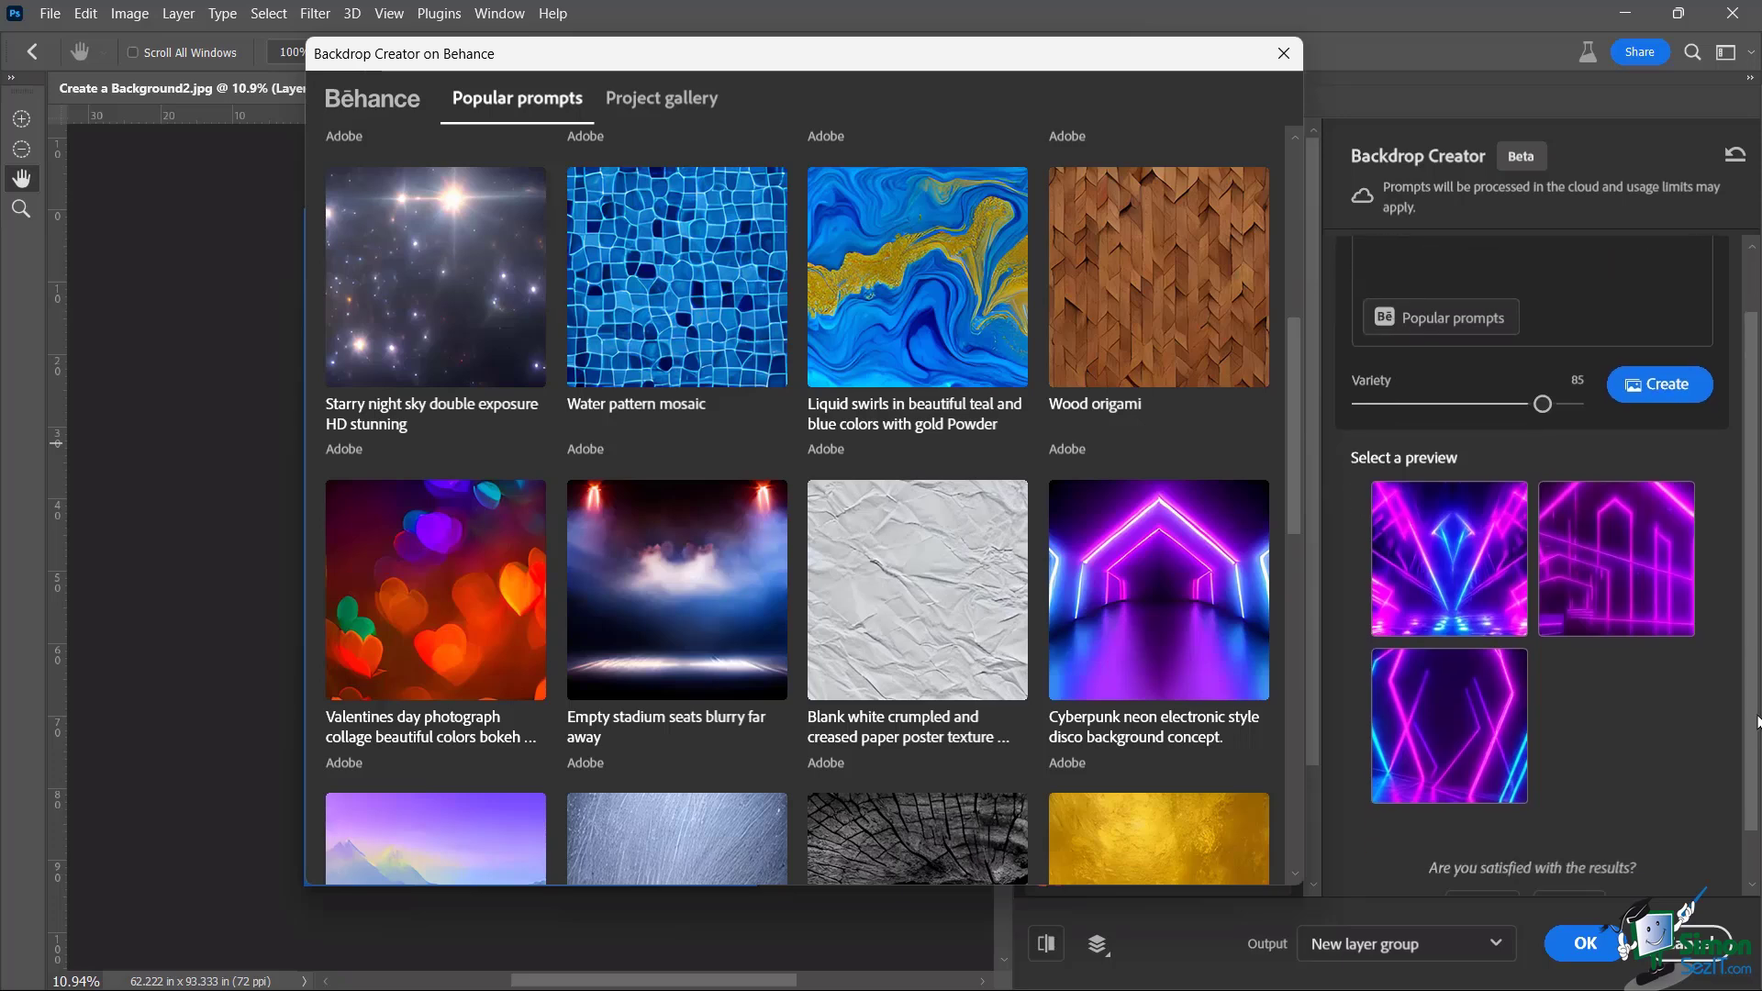
scroll(1755, 656, "up", 2)
scroll(1756, 670, "down", 2)
scroll(1756, 684, "up", 2)
scroll(1757, 684, "down", 2)
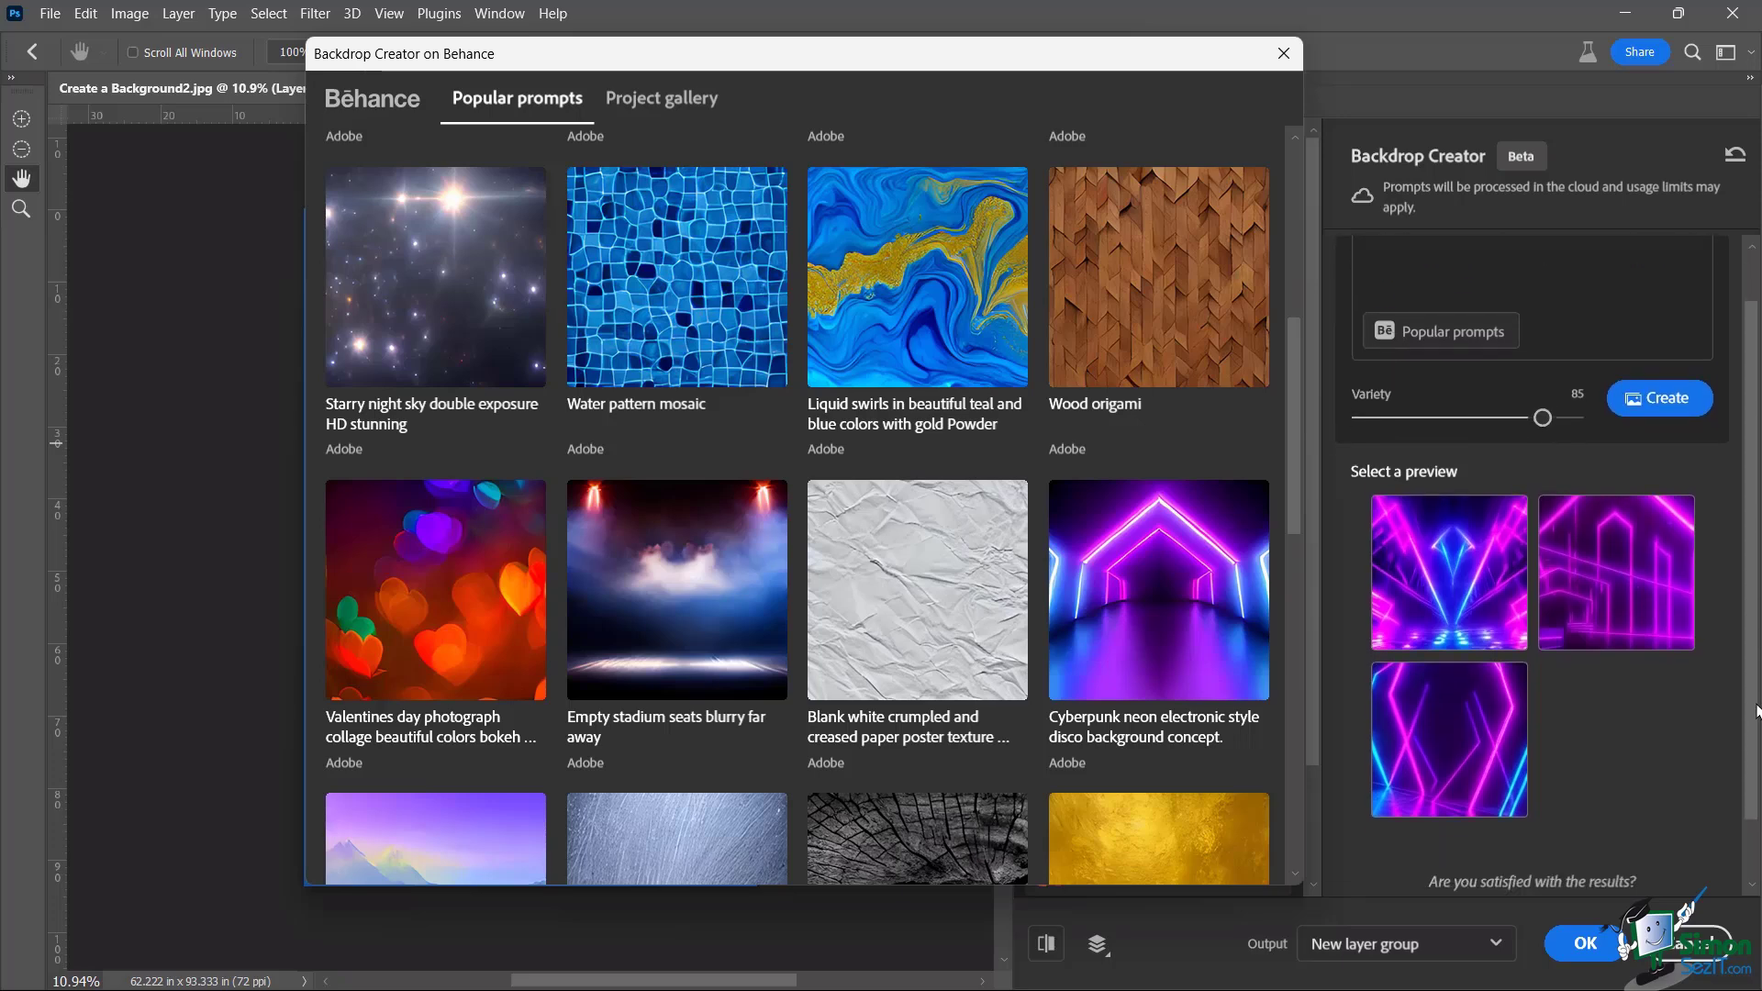
scroll(1757, 624, "up", 2)
Replace the prompt with 'abstract red' and generate three red textured backdrop previews
left_click_drag(1457, 336, 1345, 300)
type("abstra")
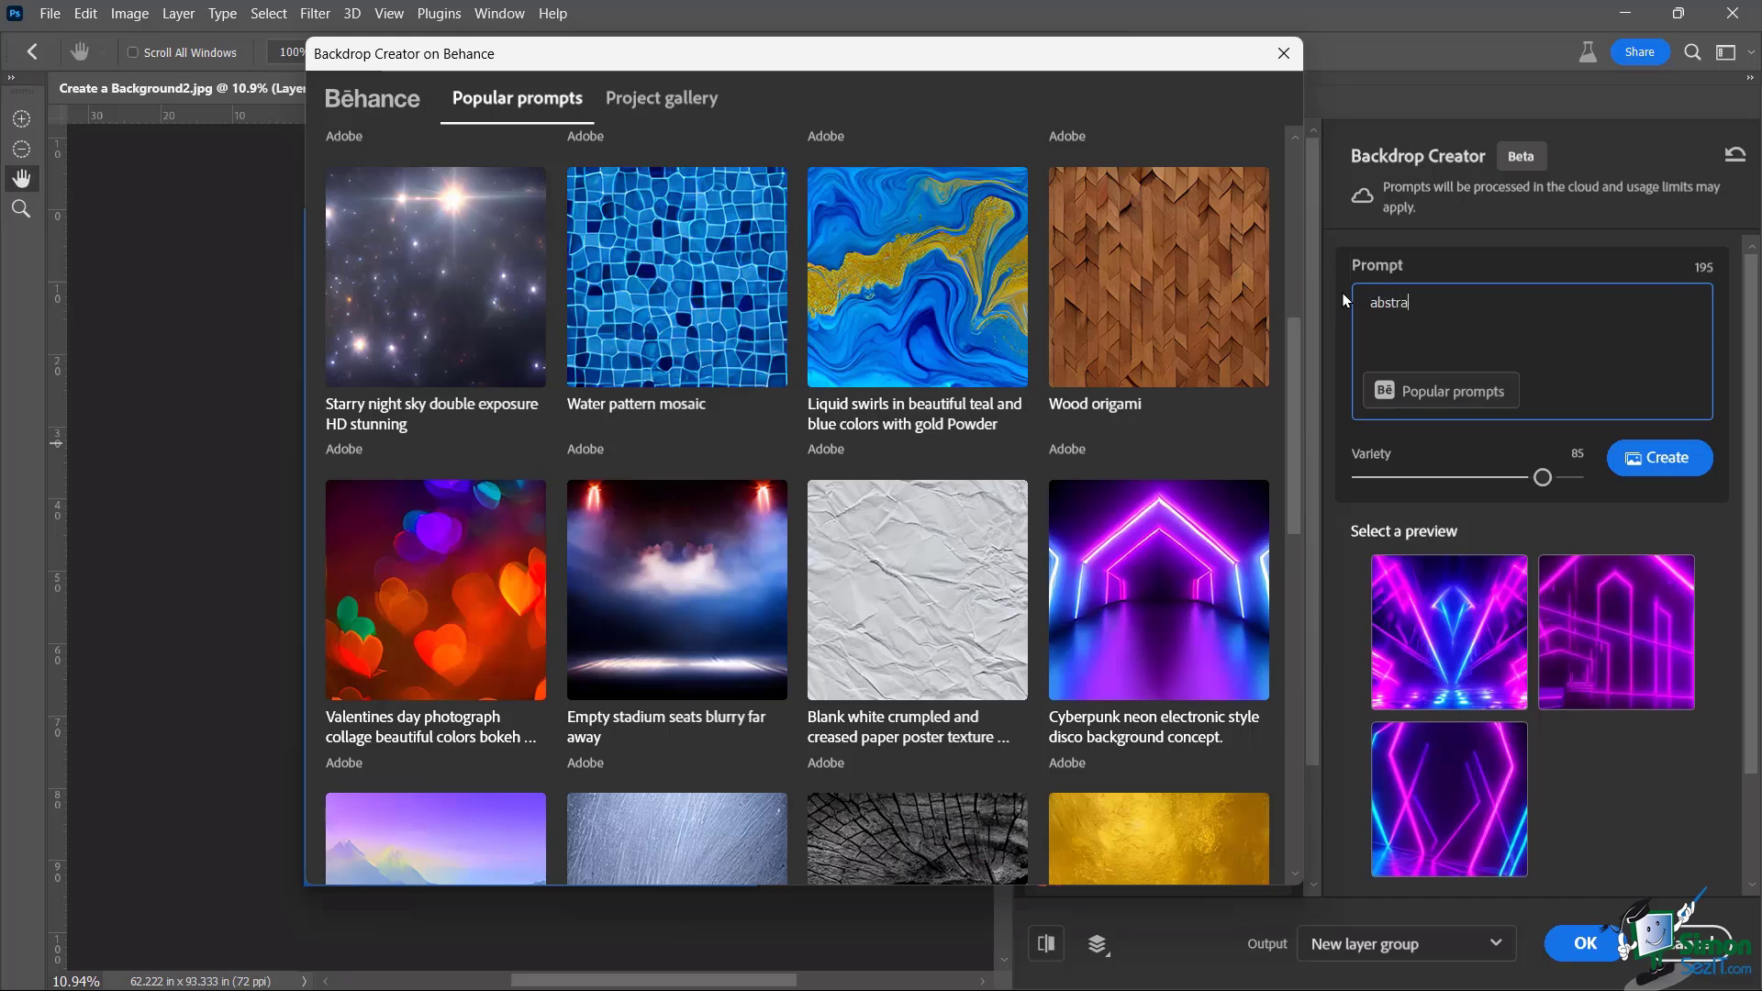
type("ct red")
left_click(1655, 459)
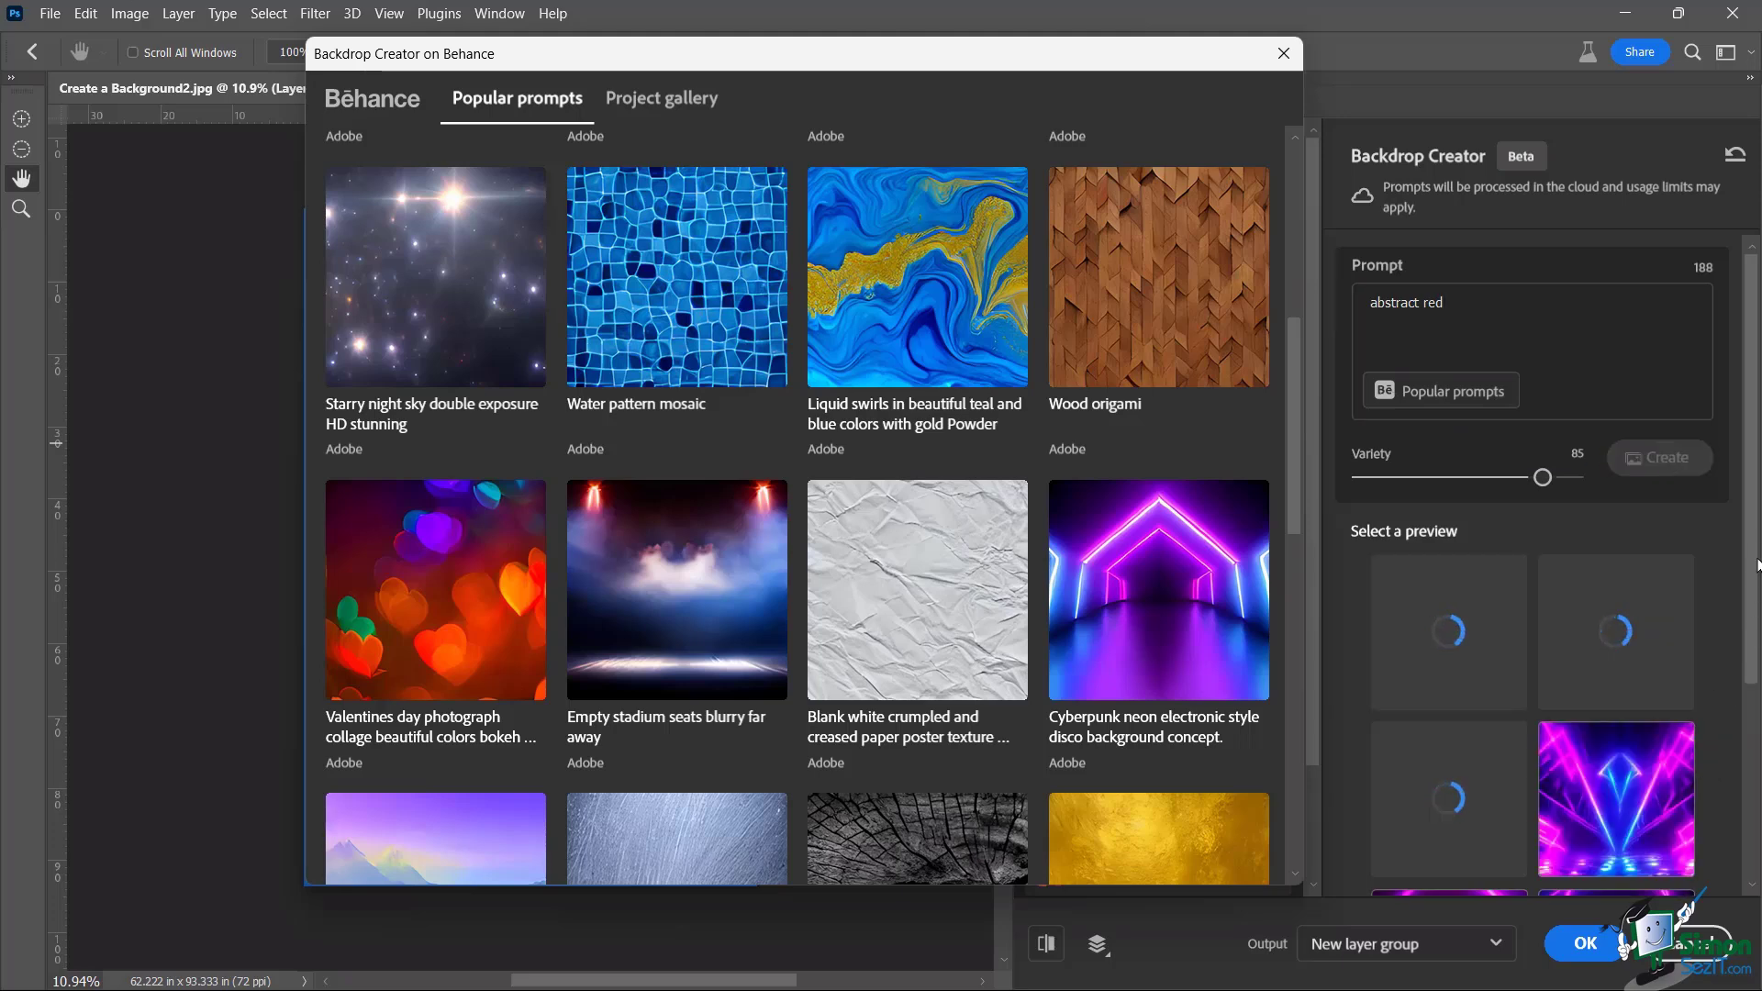
left_click_drag(1753, 511, 1753, 635)
mouse_move(1655, 659)
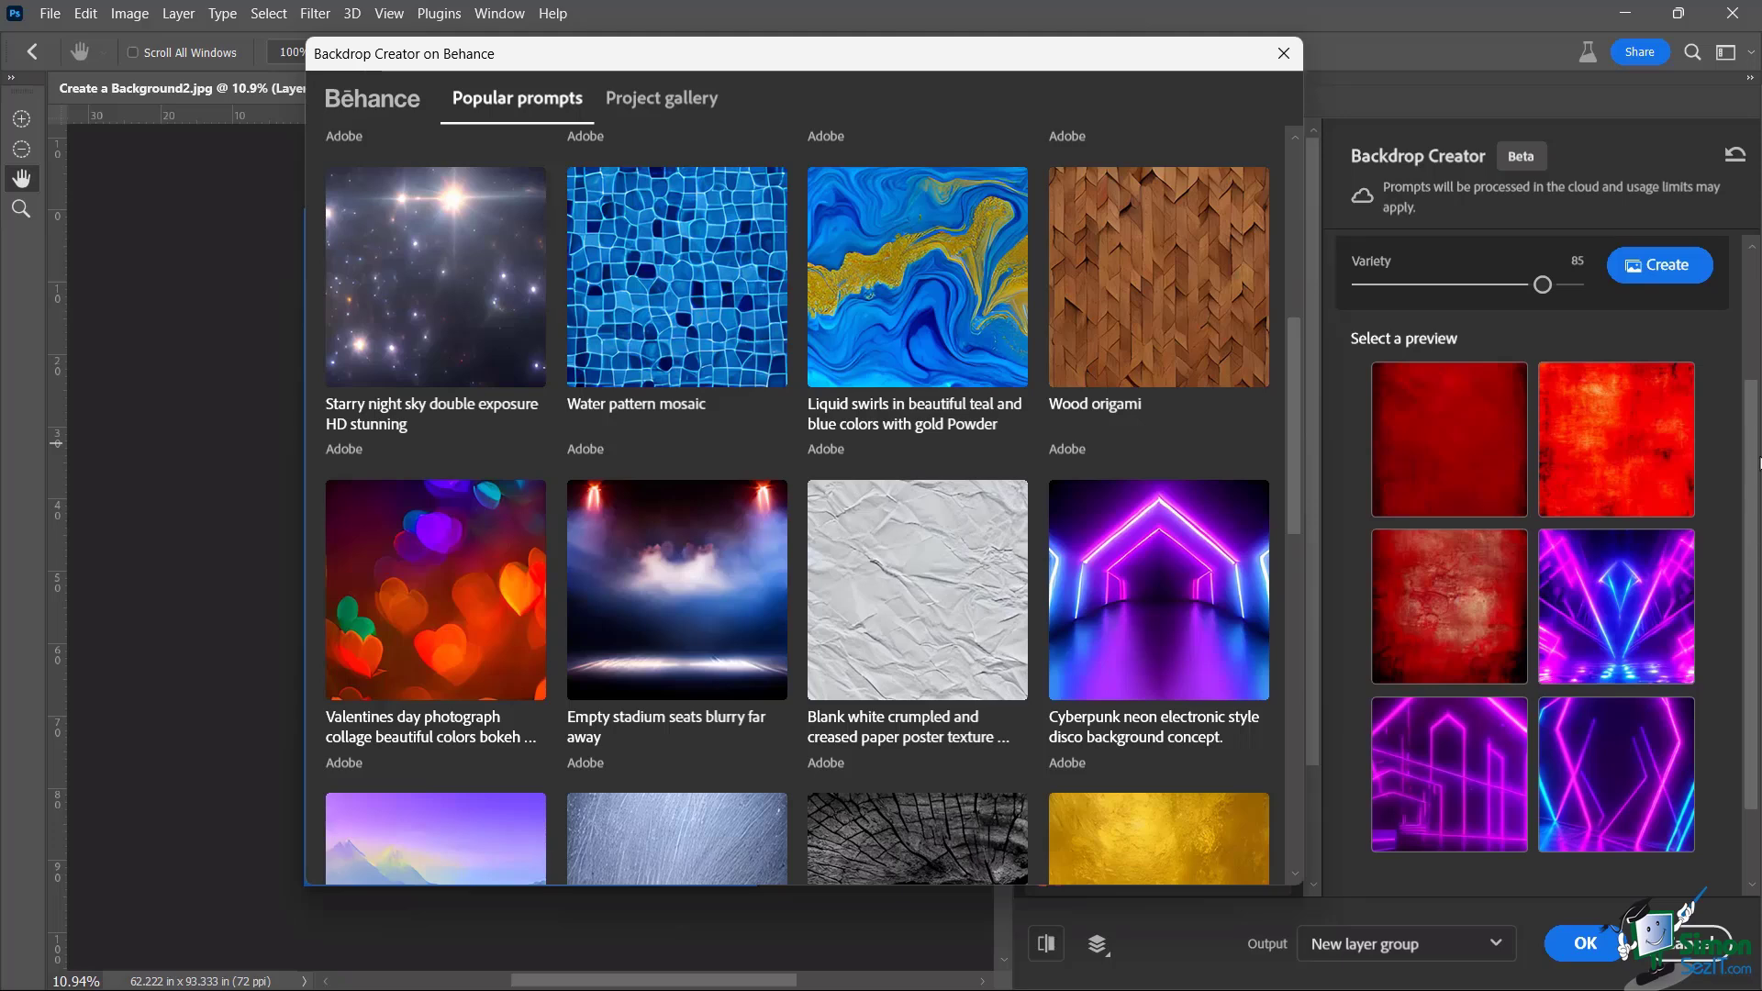
left_click_drag(1751, 434, 1746, 533)
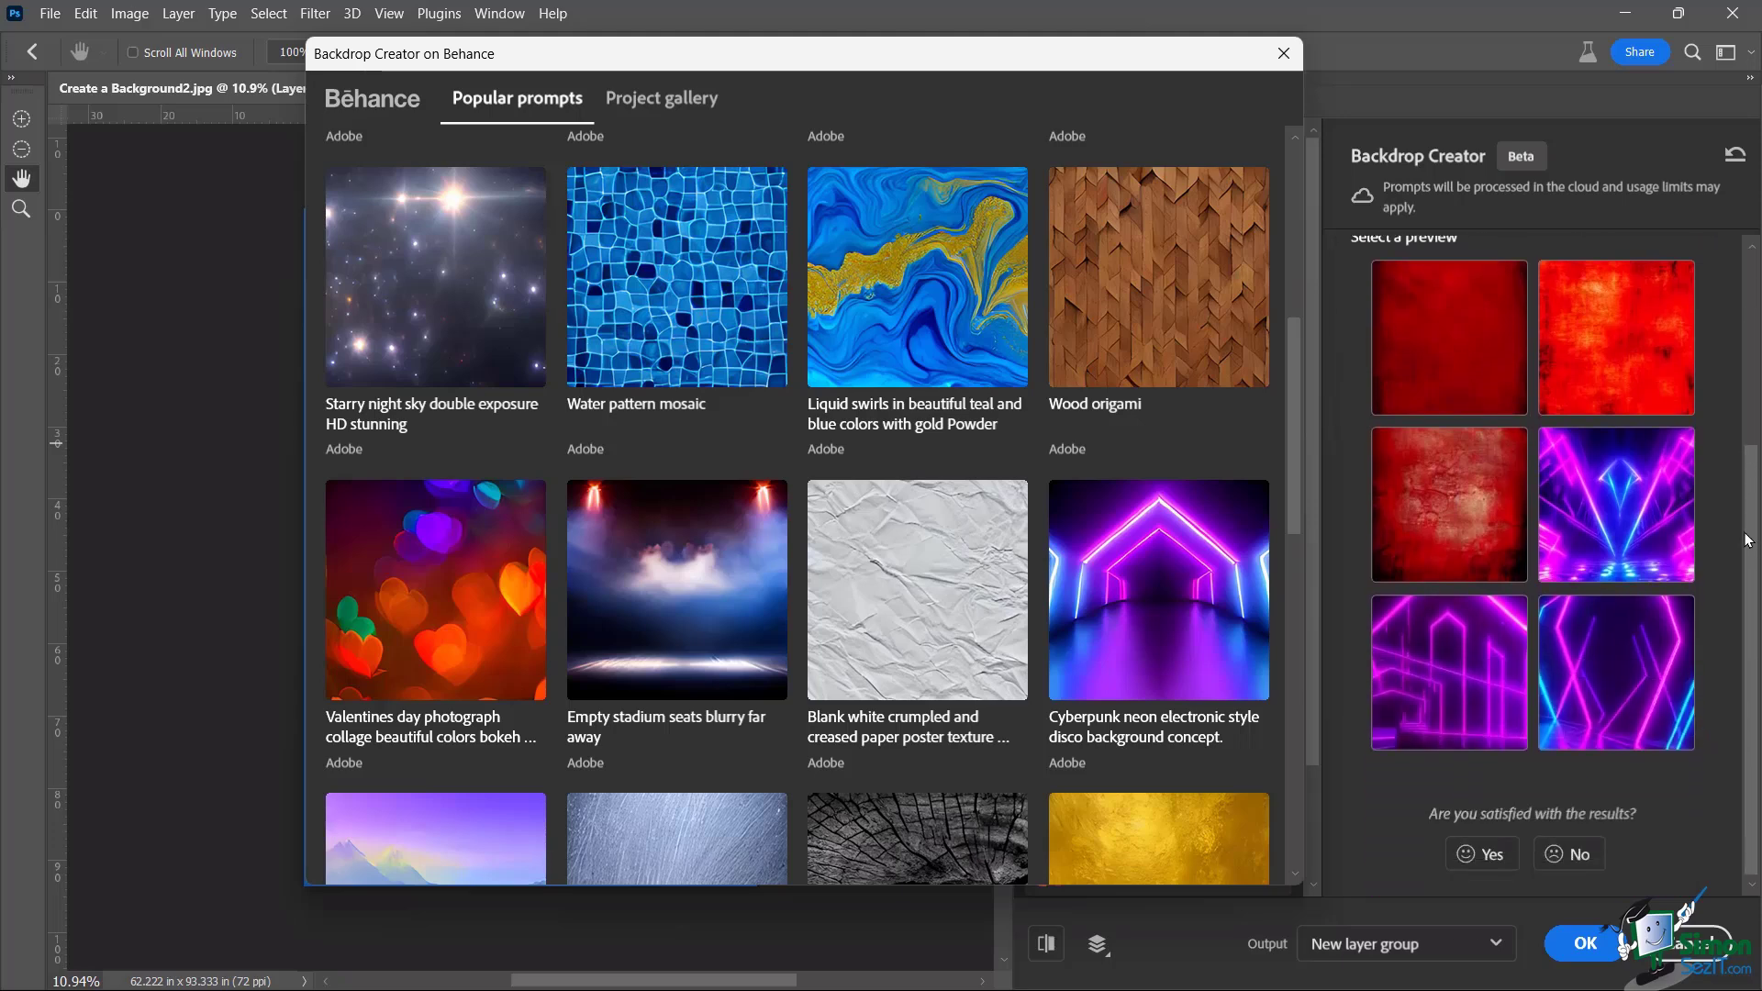
scroll(1743, 580, "up", 1)
scroll(1744, 580, "down", 1)
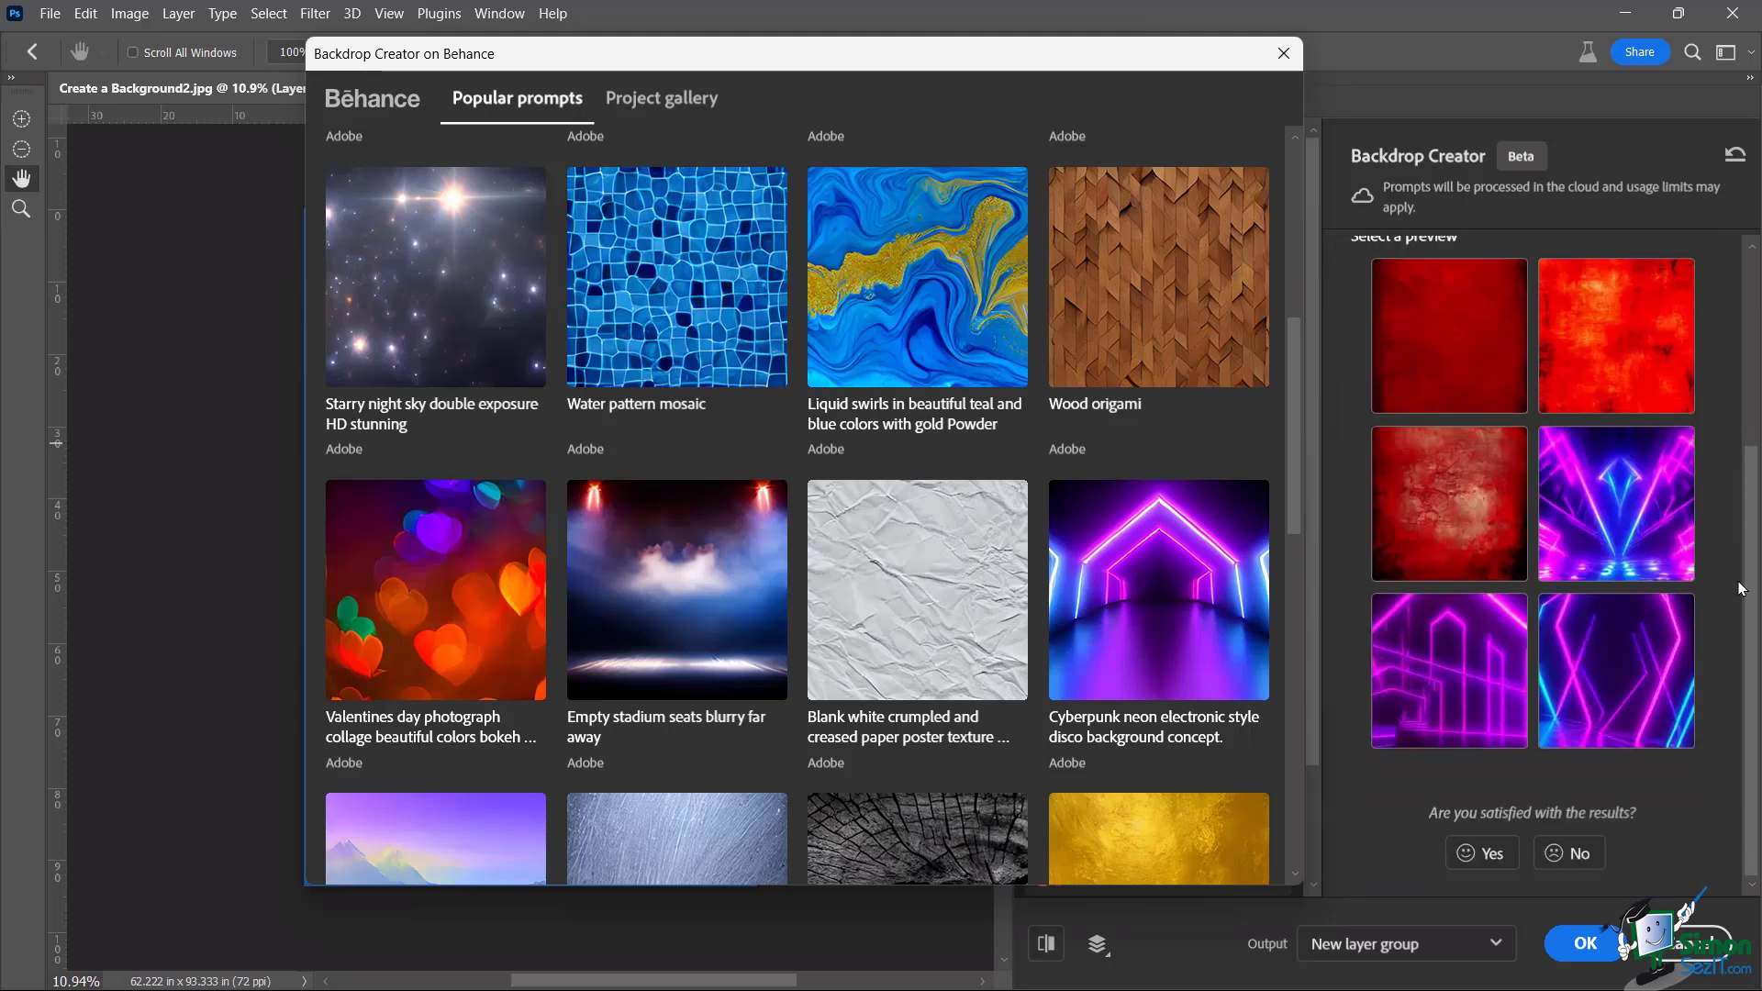
scroll(1734, 422, "up", 2)
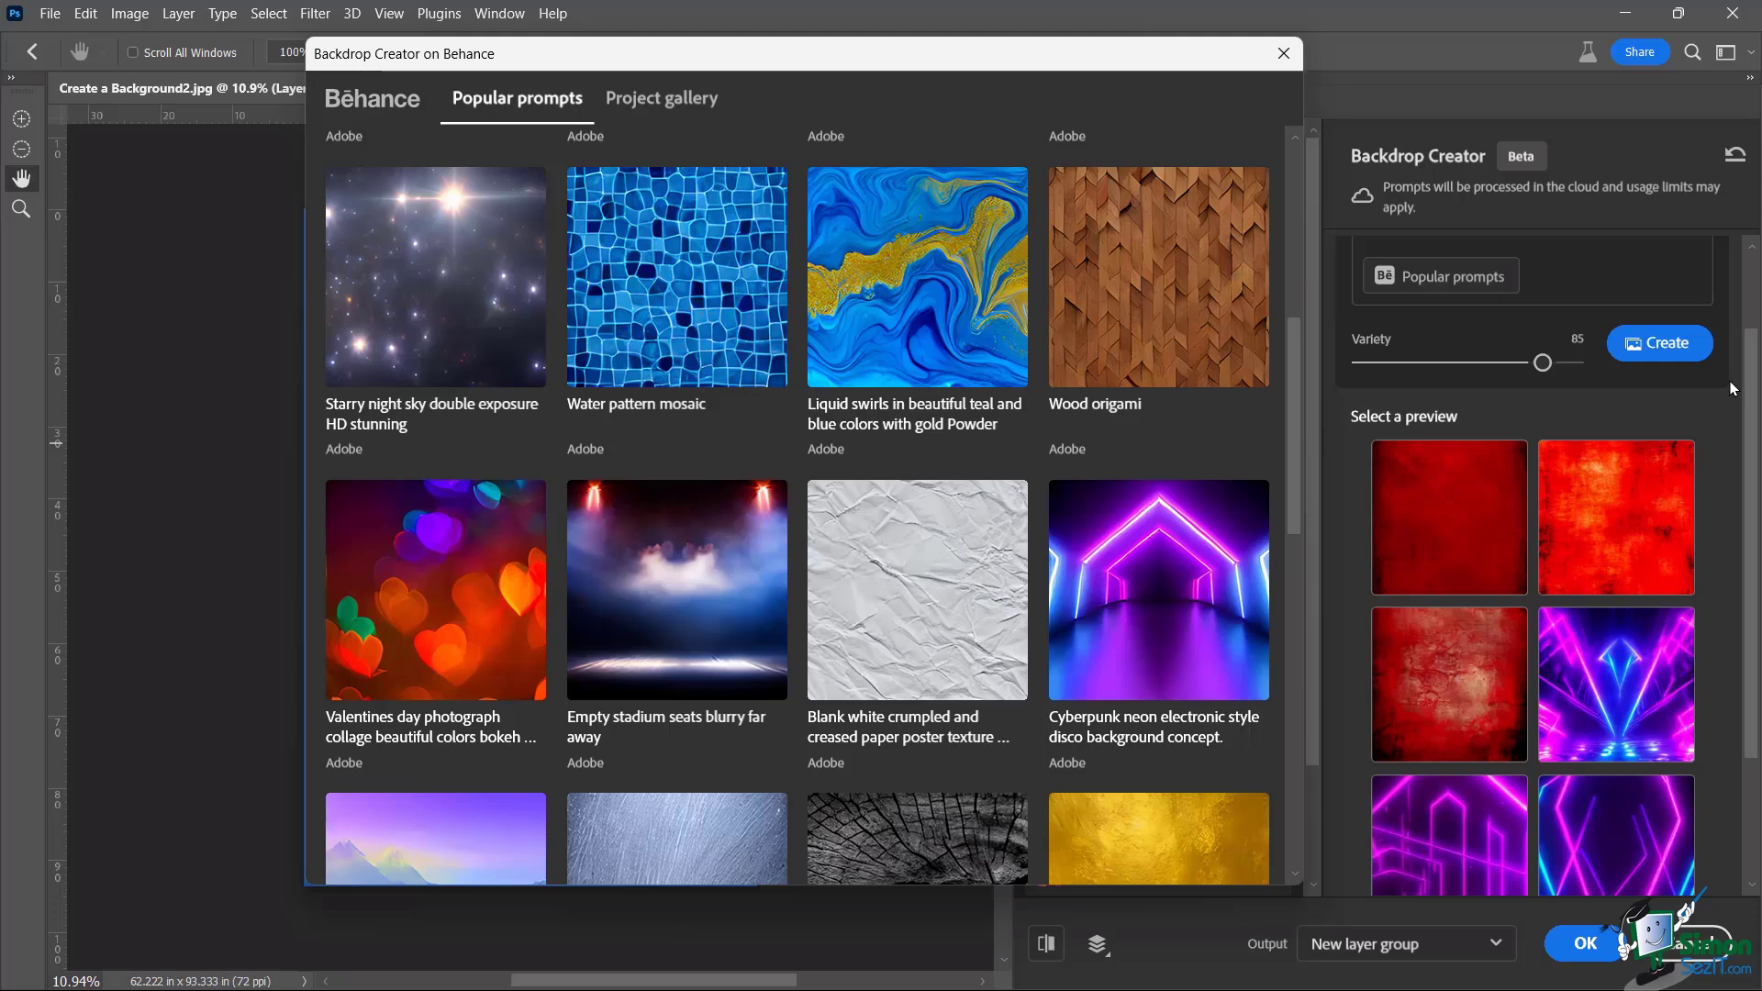
scroll(1733, 388, "down", 2)
Pick the top-left deep red textured backdrop preview and keep 'New layer group' as the output
left_click(1613, 335)
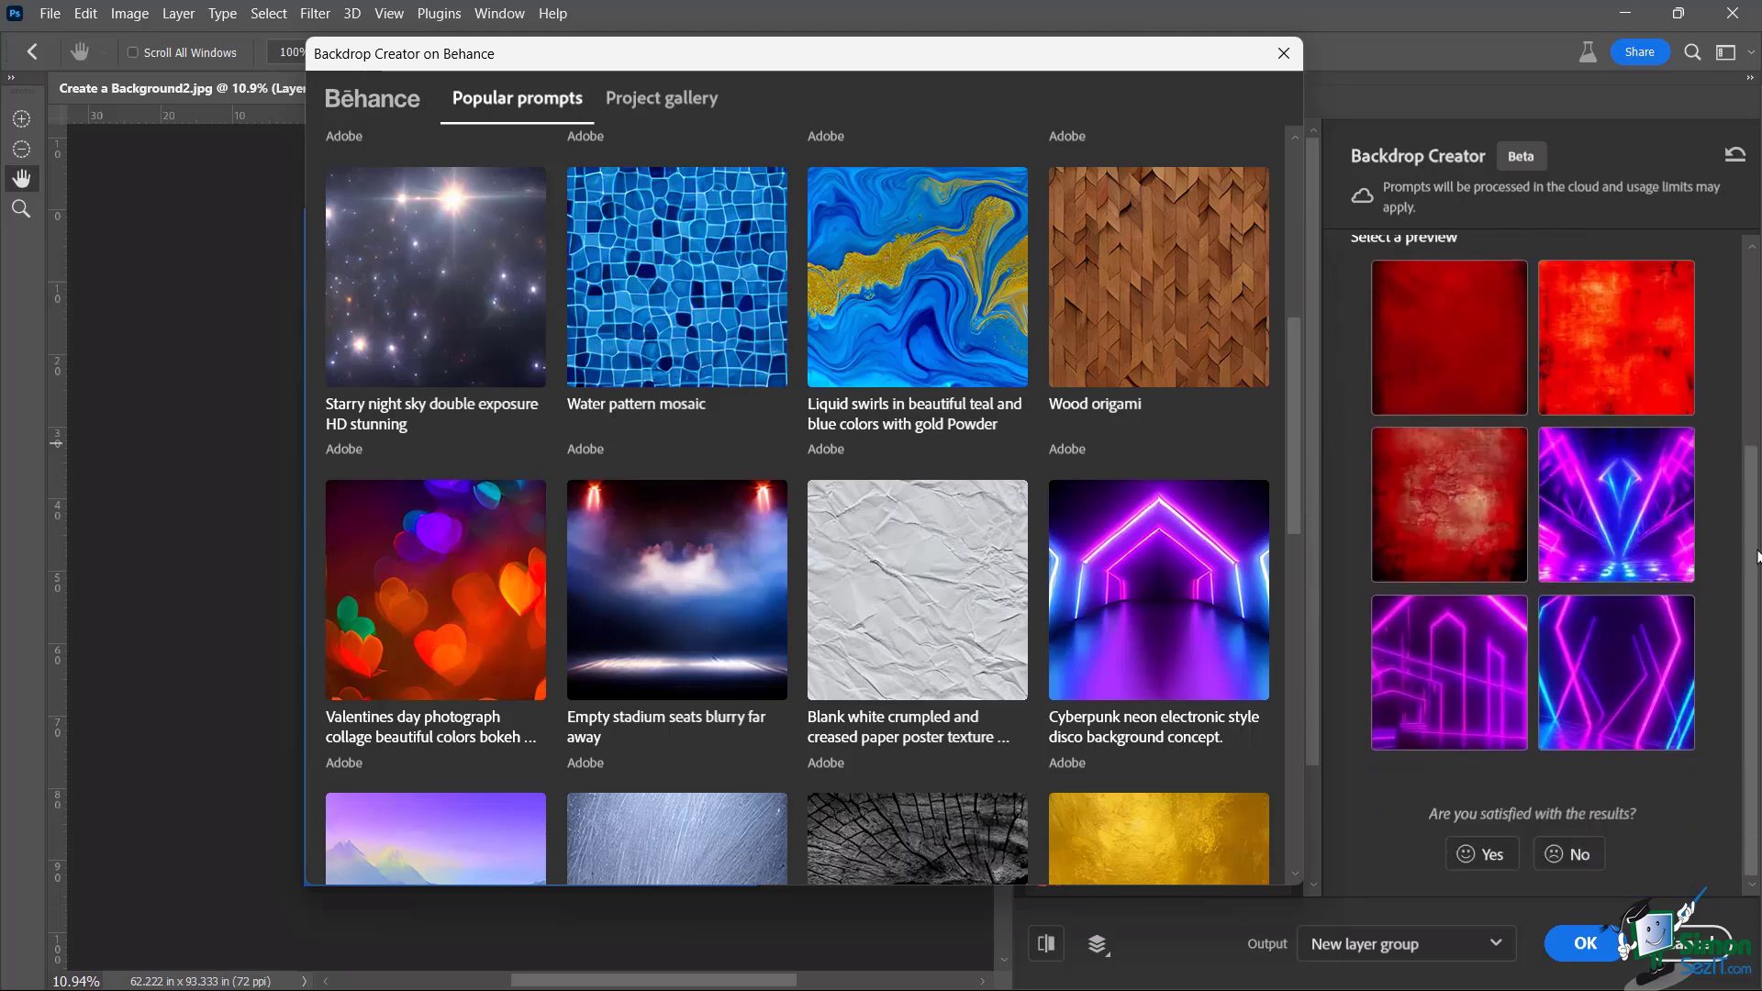
mouse_move(1600, 365)
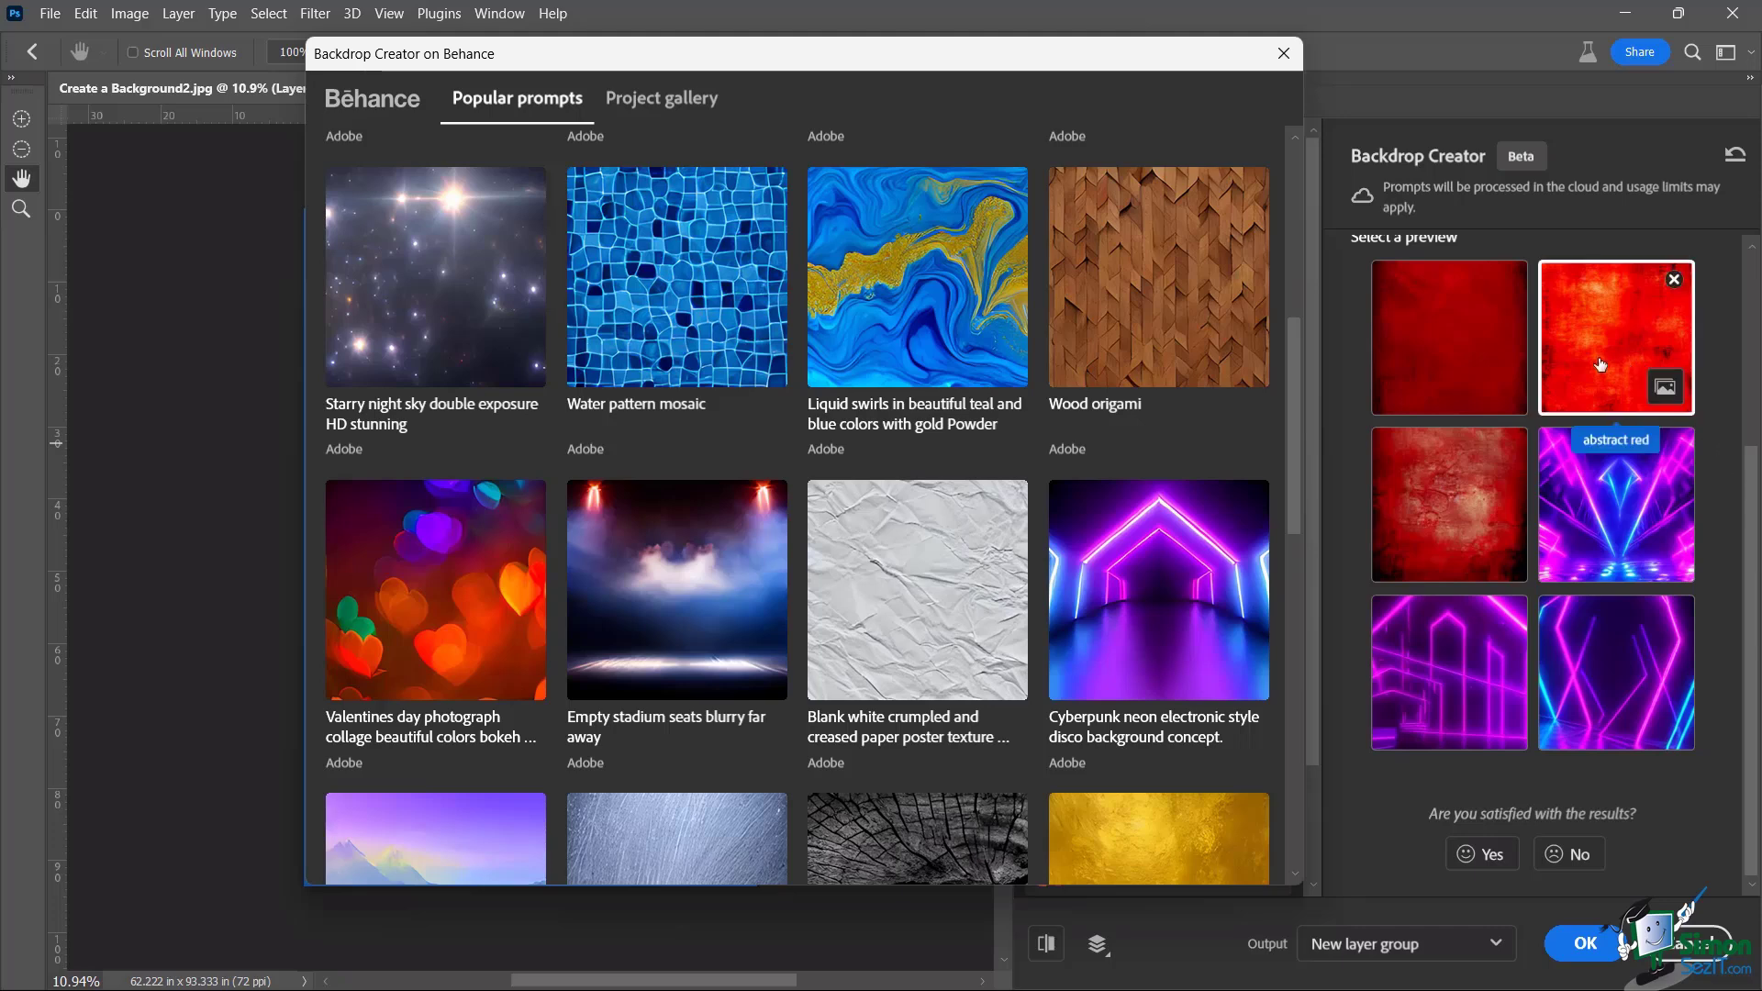
mouse_move(1609, 606)
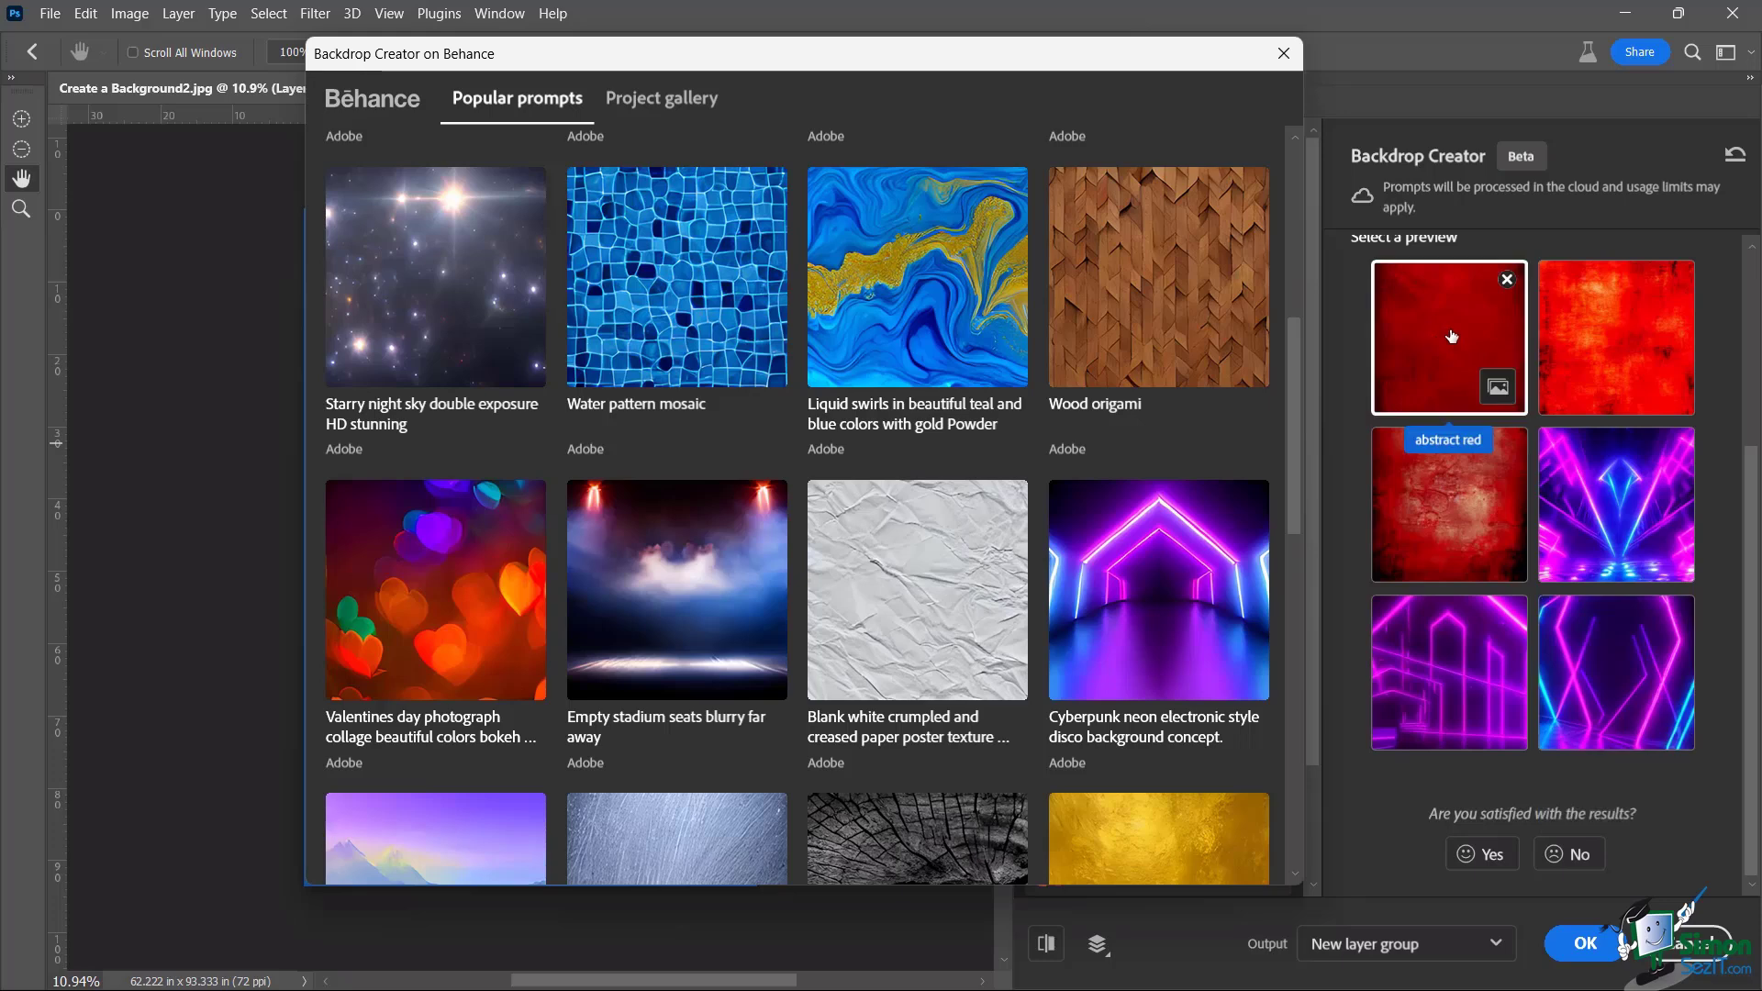
mouse_move(1628, 560)
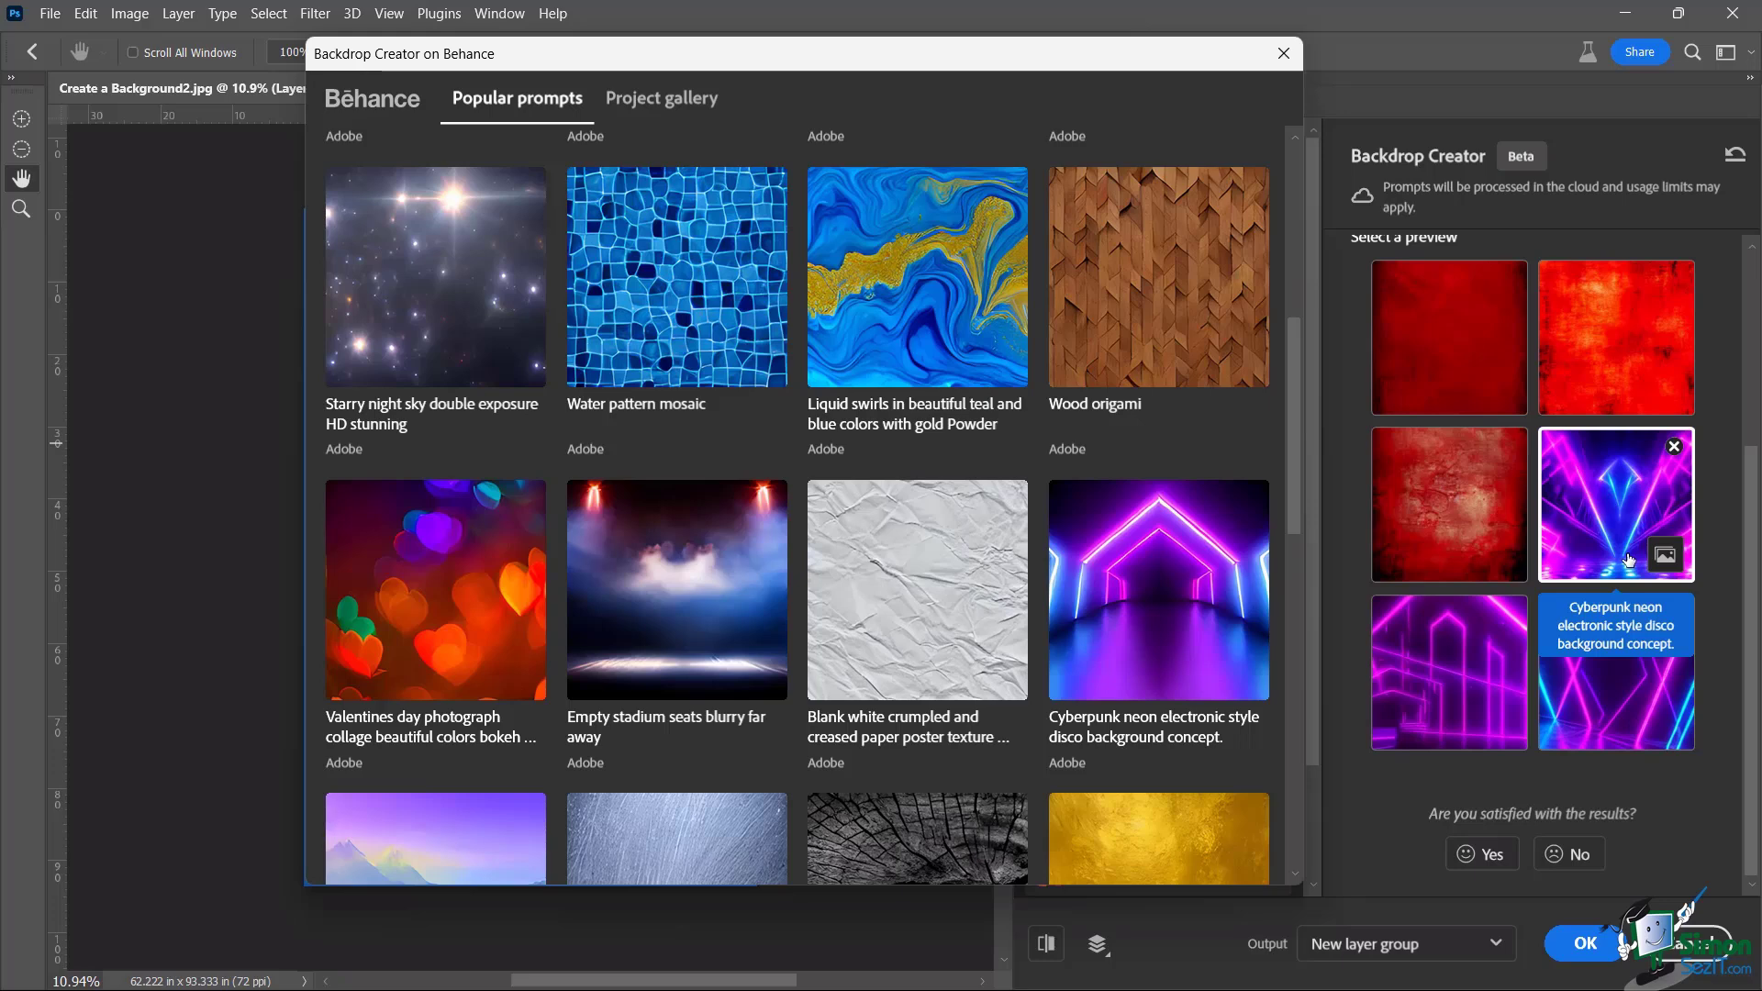
left_click(1446, 338)
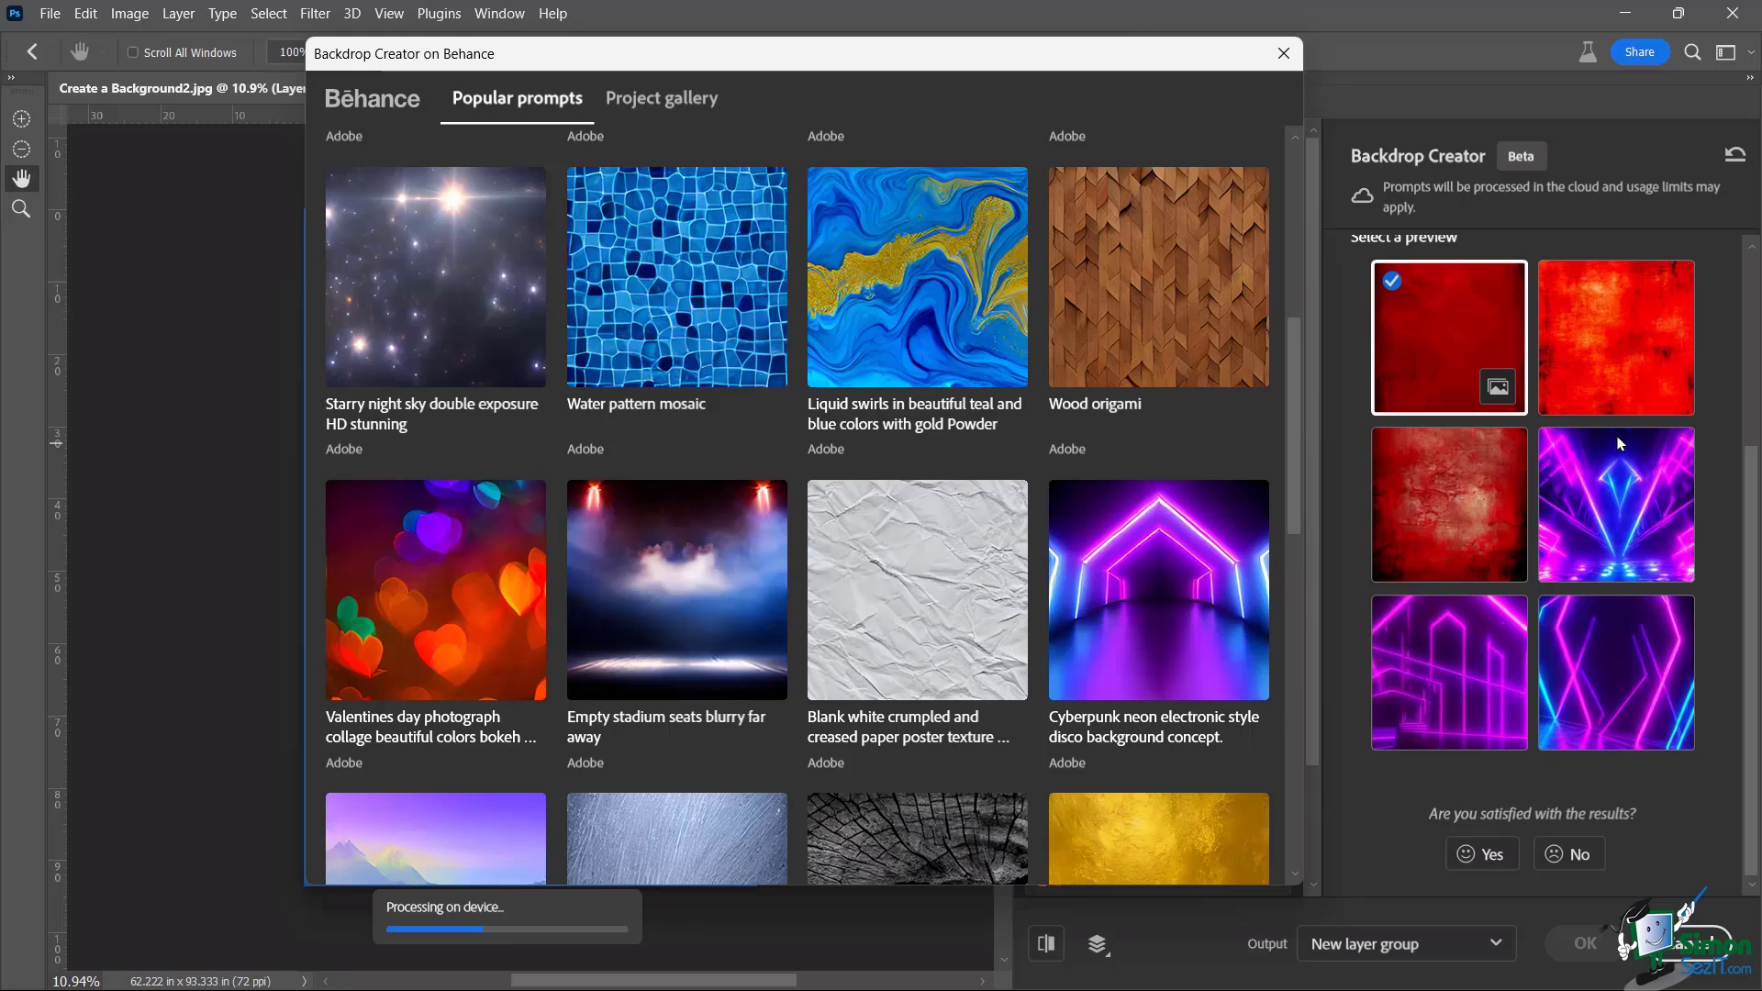
left_click(1348, 960)
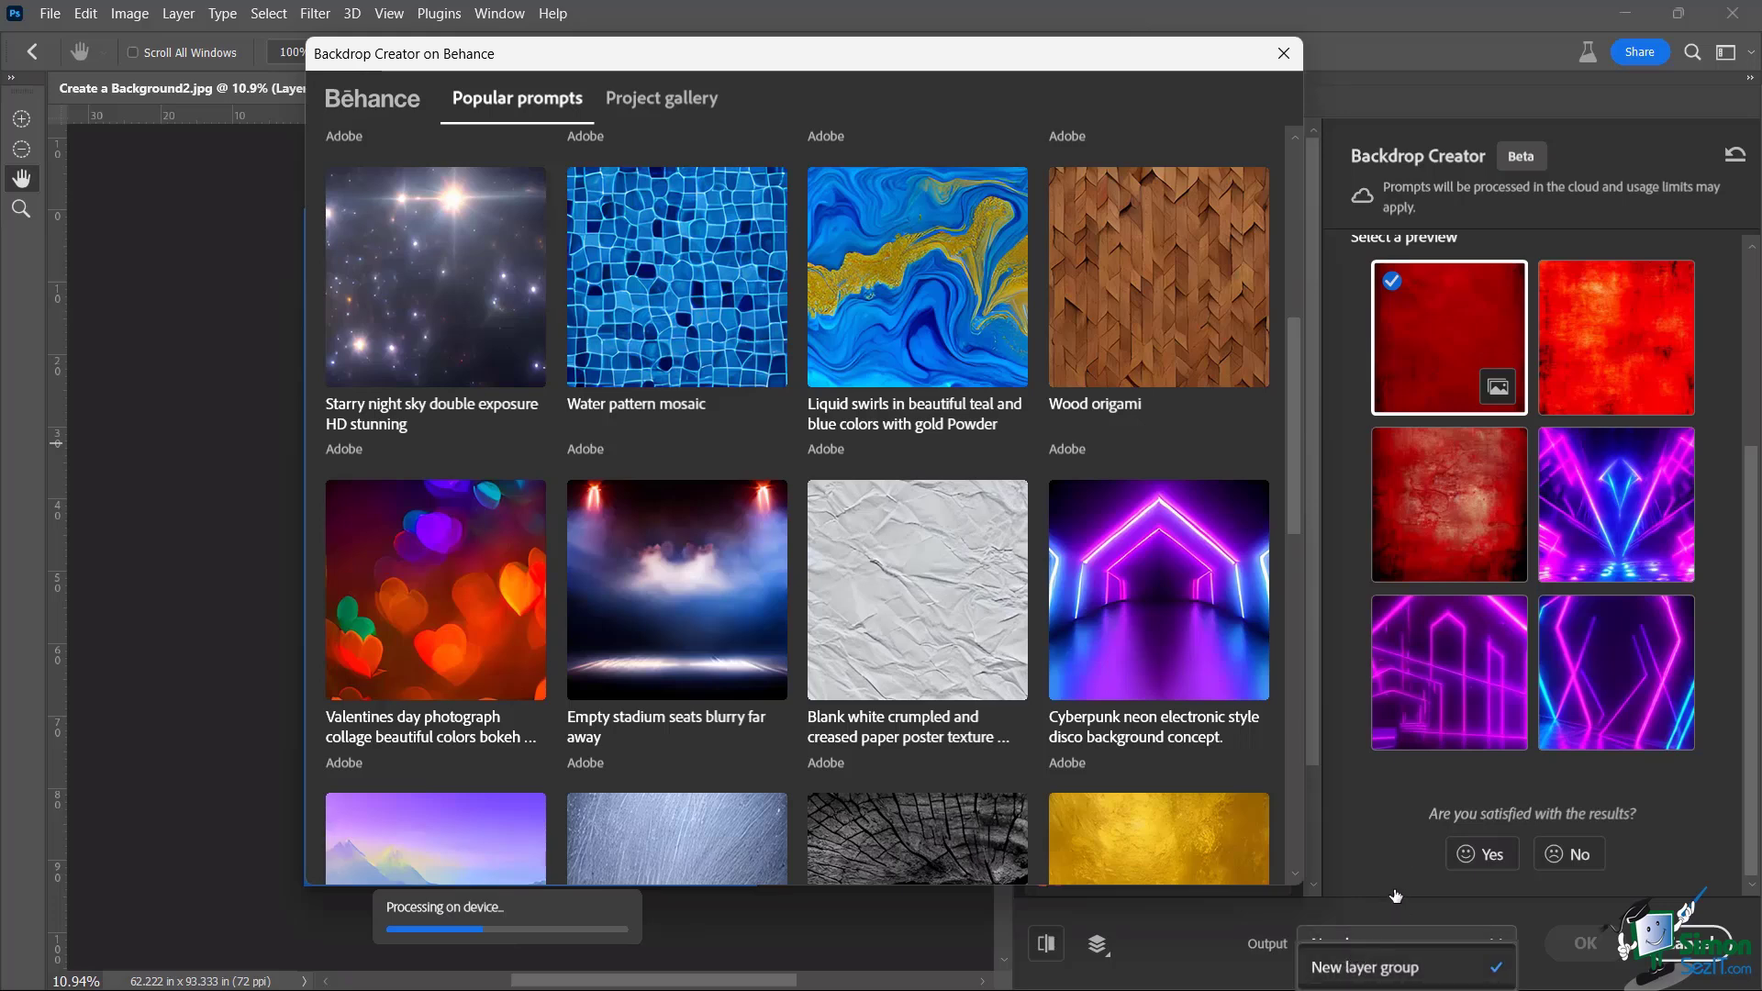
left_click(1356, 873)
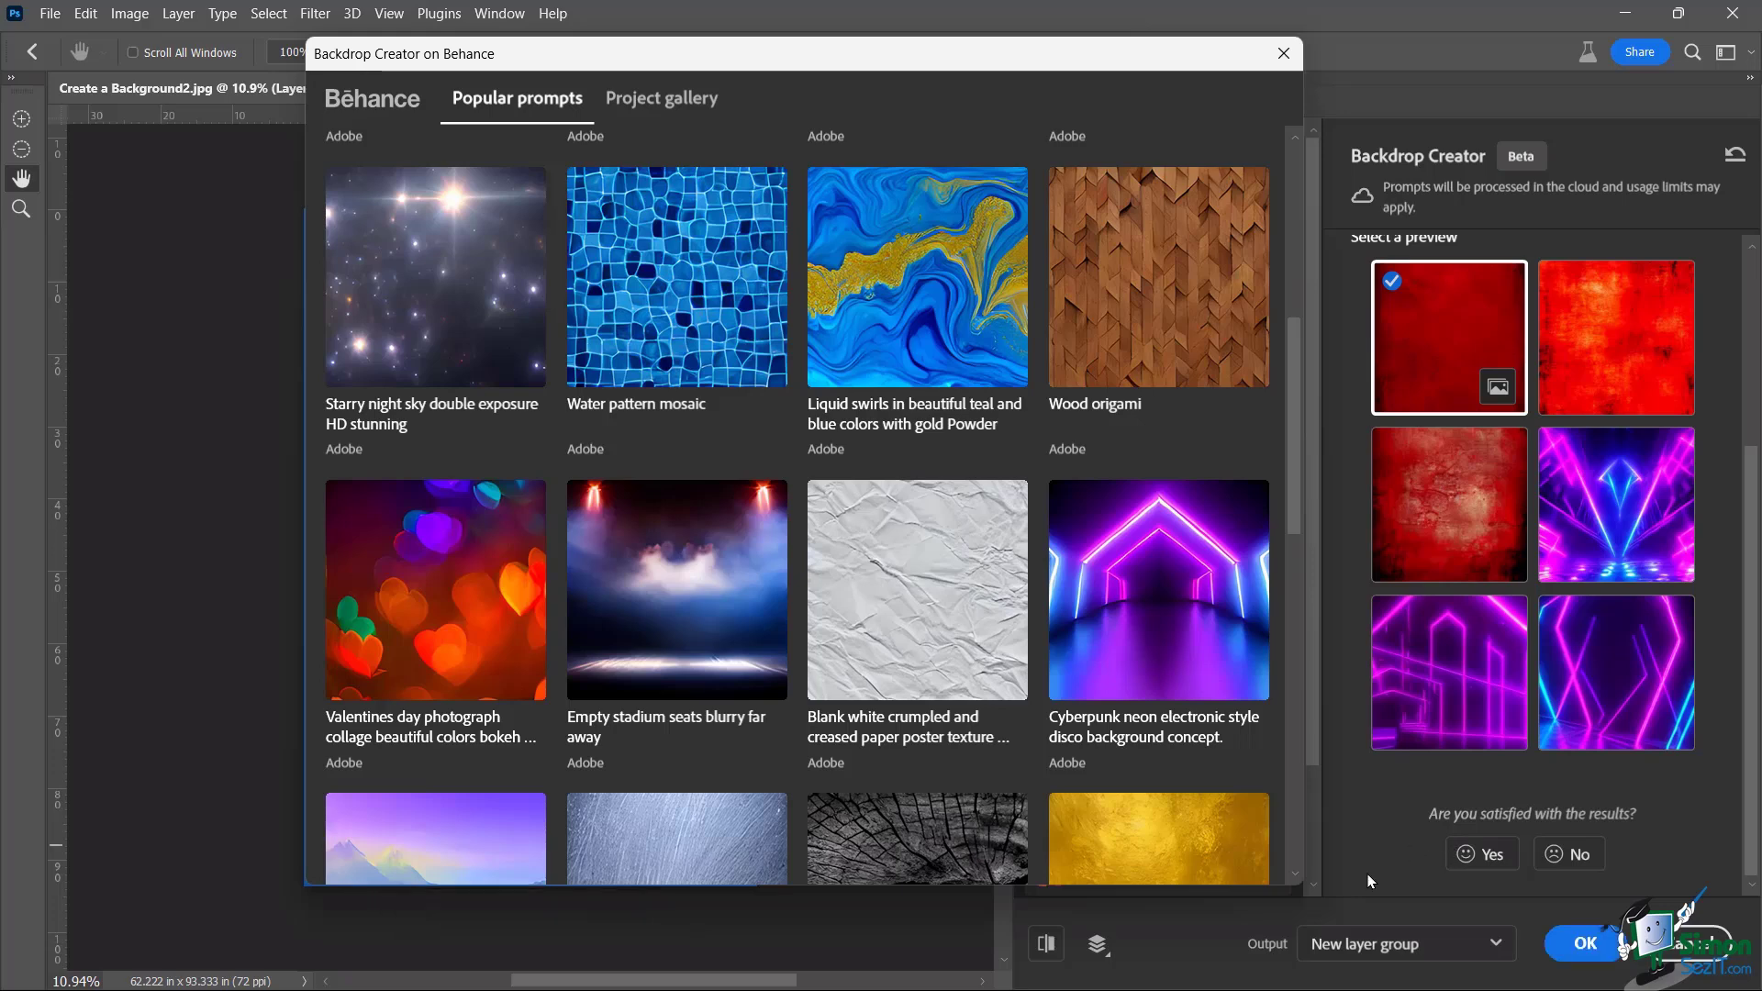
Generate the abstract red backdrop and add a layer mask to the Neural Filter Group from the selection
left_click(1595, 943)
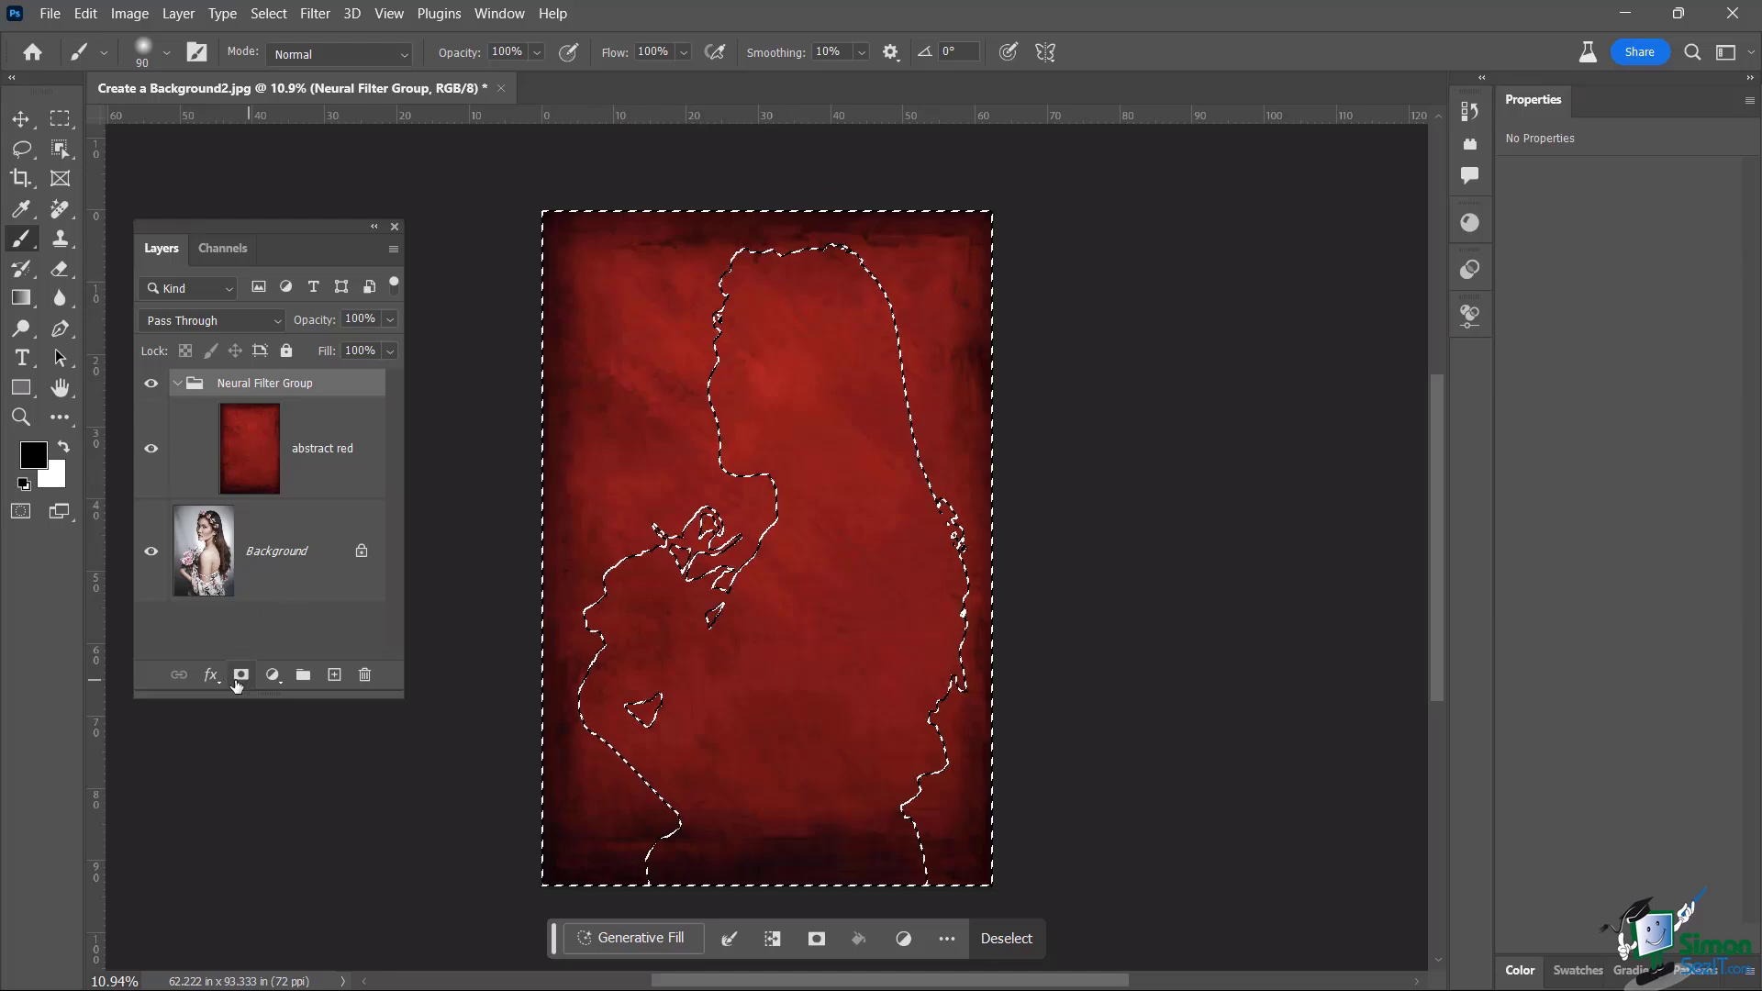
left_click(240, 678)
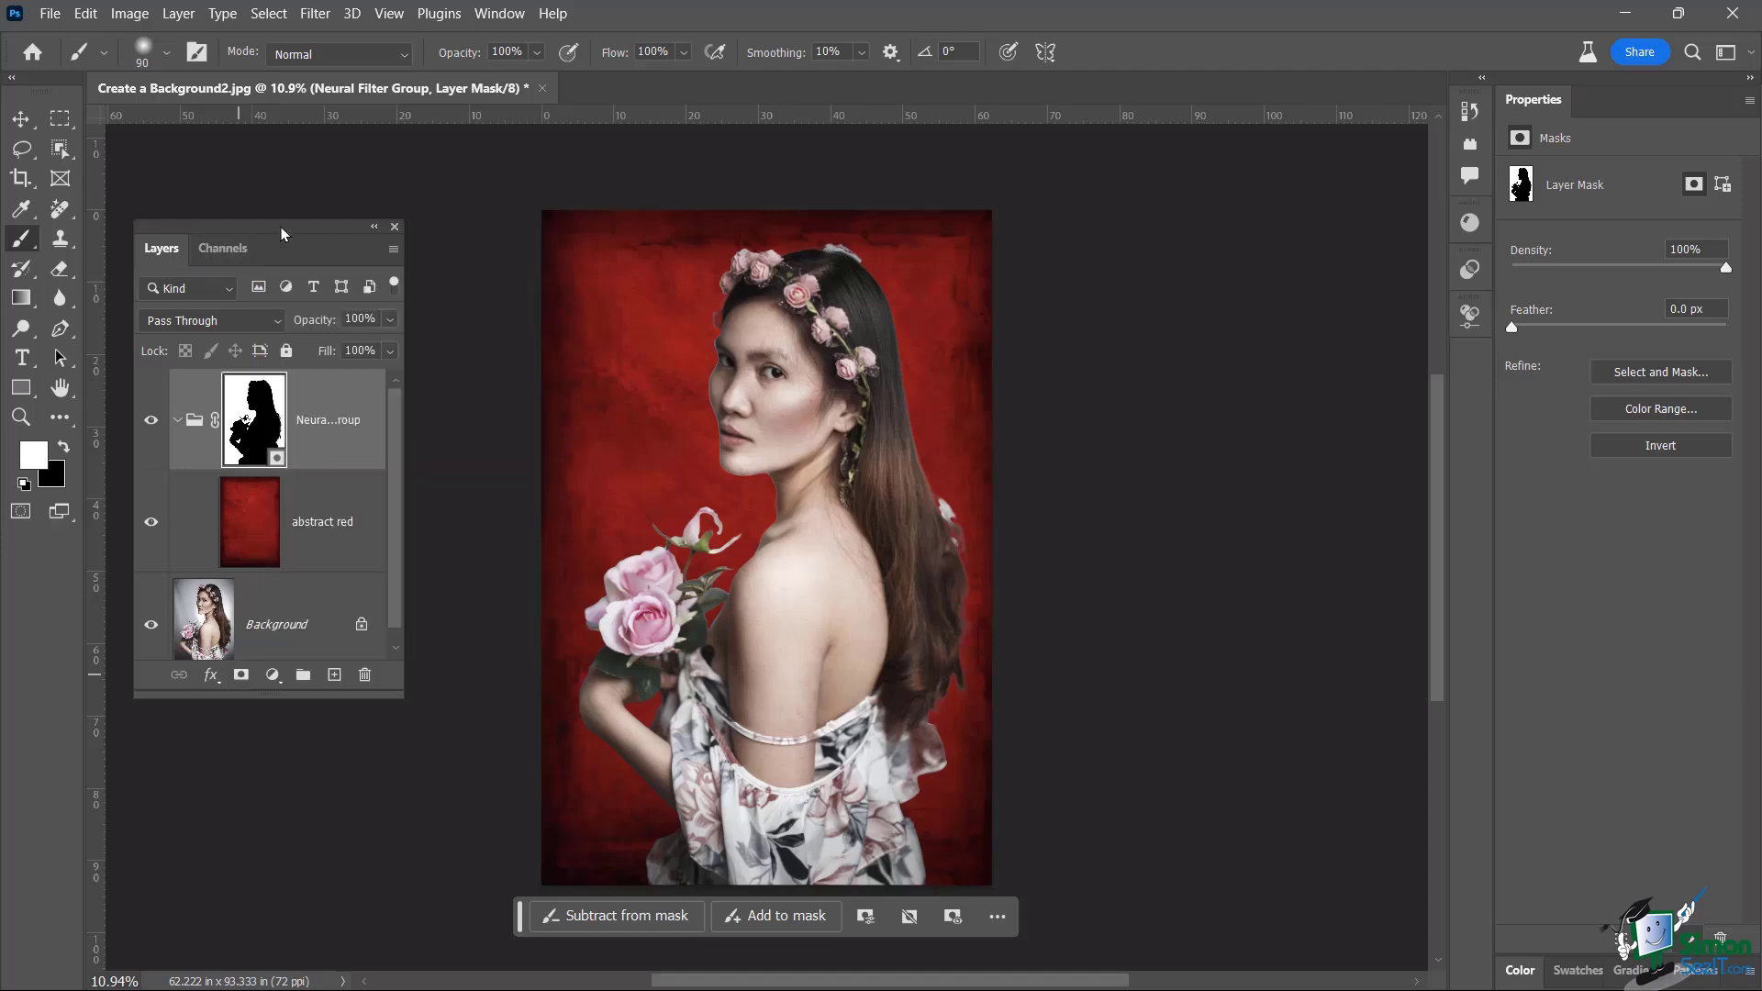
left_click_drag(281, 227, 343, 197)
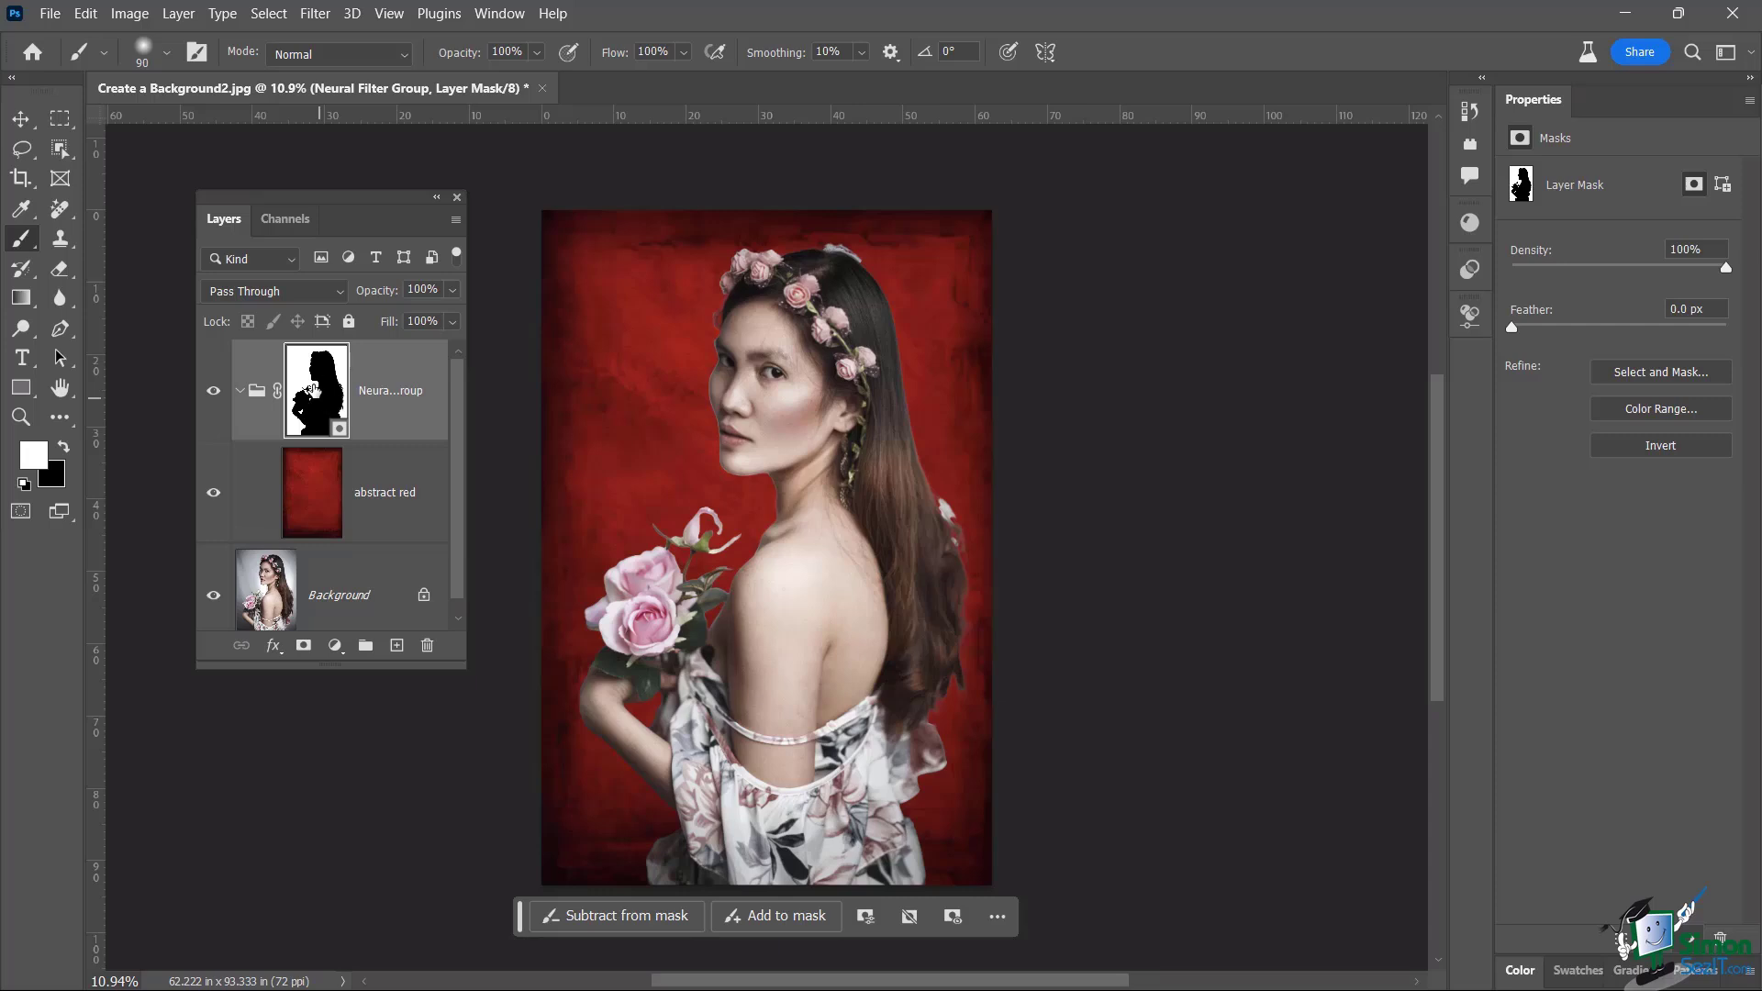
Load the group's layer mask as a selection and zoom in on the woman's face
left_click(310, 390, "ctrl")
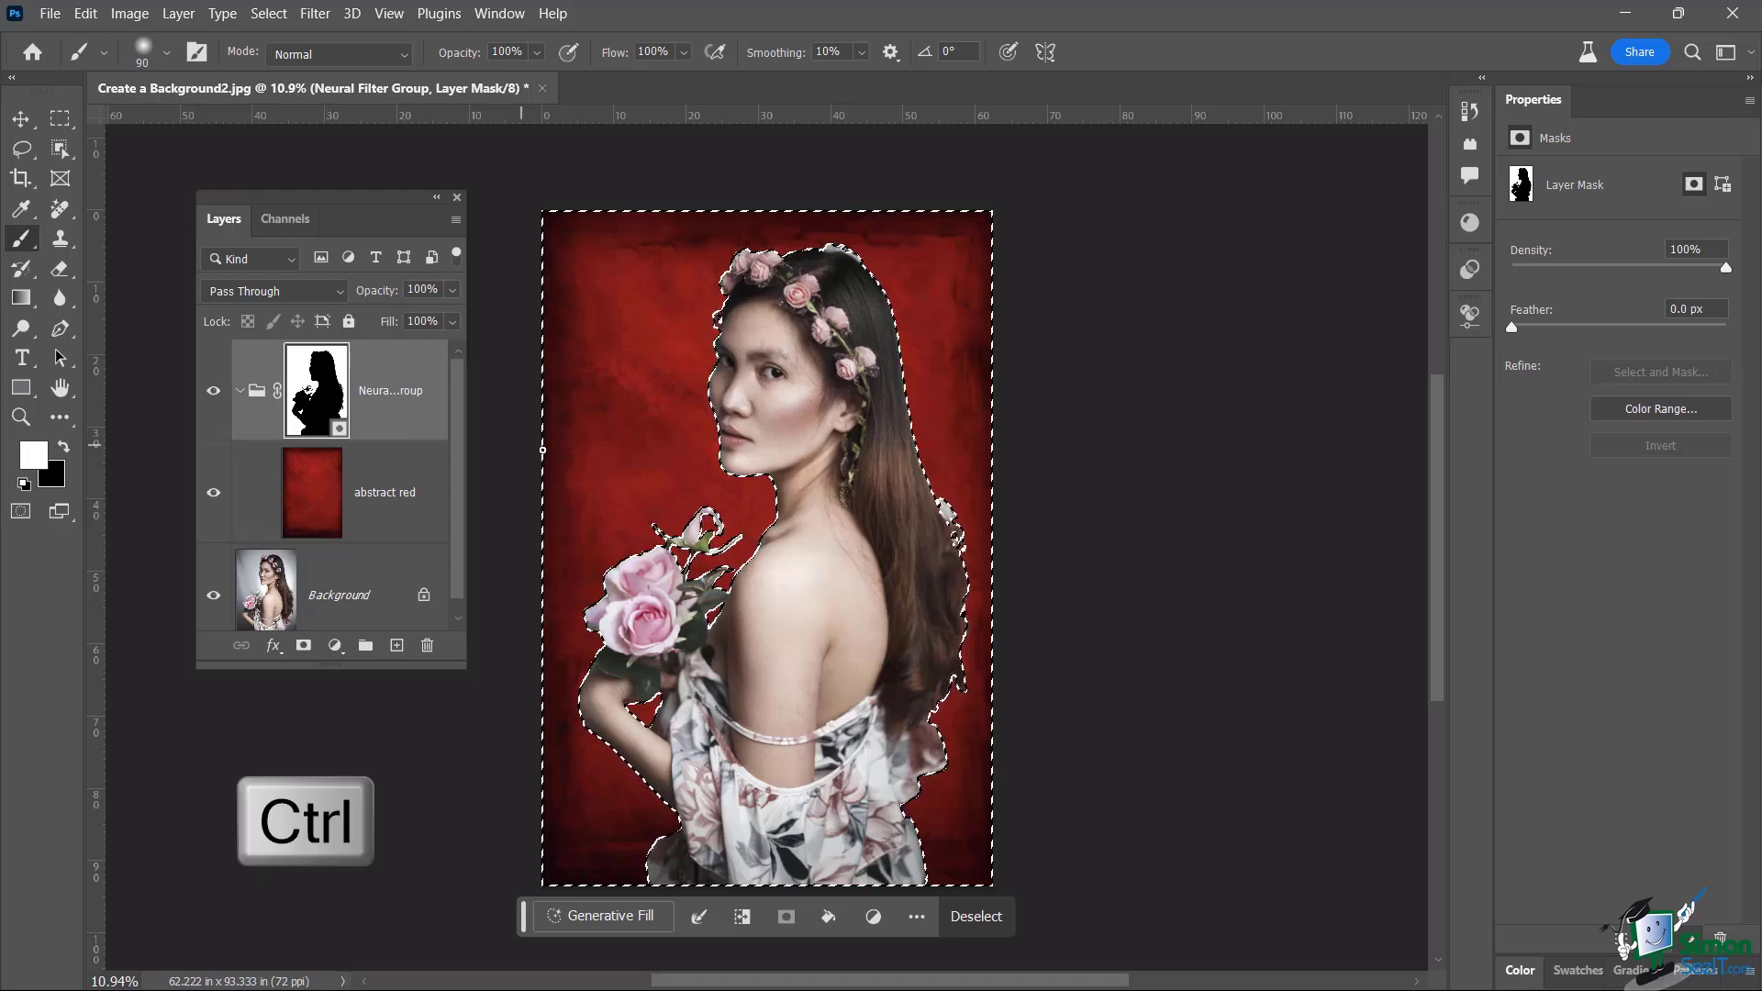
scroll(719, 456, "up", 8)
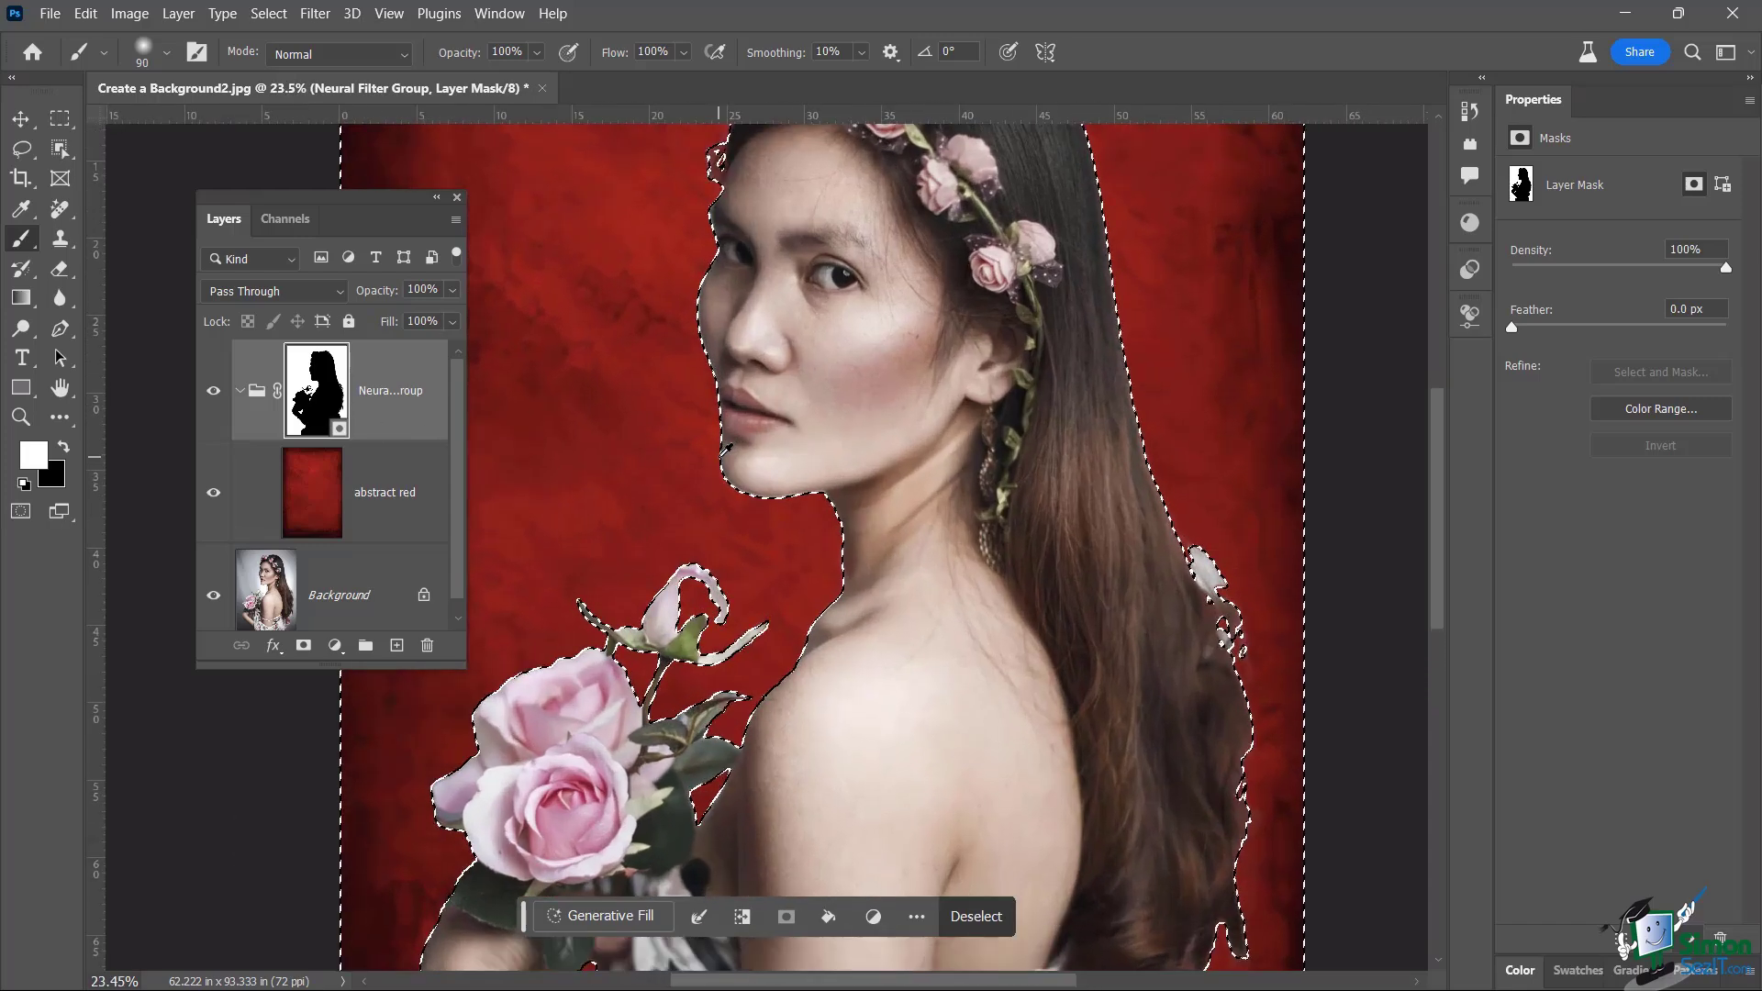
scroll(725, 450, "up", 9)
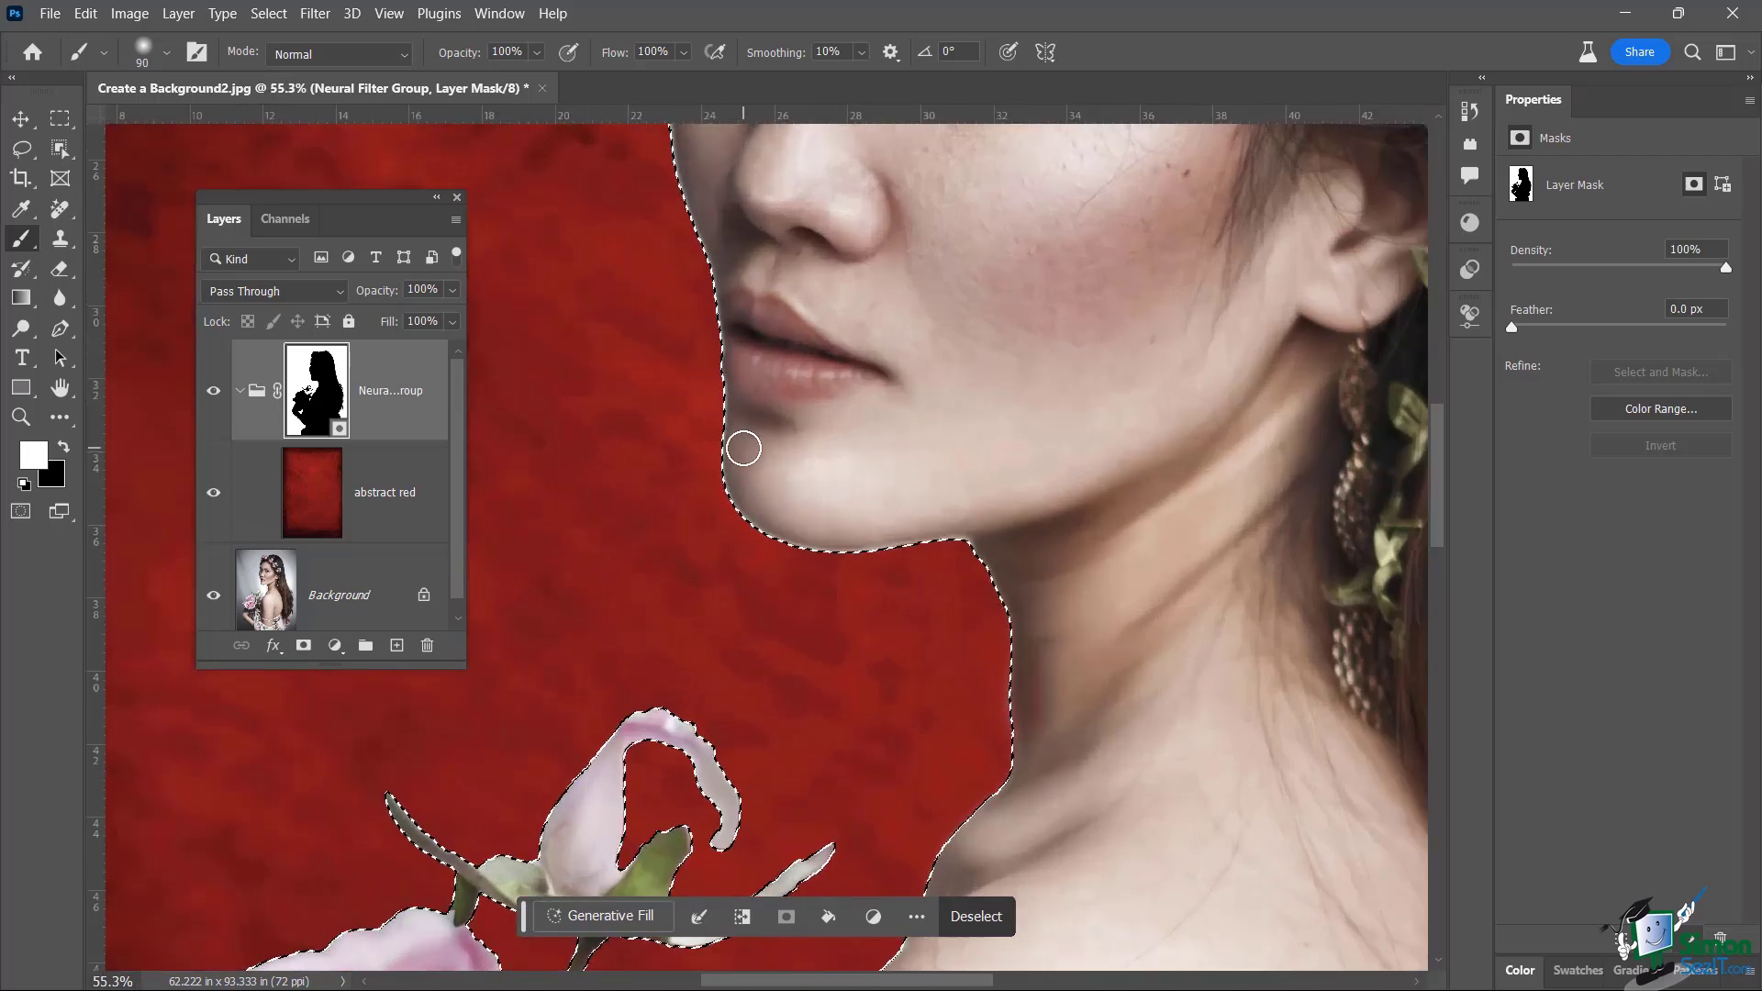
scroll(742, 446, "down", 4)
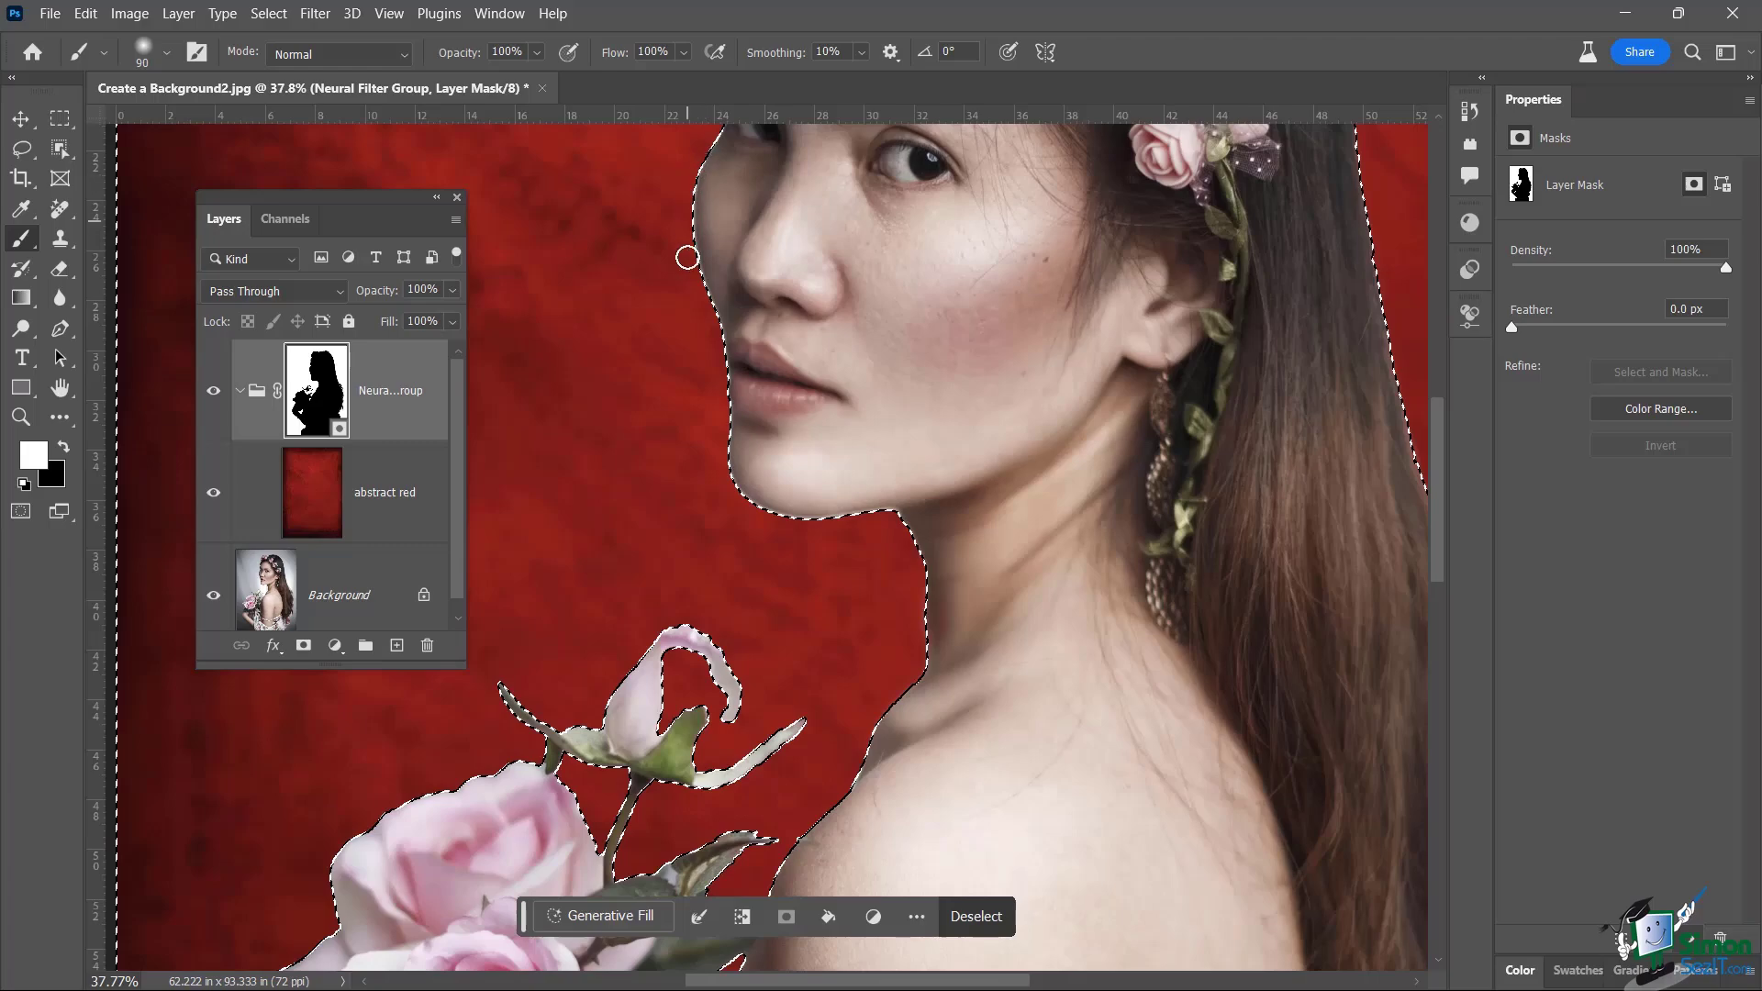
left_click_drag(1186, 488, 1178, 567)
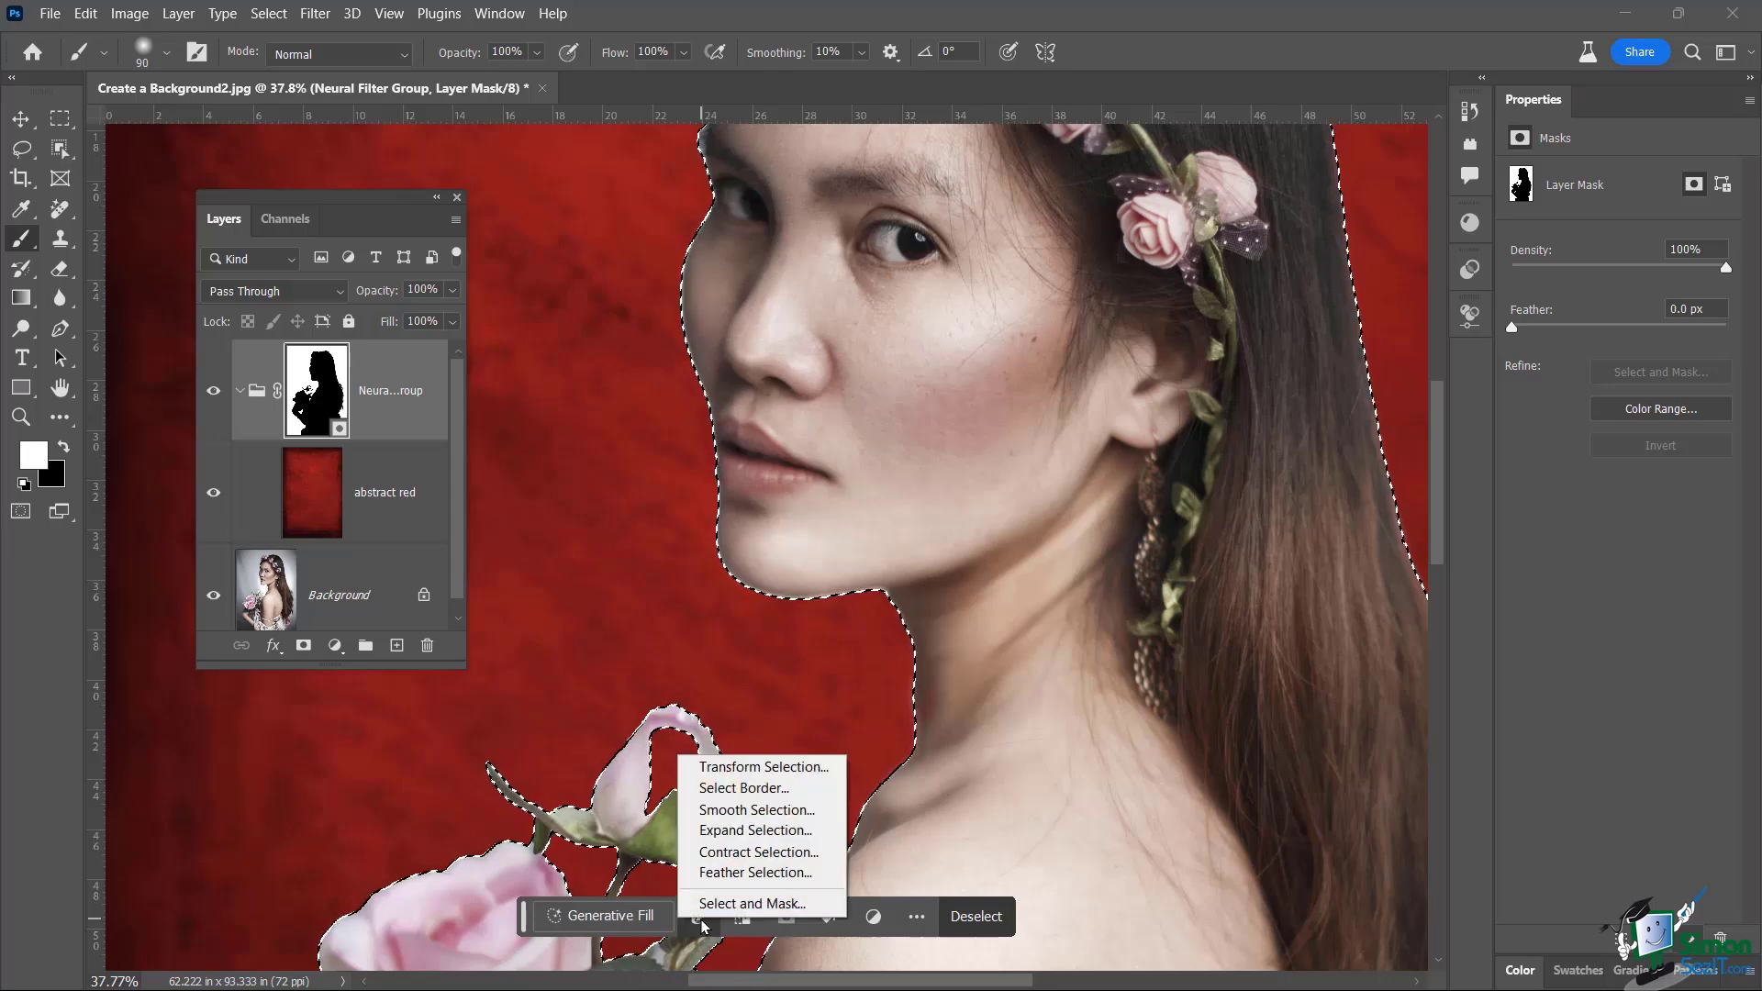
Expand the mask selection by 7 pixels and fill it on the mask
left_click(725, 835)
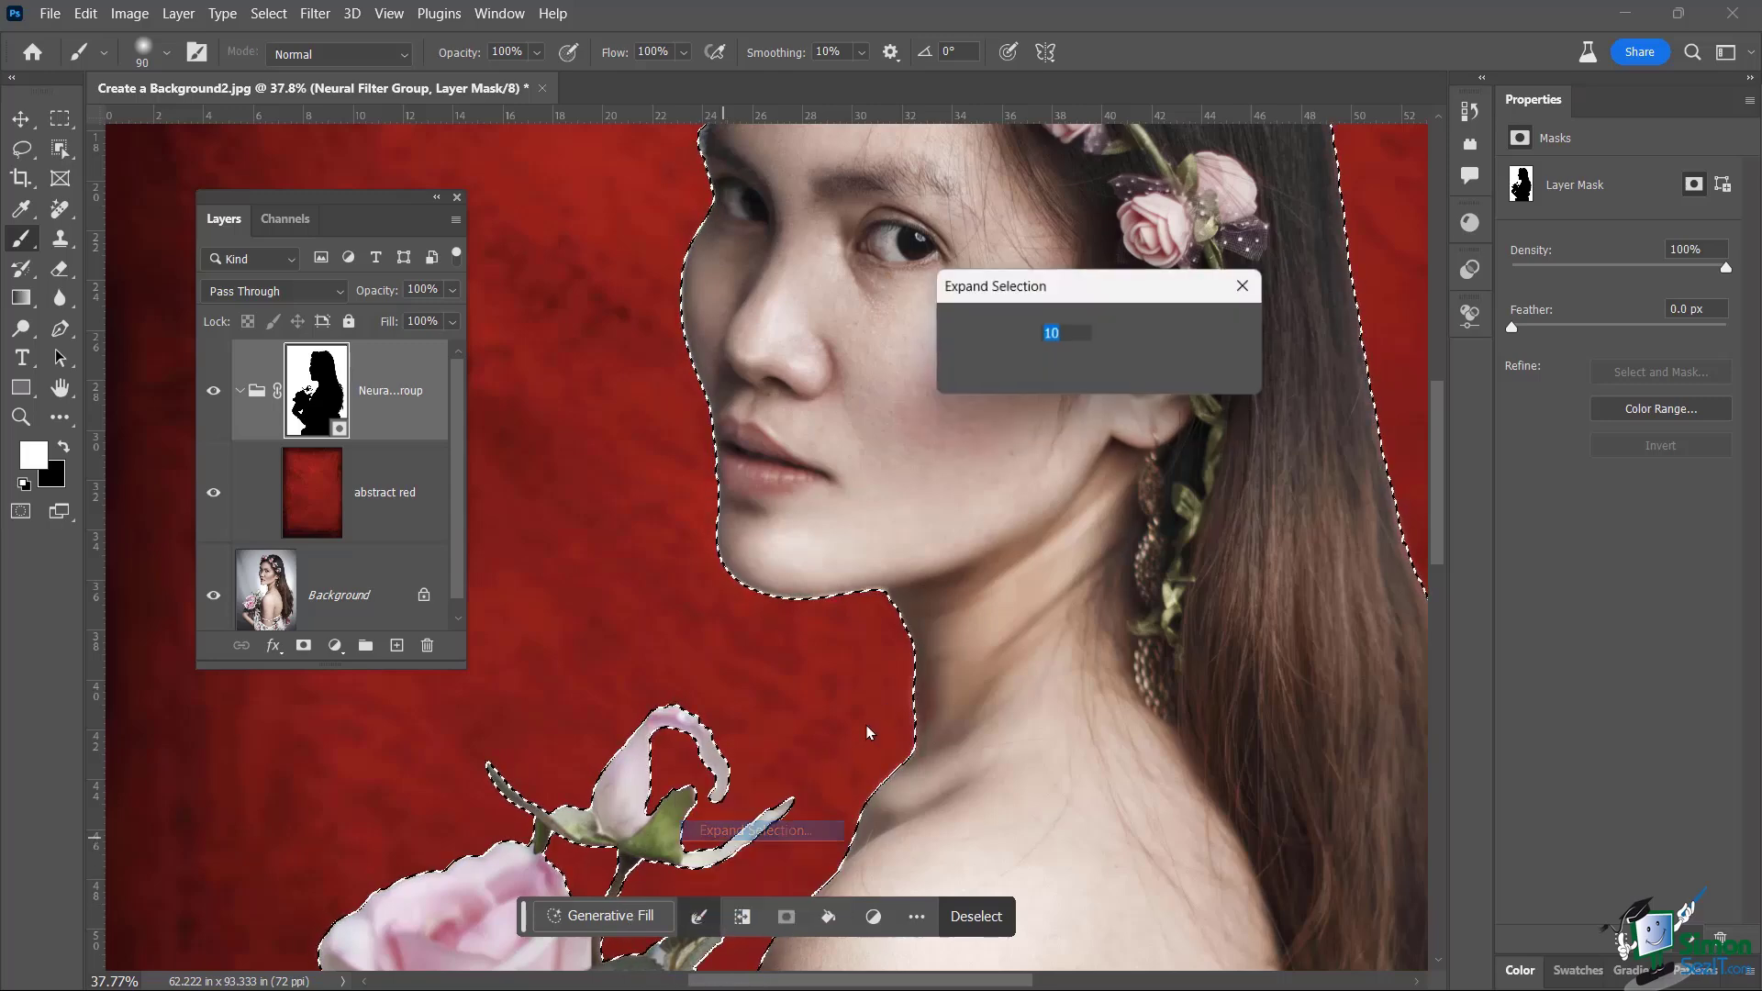
left_click(1078, 337)
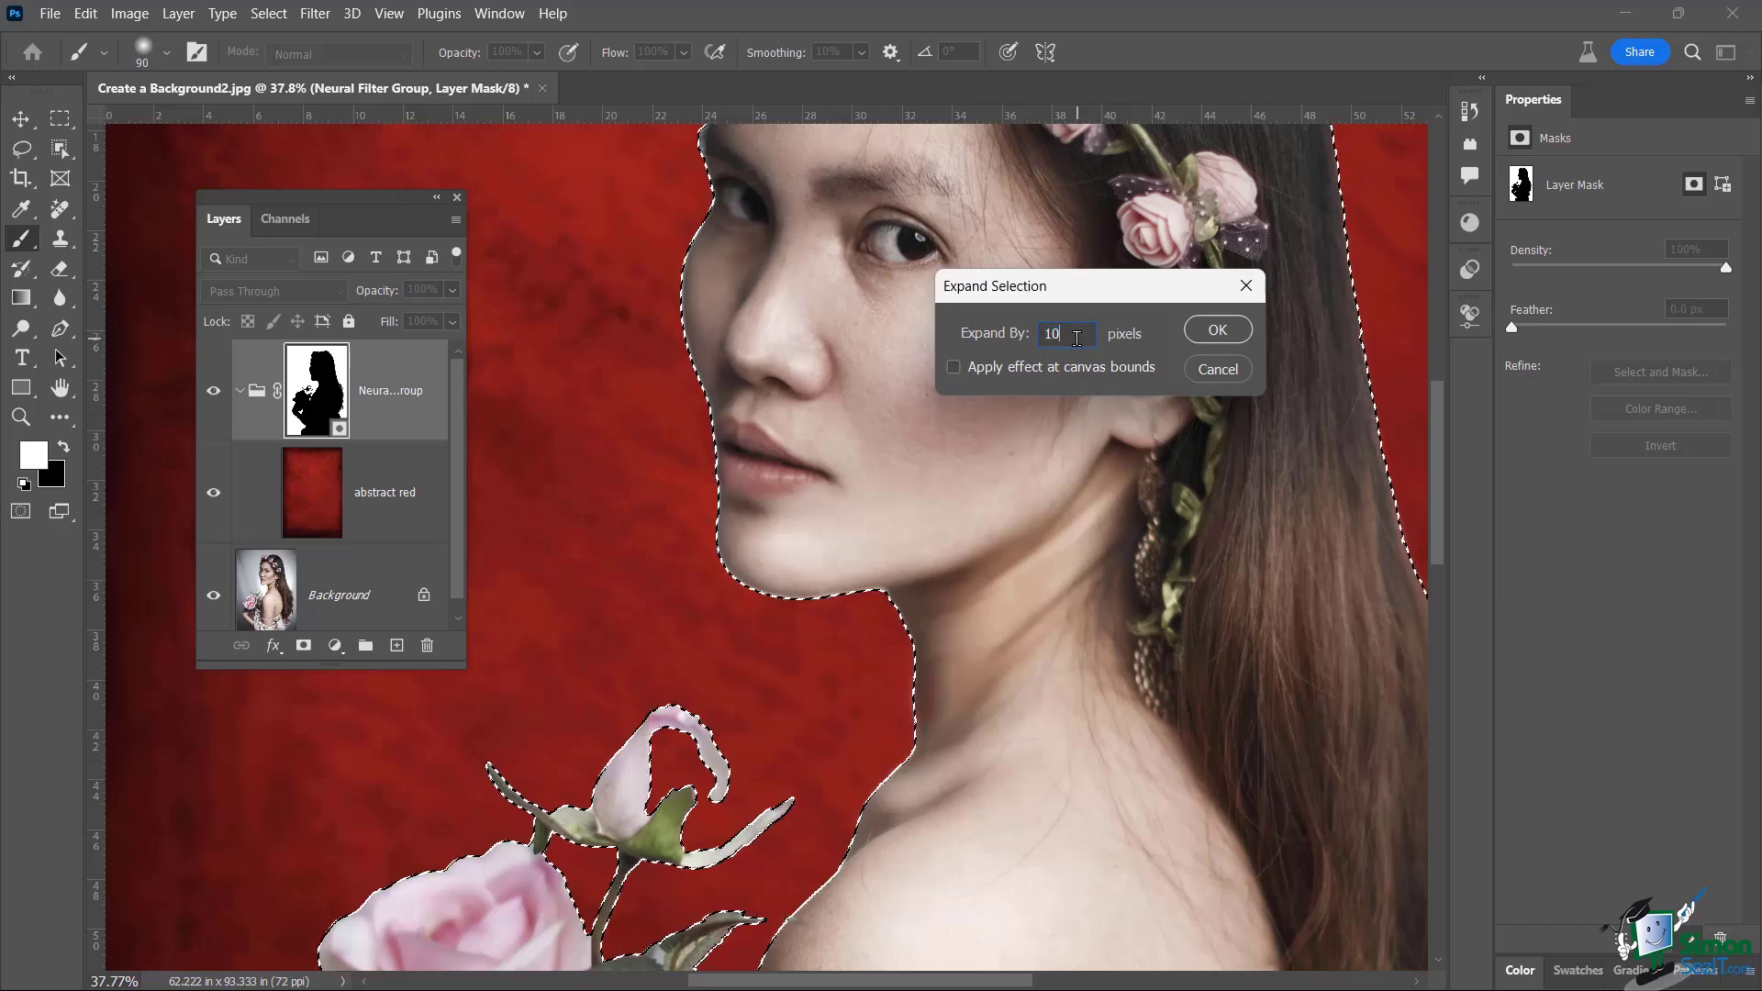
key("Down")
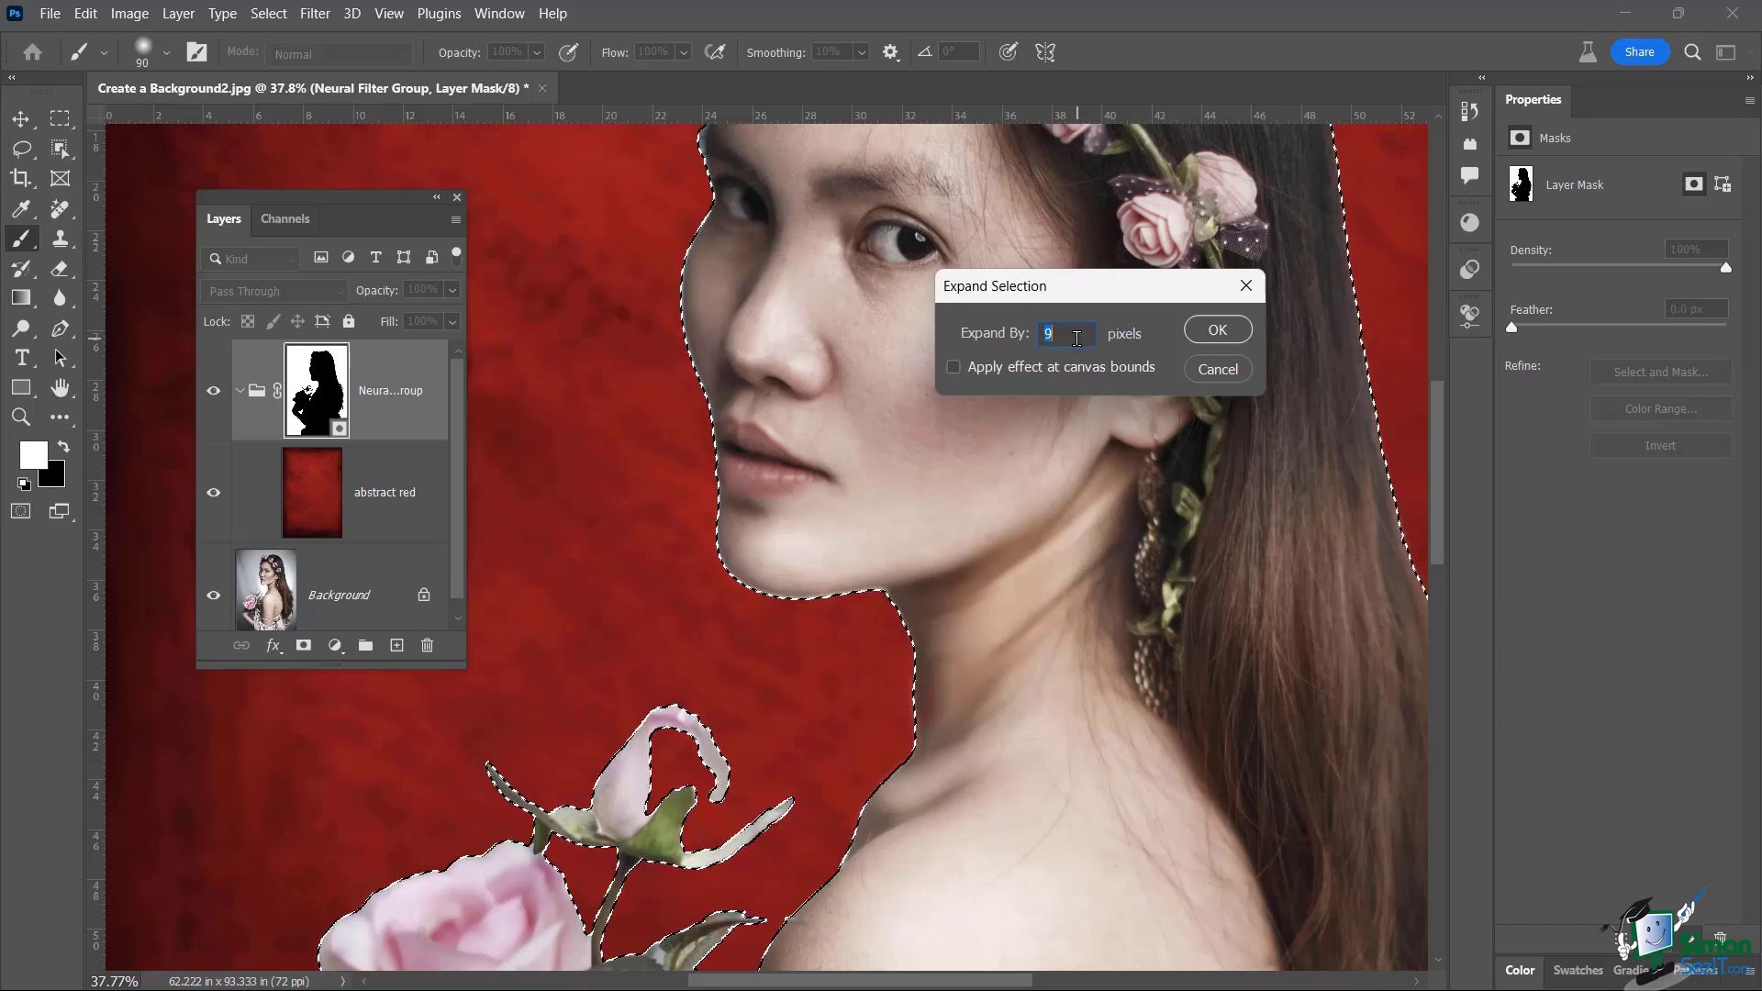
left_click(1210, 331)
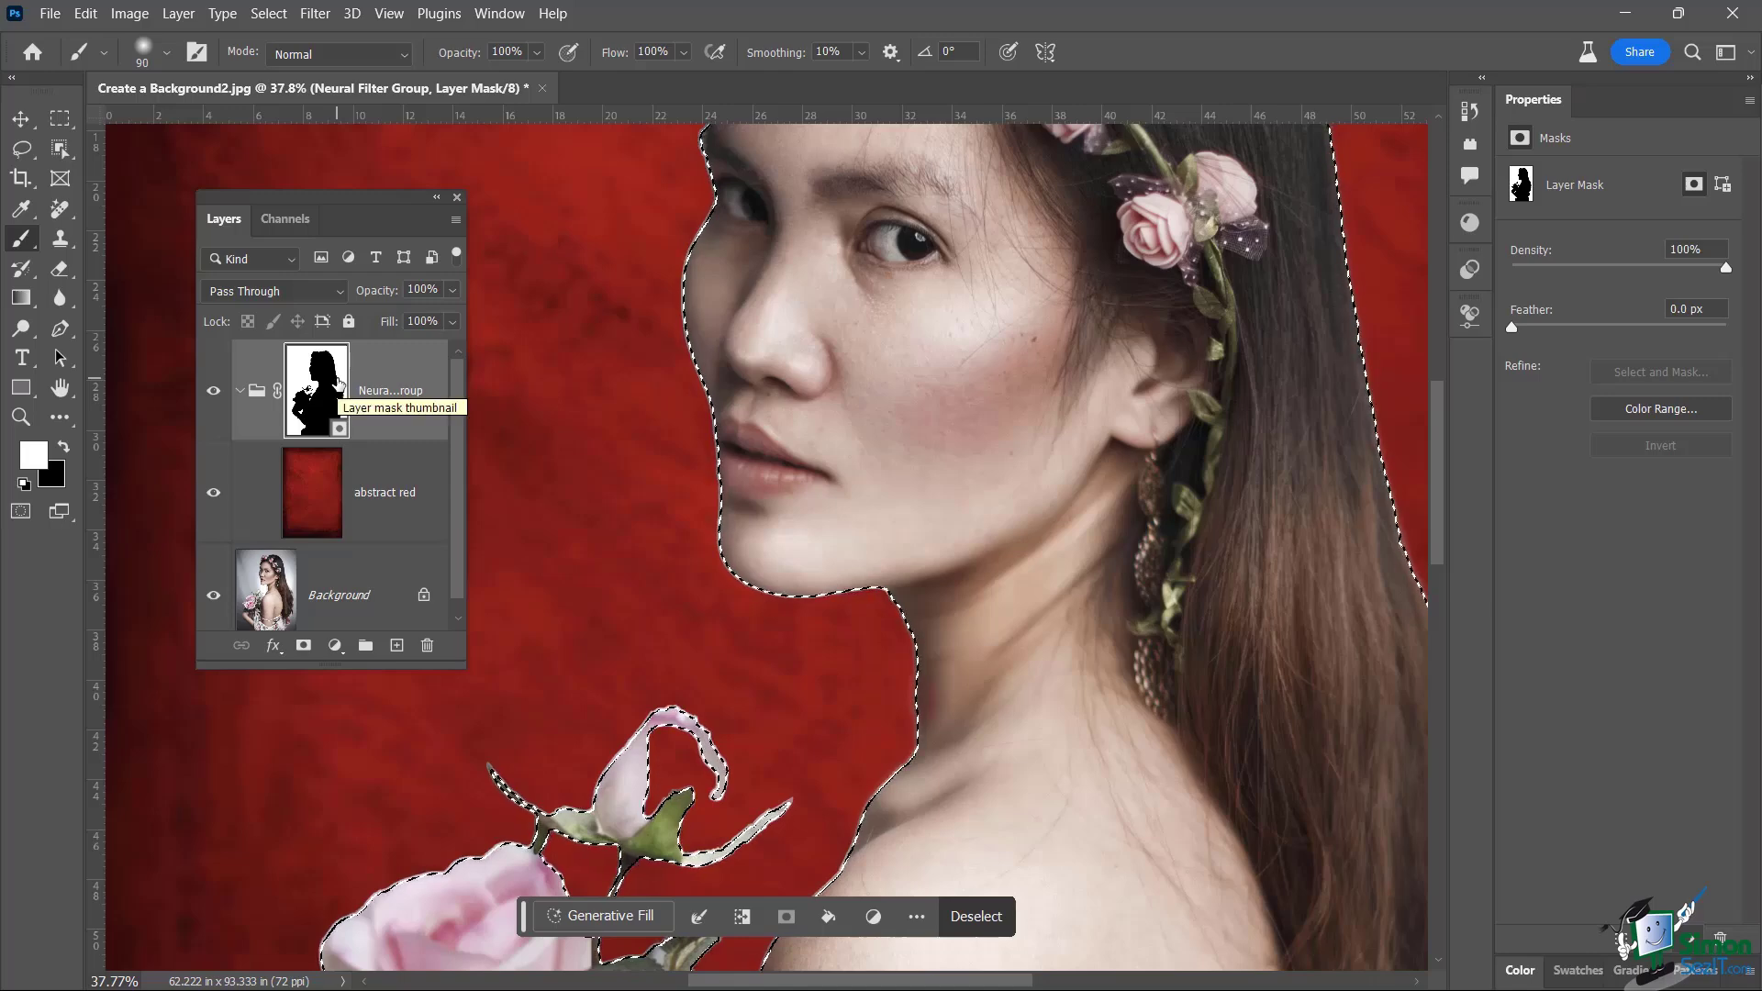
key("alt+Delete")
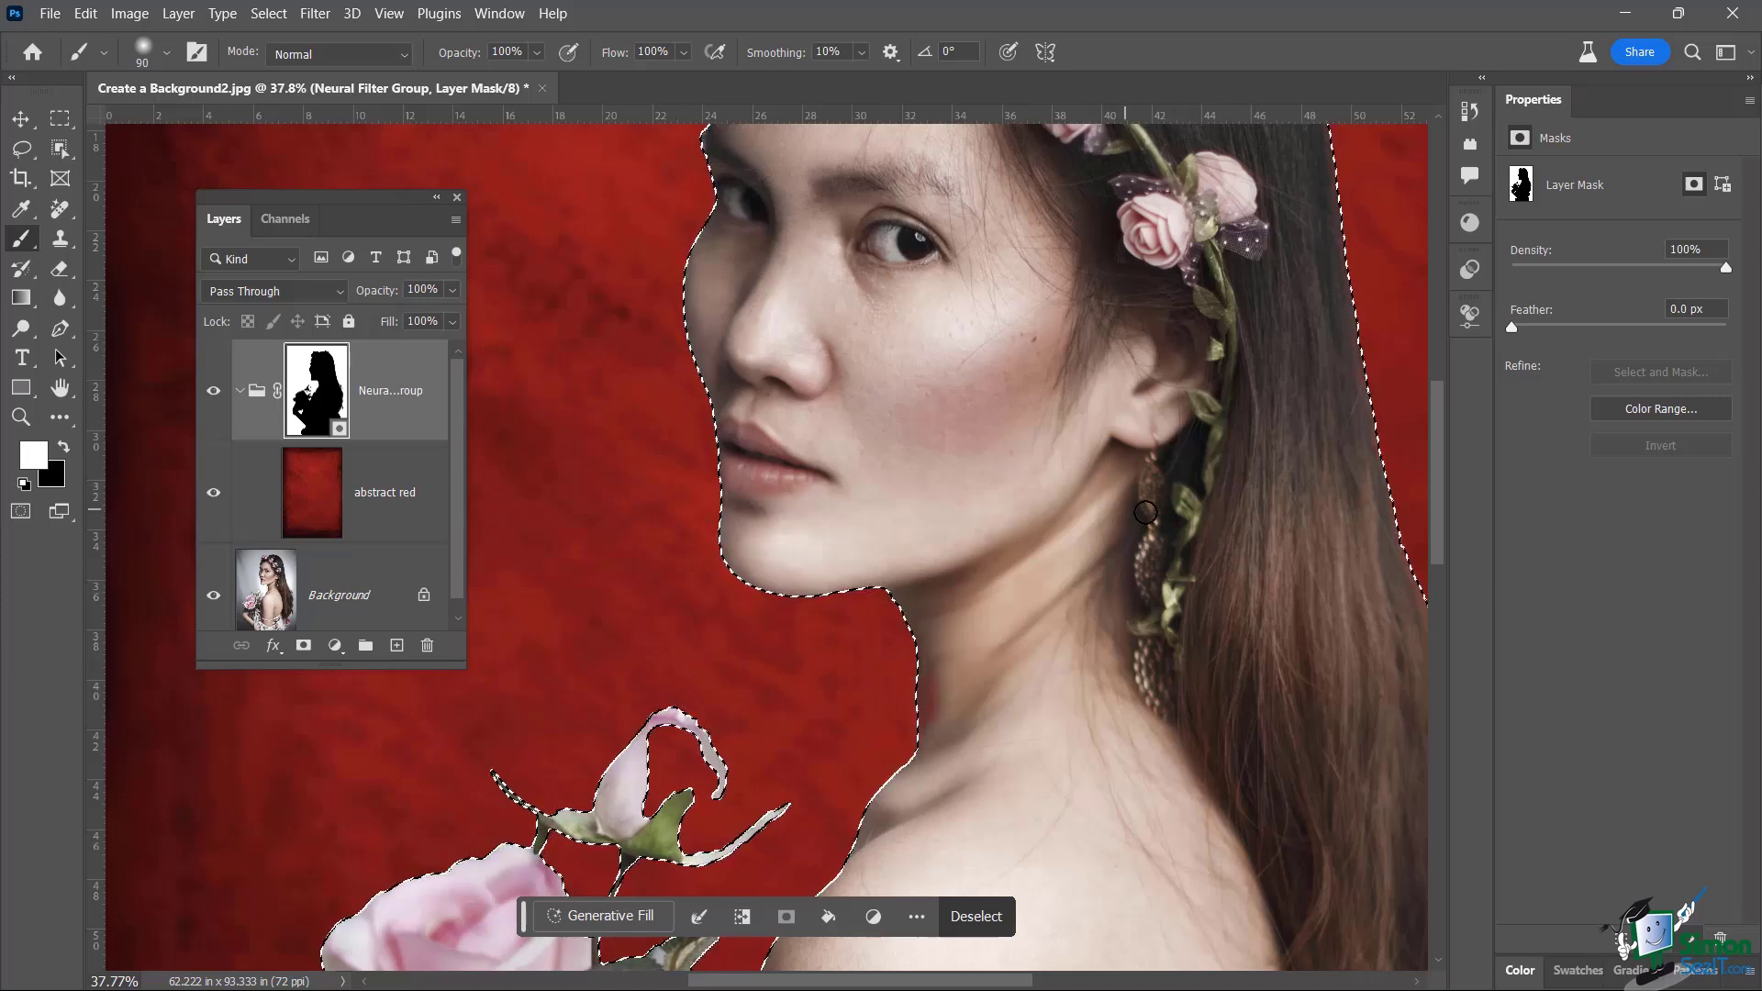
Feather the selection edge with a radius of roughly 6 pixels
left_click(700, 918)
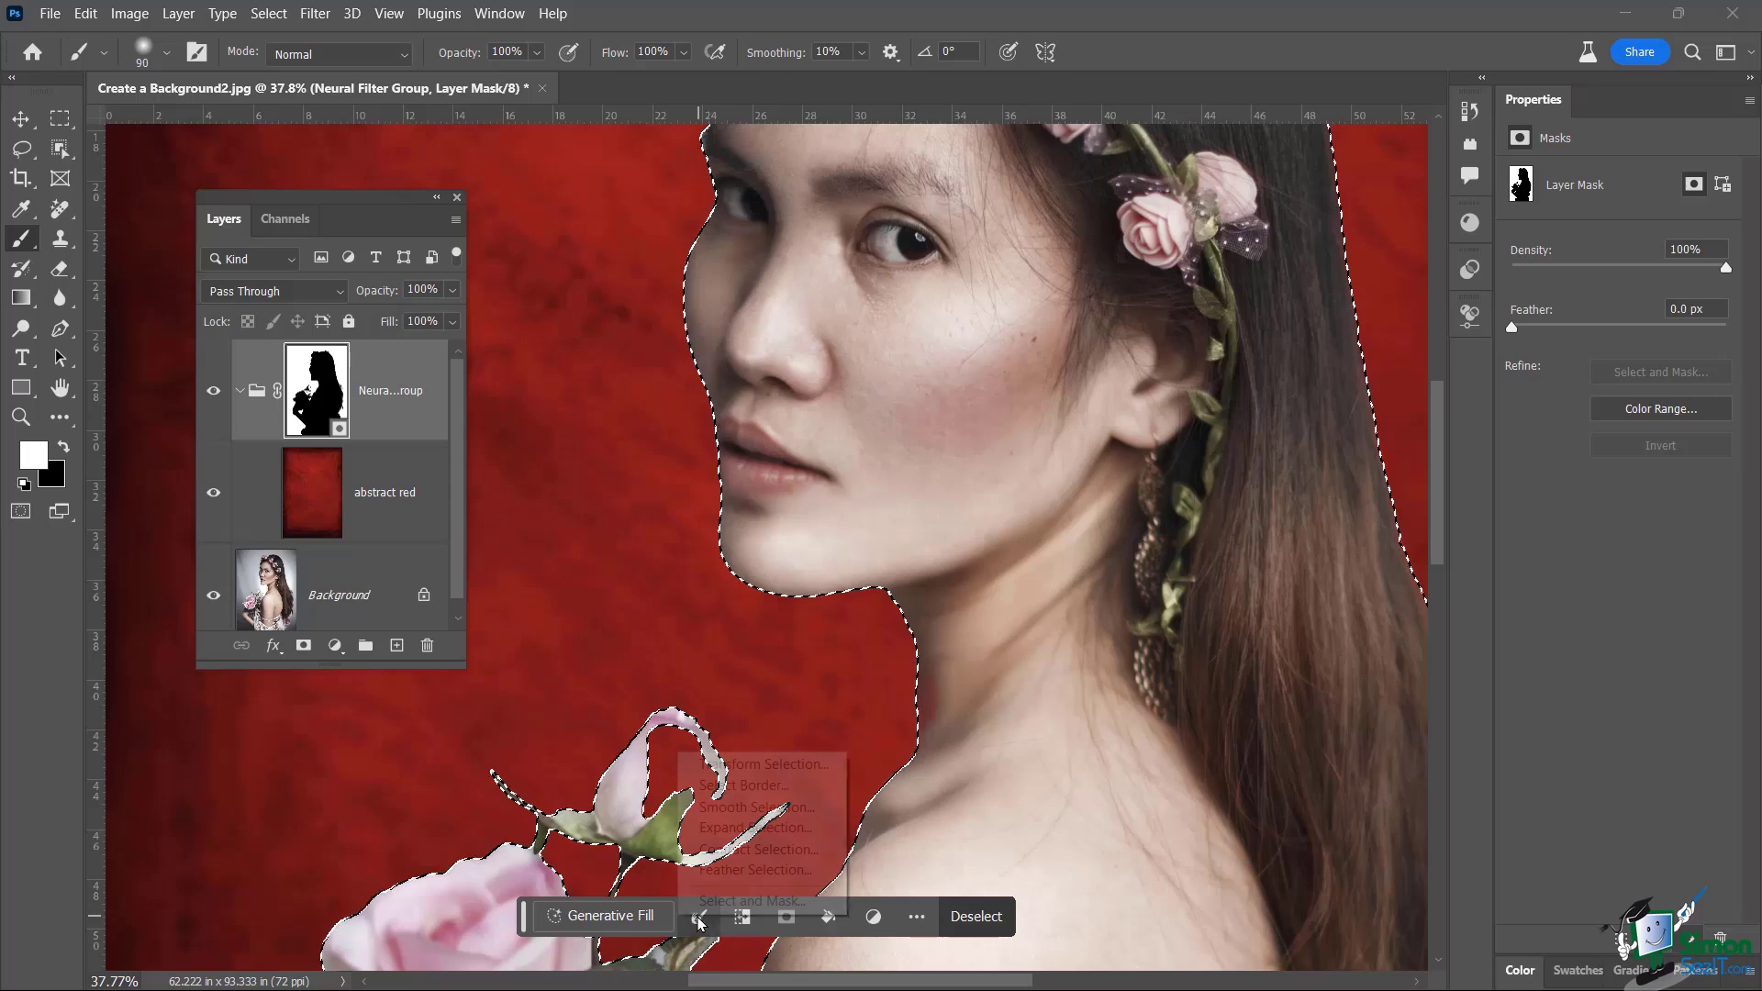
left_click(754, 870)
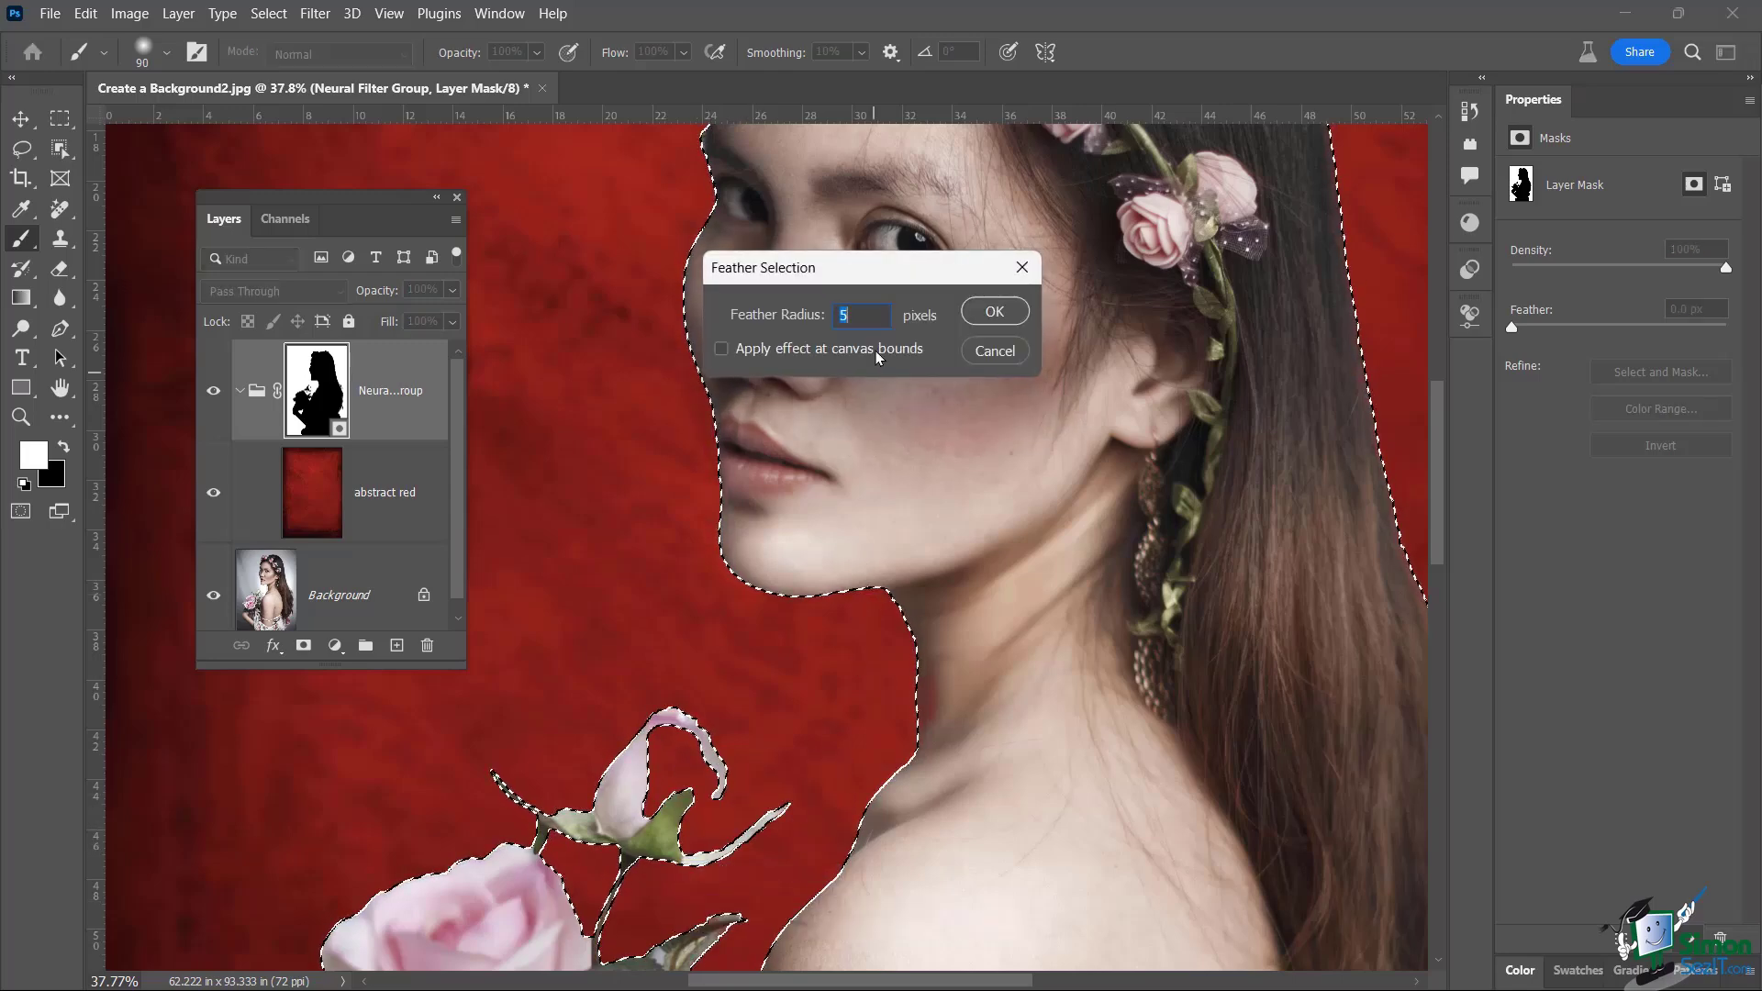
left_click_drag(872, 267, 934, 278)
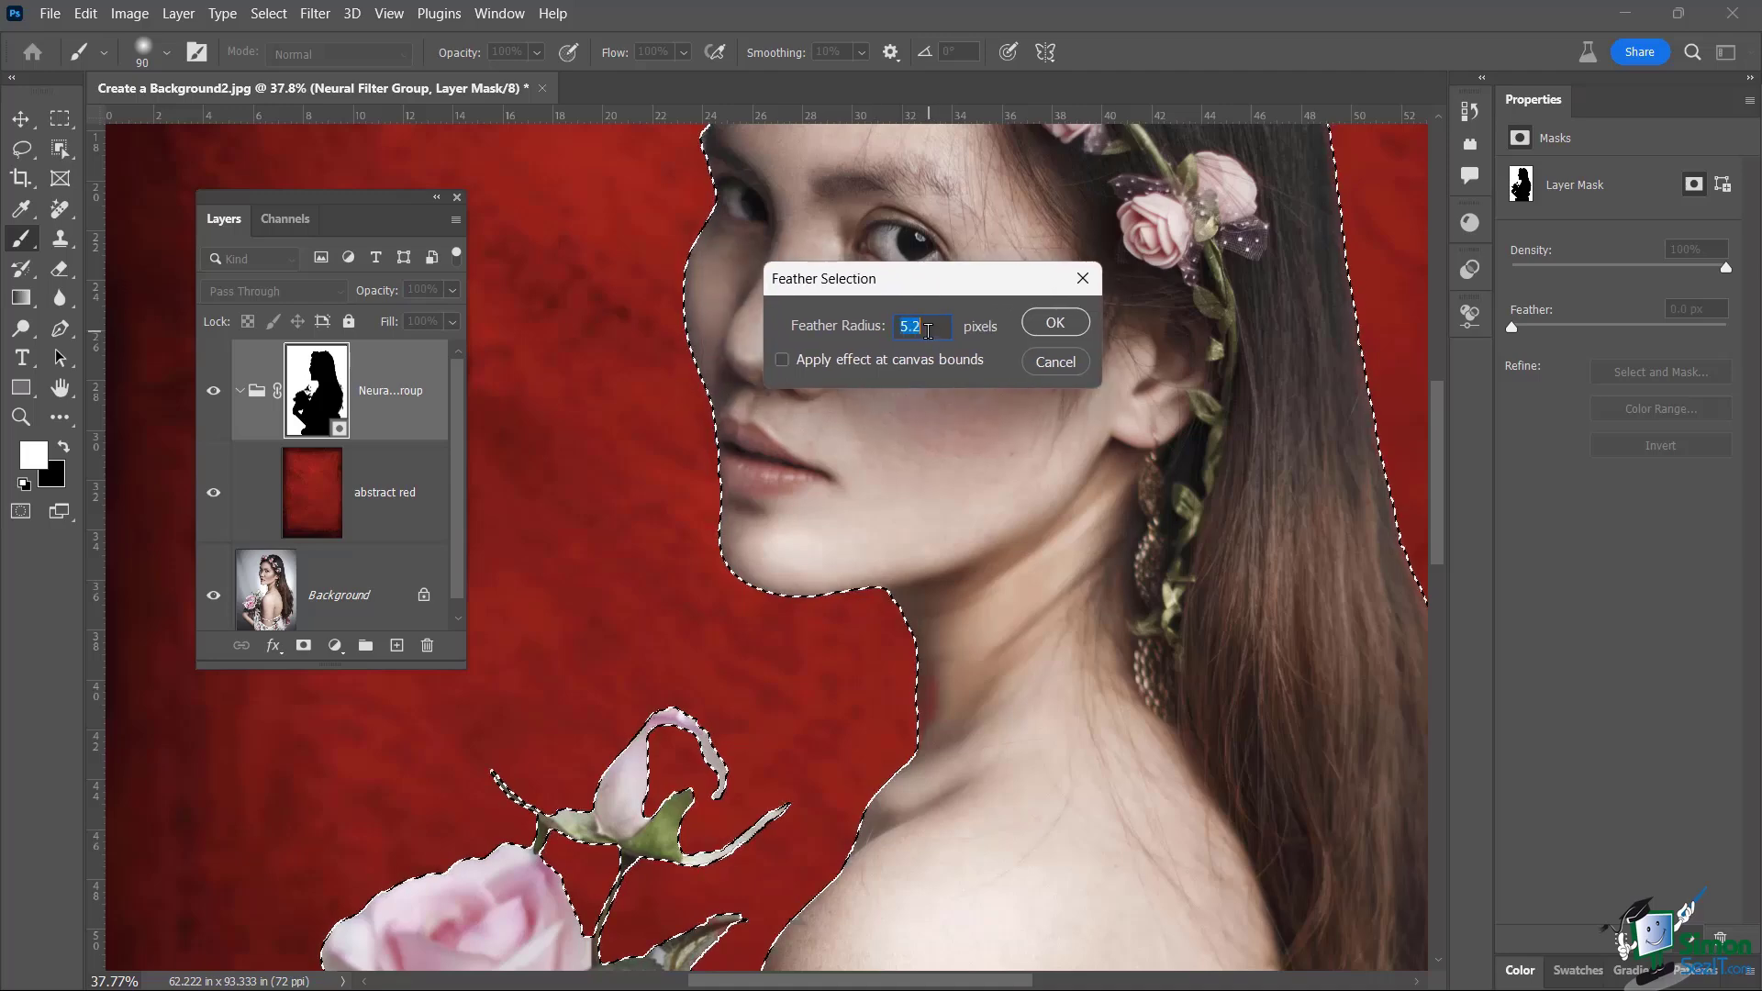
key("Up")
type("6.4")
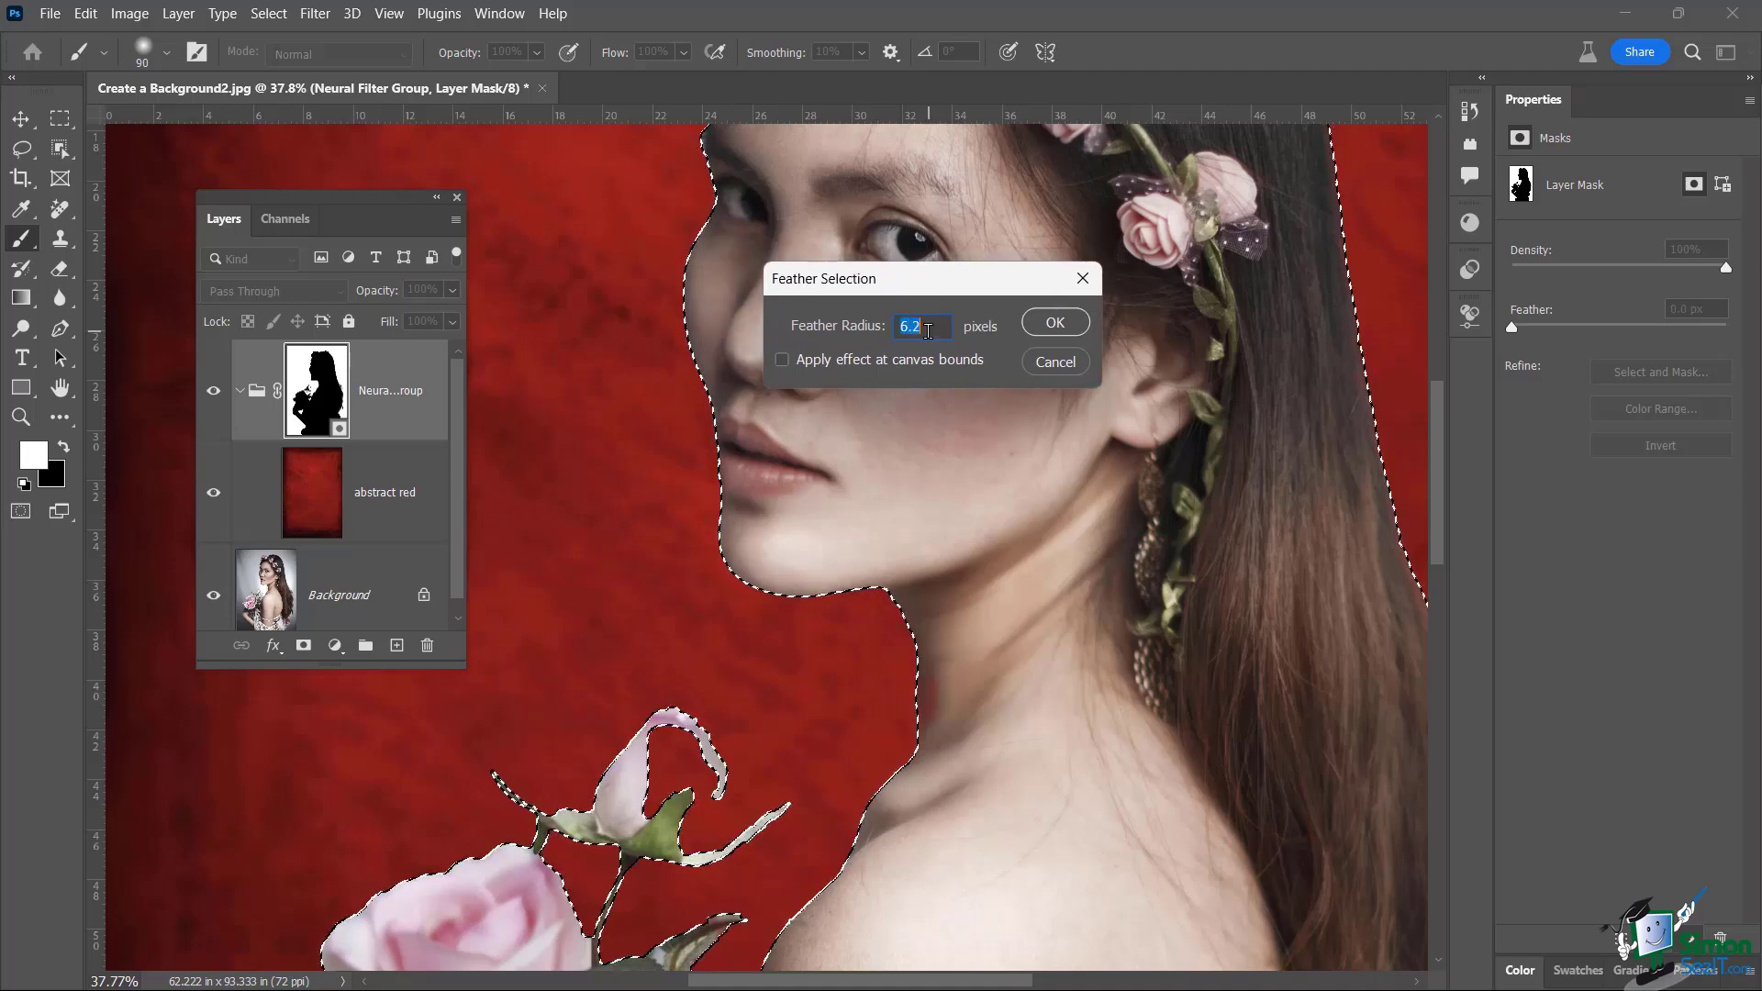
left_click(1065, 325)
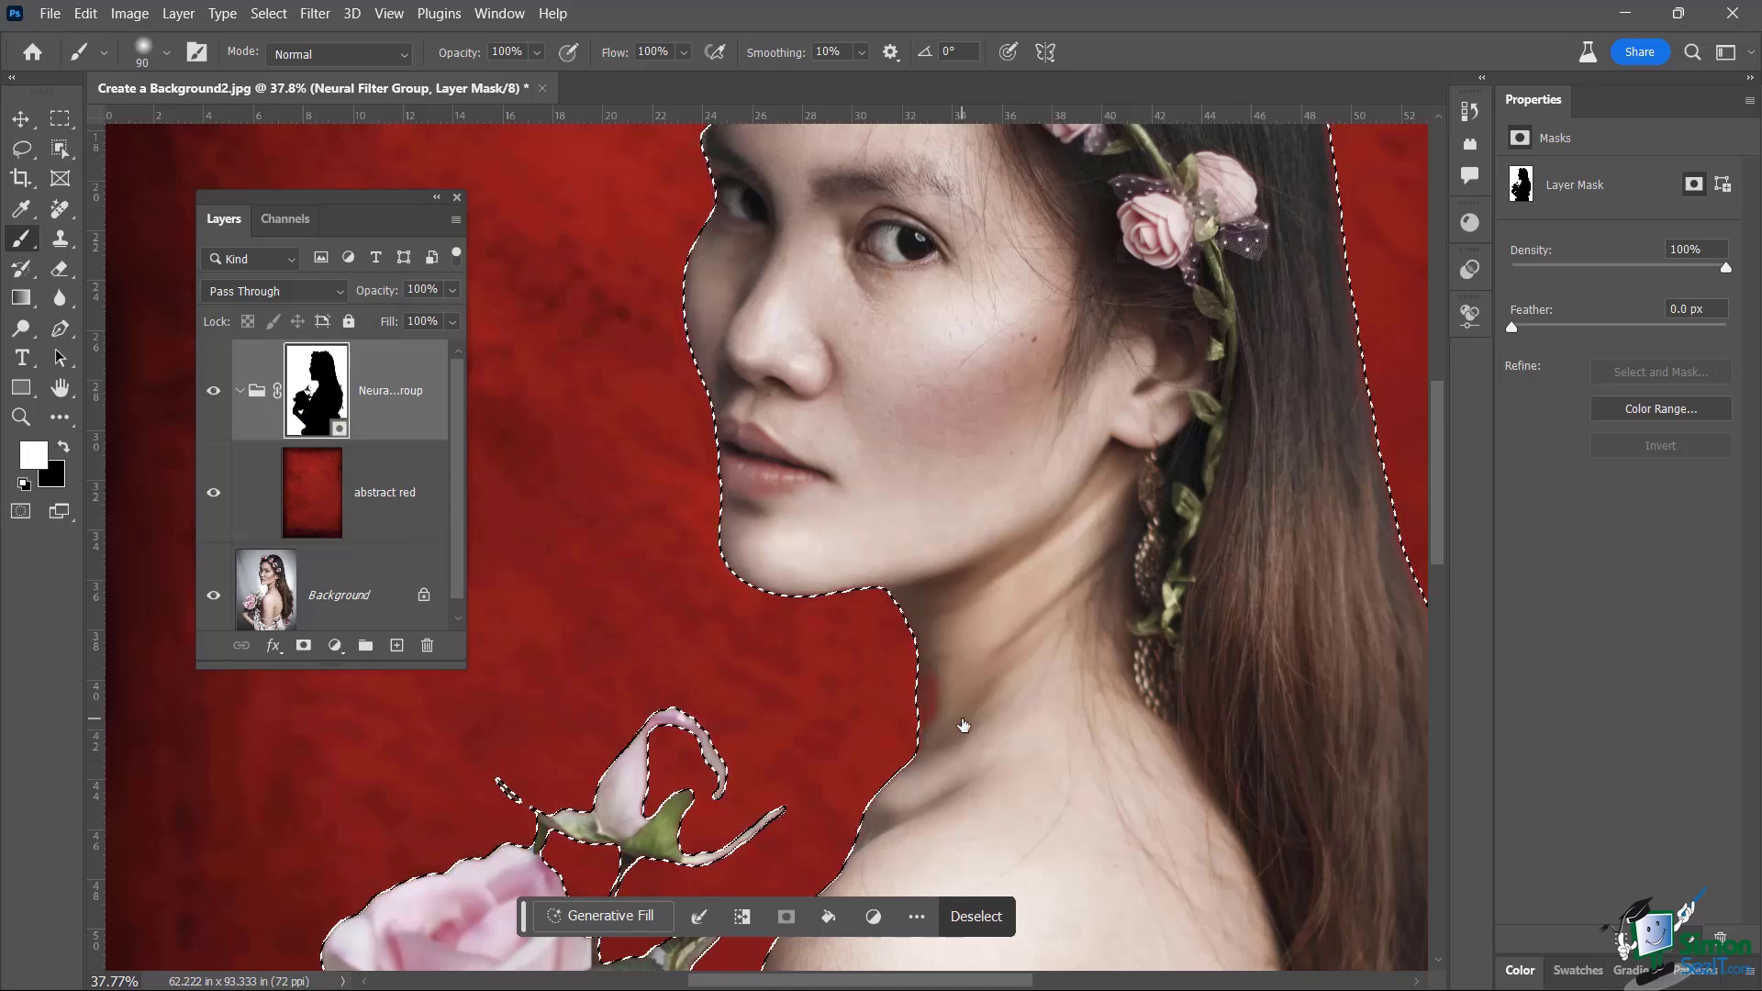
Deselect and shift the view to show more of the portrait
scroll(963, 725, "down", 5)
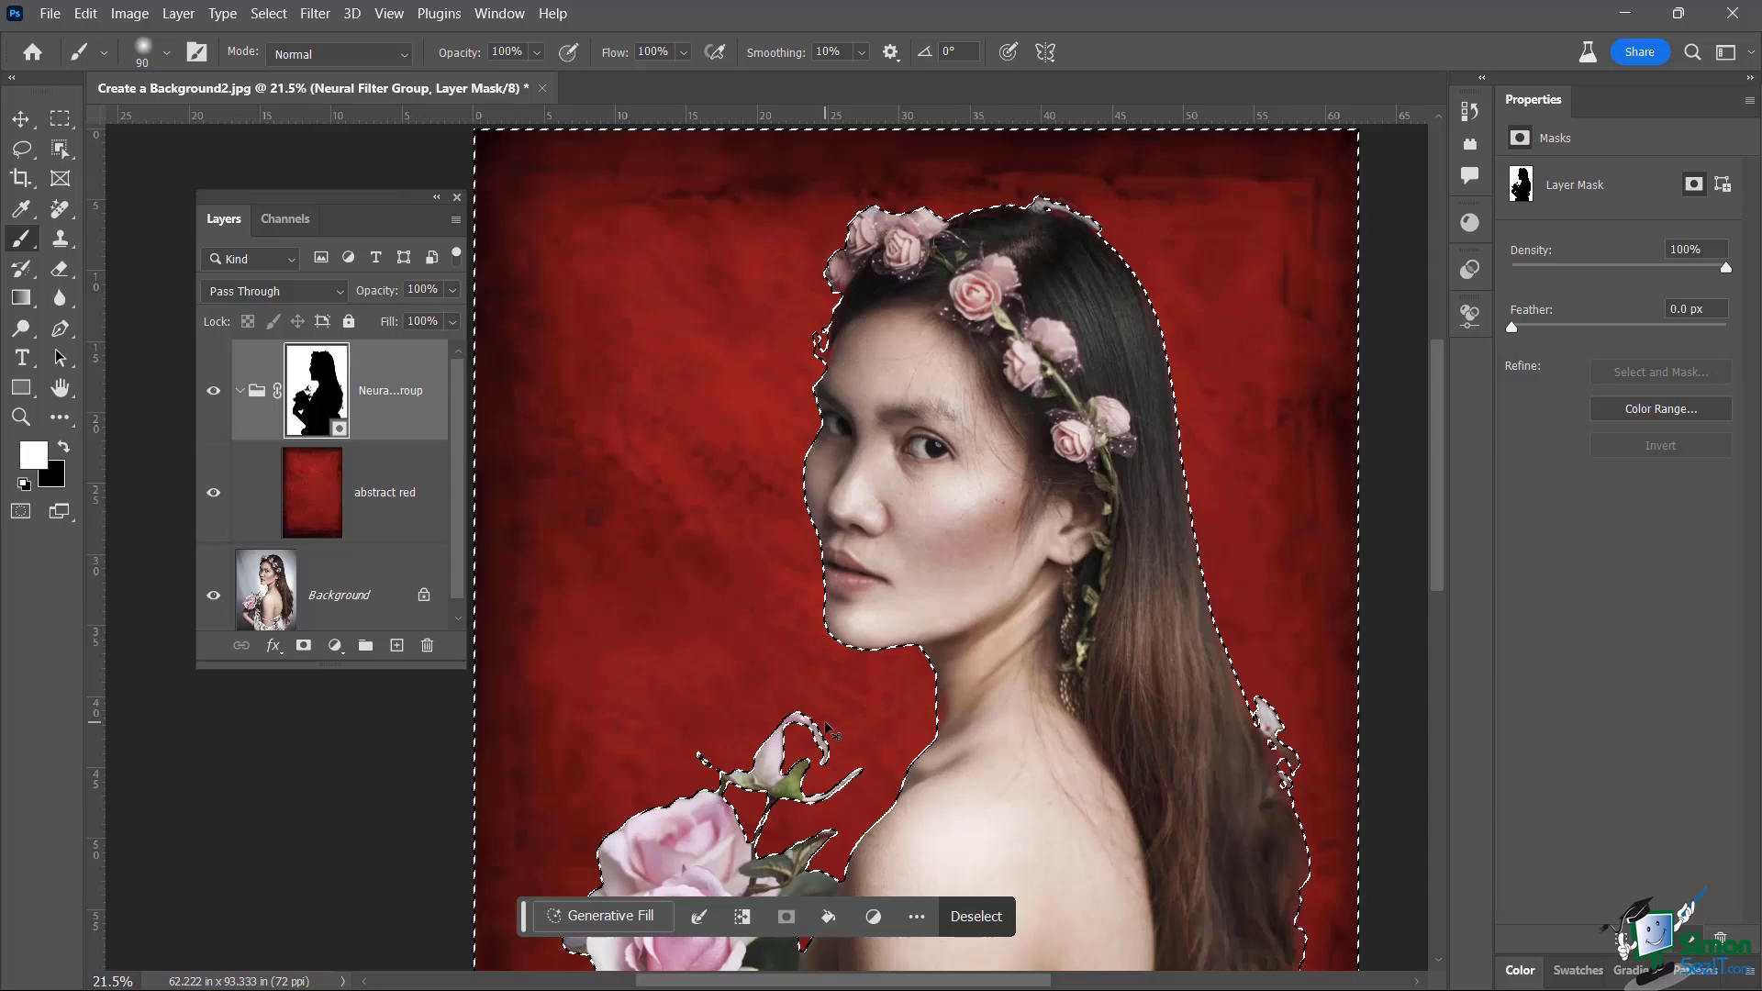
key("ctrl+d")
scroll(873, 752, "down", 2)
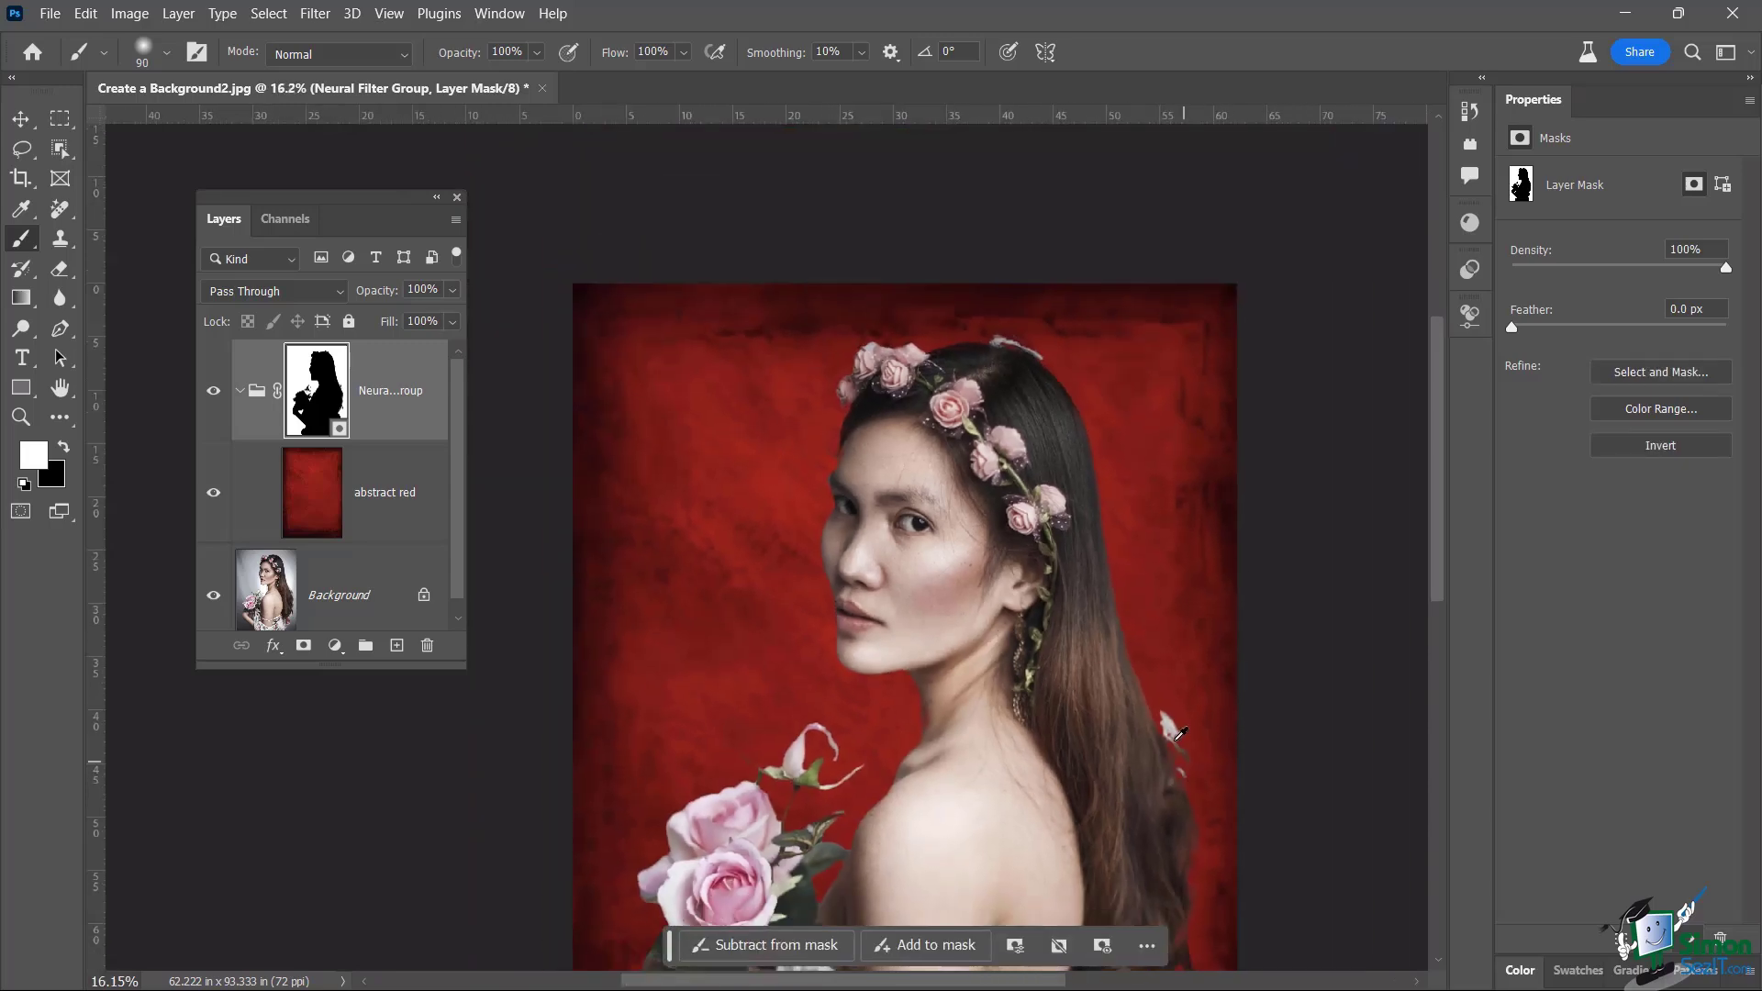
left_click_drag(1186, 718, 954, 578)
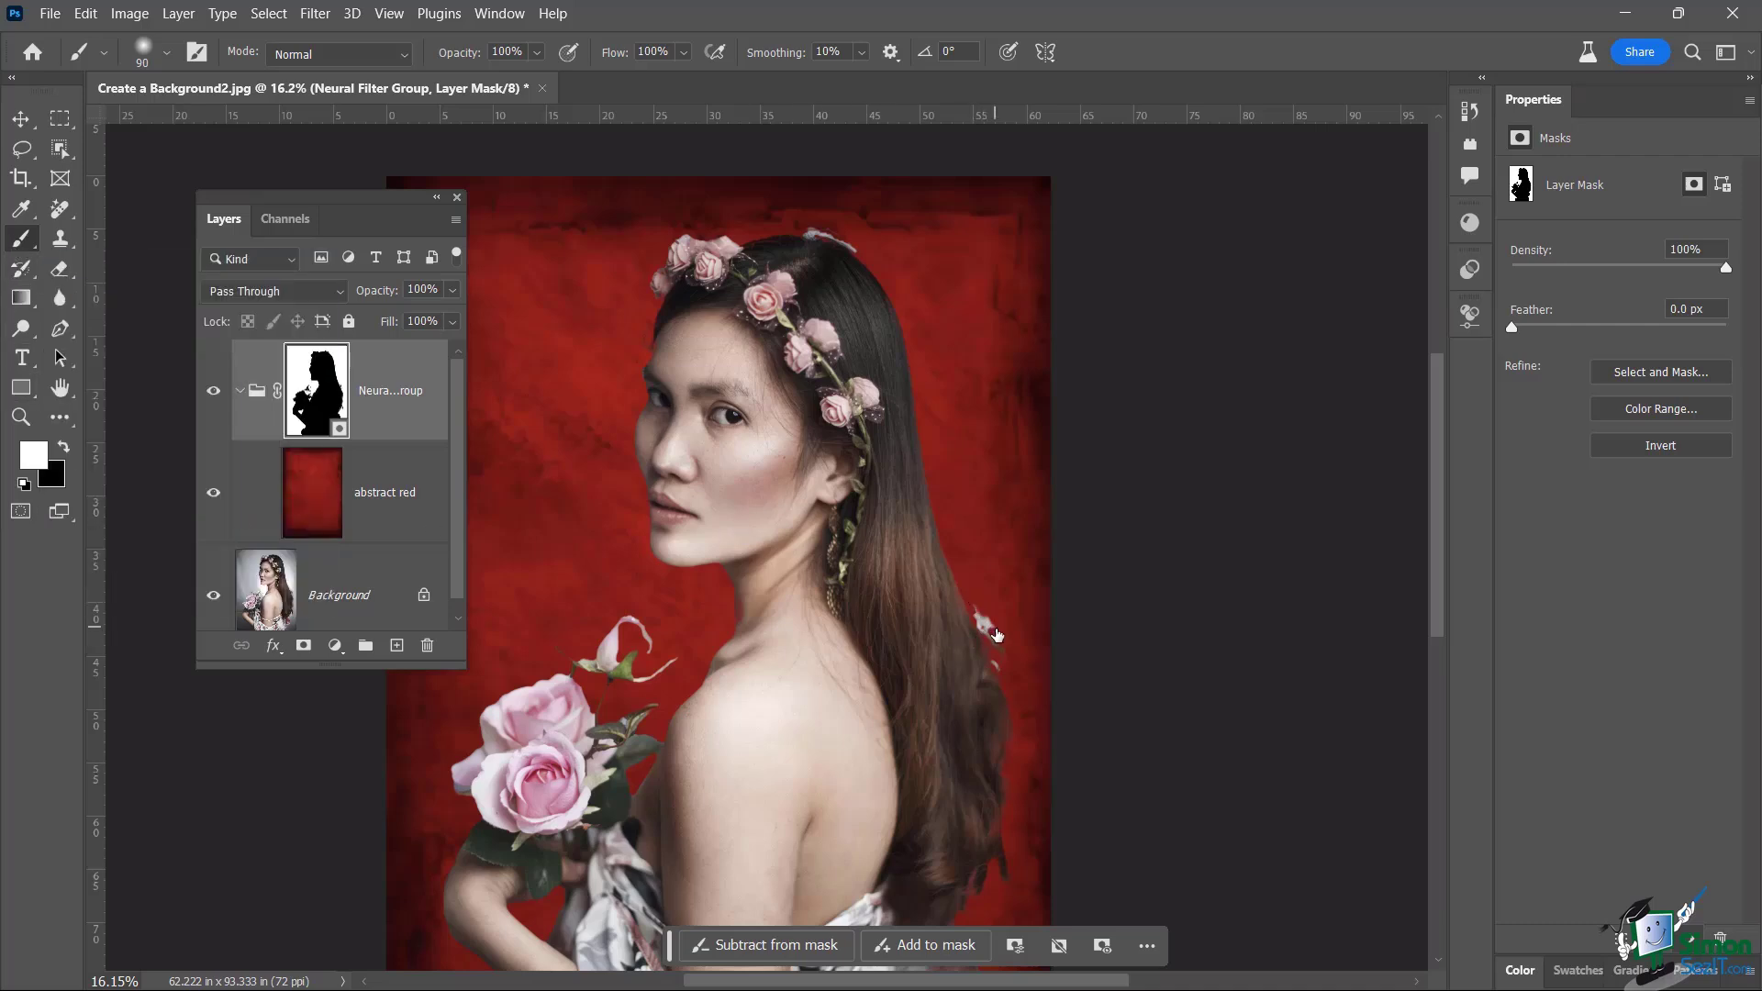
Paint out the white flecks beside and above the hair on the layer mask with a 90 px soft brush
mouse_move(997, 633)
left_mouse_down()
mouse_move(975, 615)
mouse_move(992, 634)
left_mouse_up()
left_click_drag(806, 238, 835, 242)
left_click(169, 54)
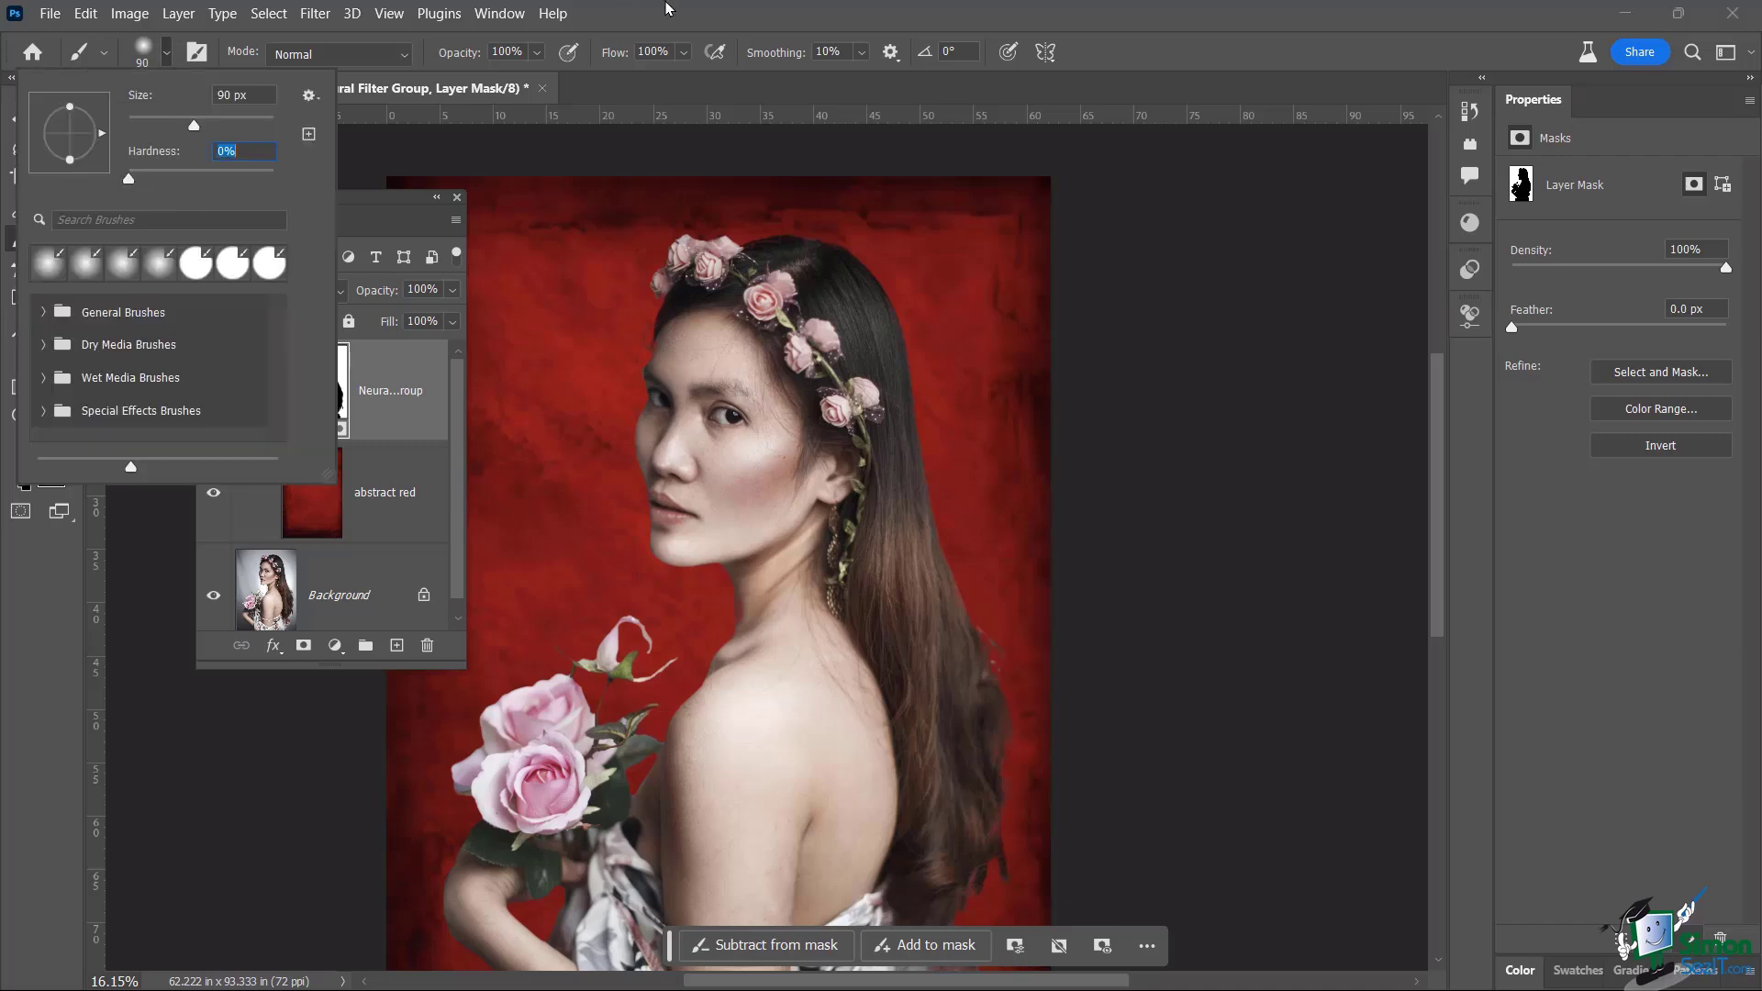
left_click(680, 34)
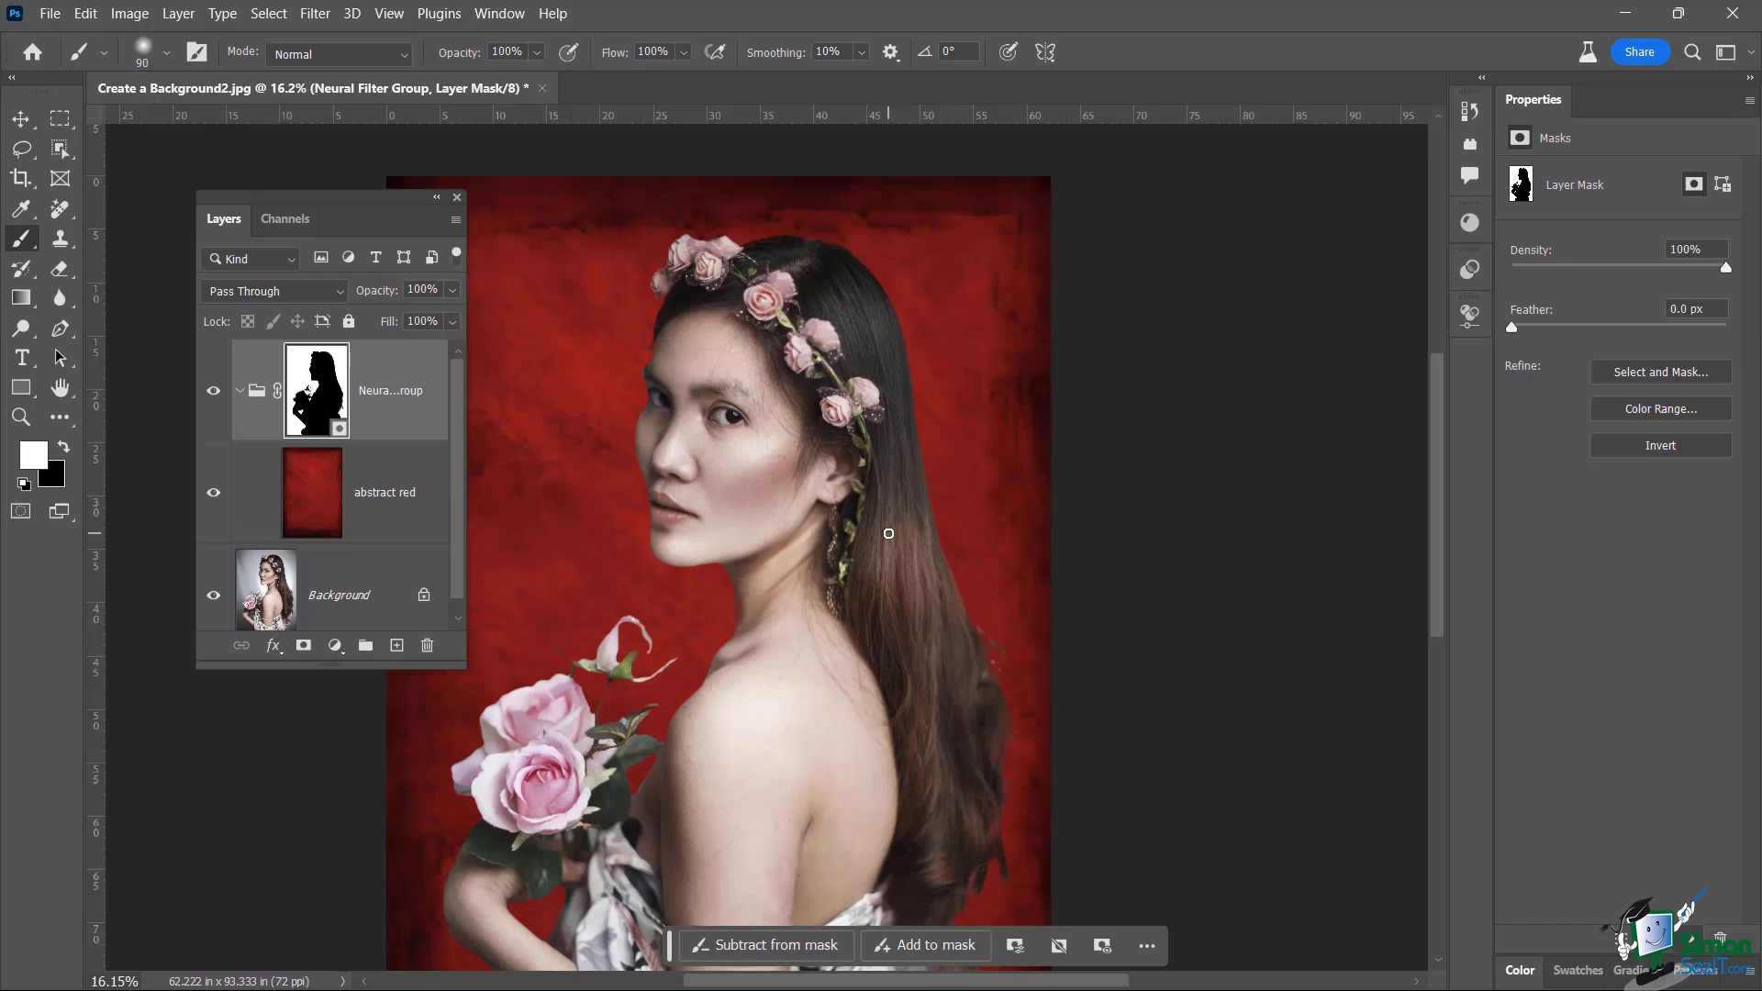
scroll(888, 533, "down", 5)
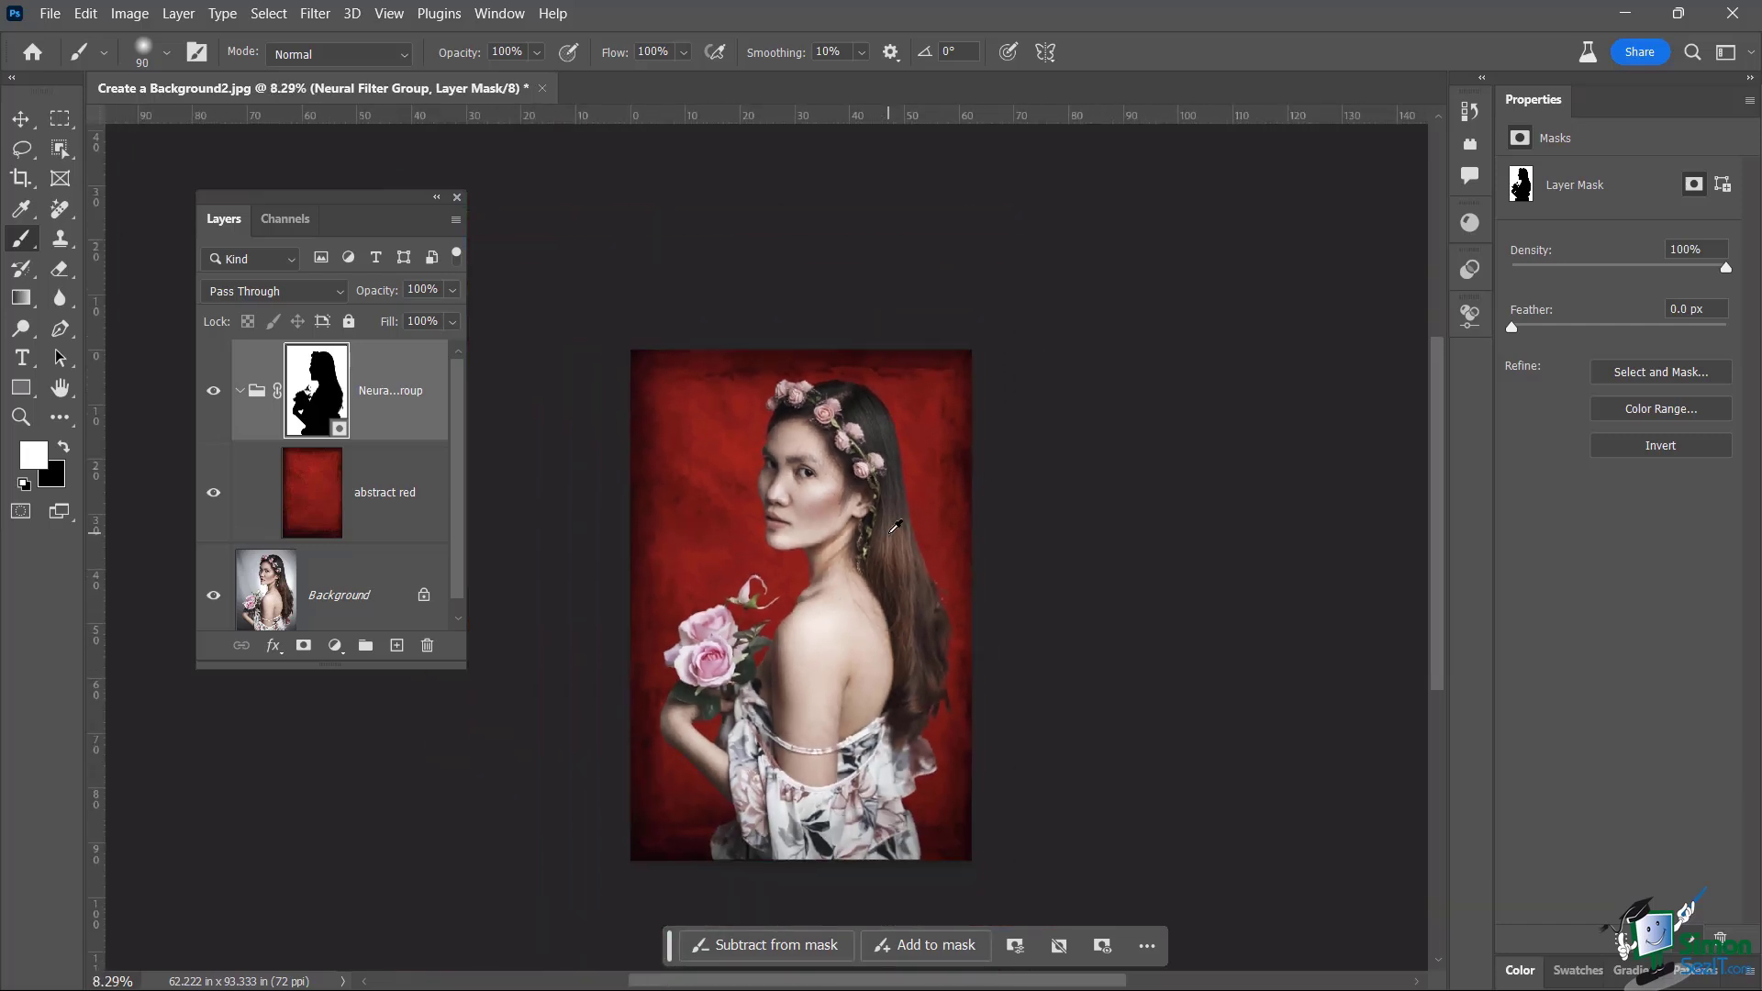
scroll(895, 526, "up", 1)
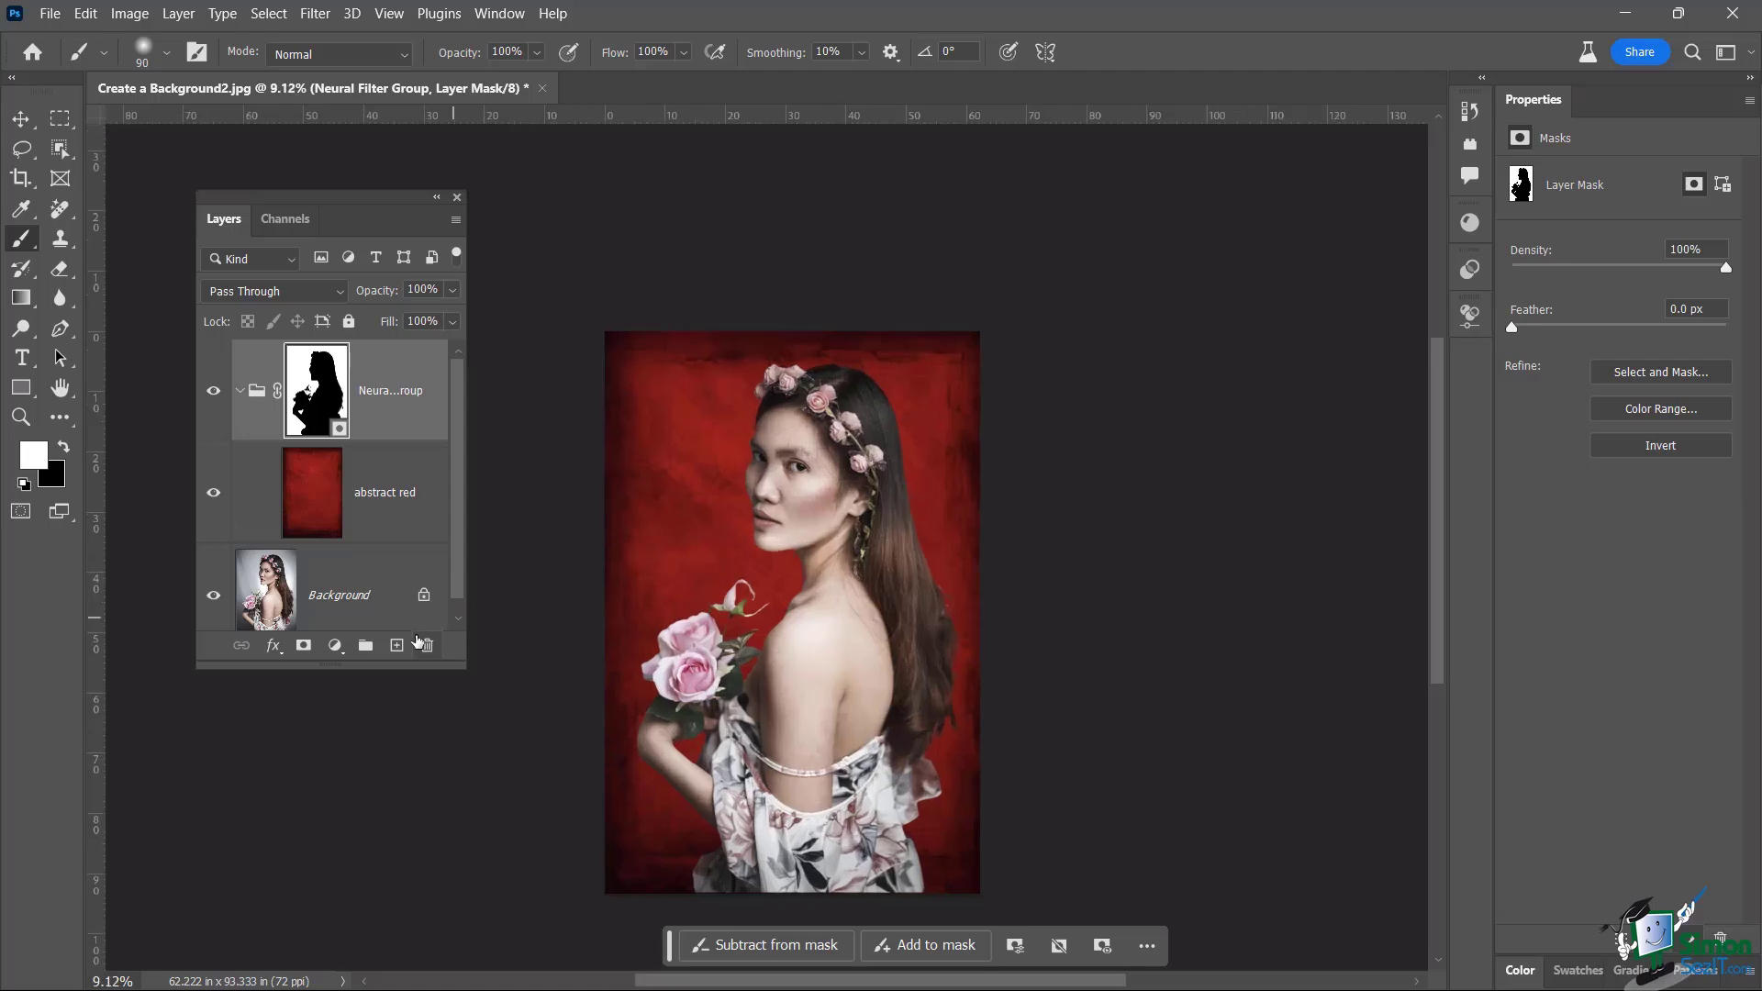